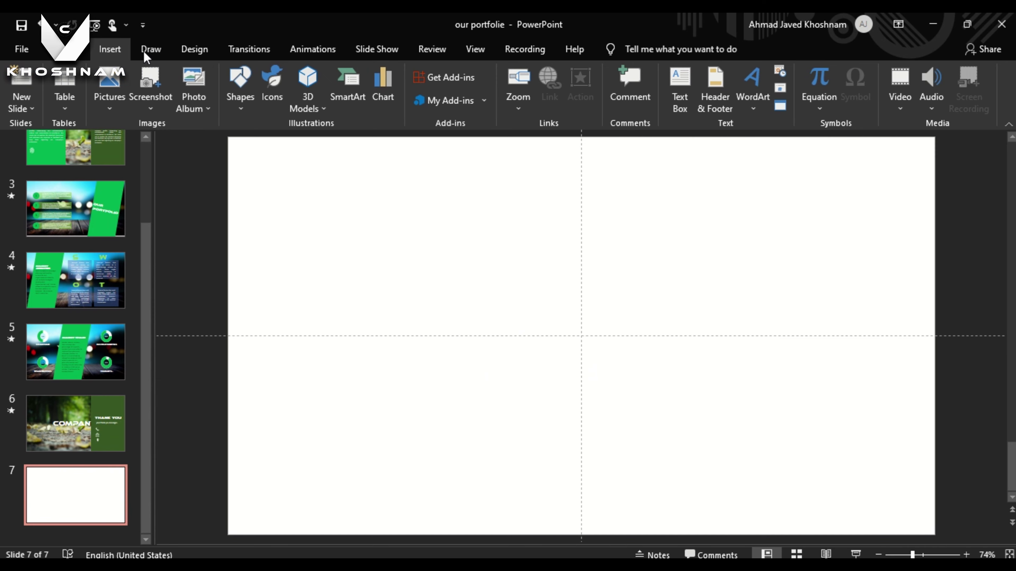
Add a text box on slide 7 reading 'company', changed to UPPERCASE
{"action": "left_click", "coordinate": [680, 88]}
{"action": "left_click_drag", "start_coordinate": [445, 236], "coordinate": [723, 401]}
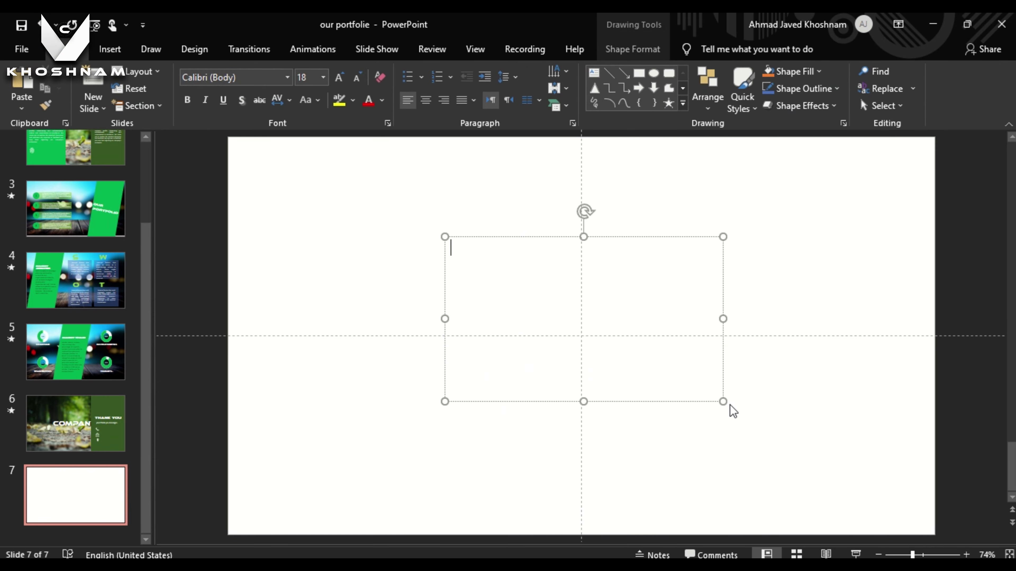
{"action": "type", "text": "company"}
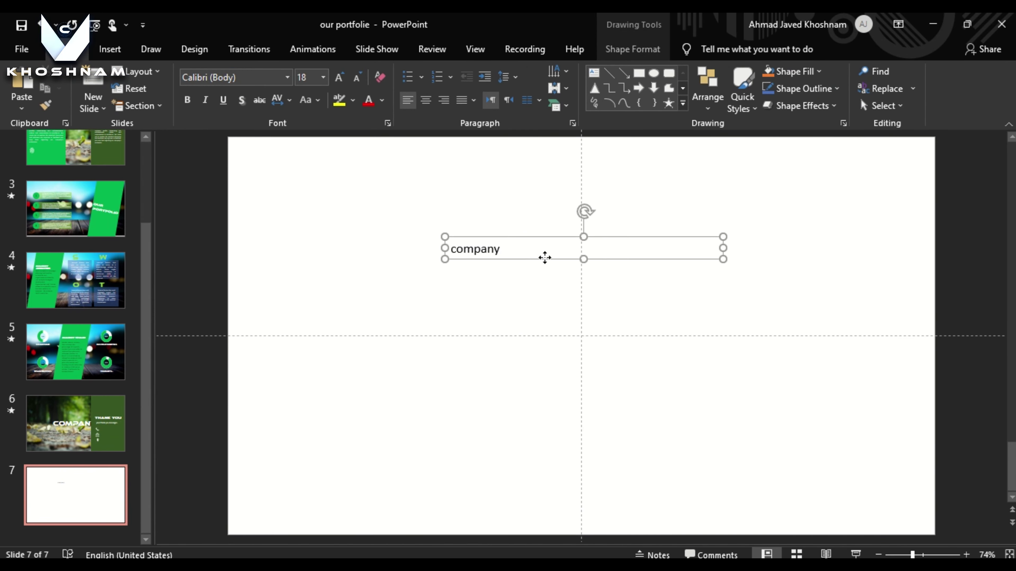
{"action": "left_click", "coordinate": [310, 100]}
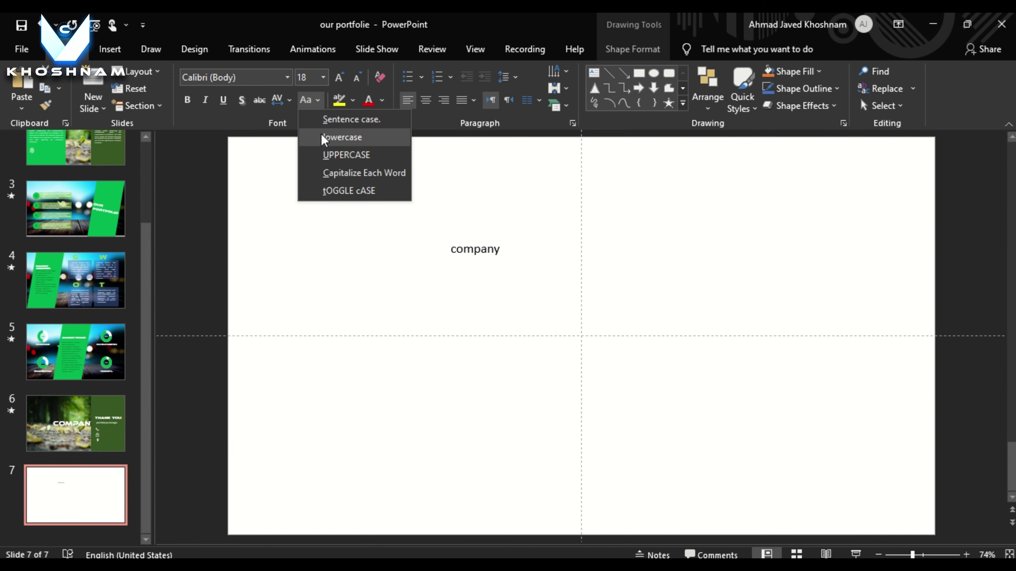
{"action": "left_click", "coordinate": [324, 155]}
Set the COMPANY text to Ethnocentric Rg and enlarge it to 48 pt
{"action": "left_click", "coordinate": [287, 77]}
{"action": "scroll", "coordinate": [261, 220], "scroll_direction": "down", "scroll_amount": 5}
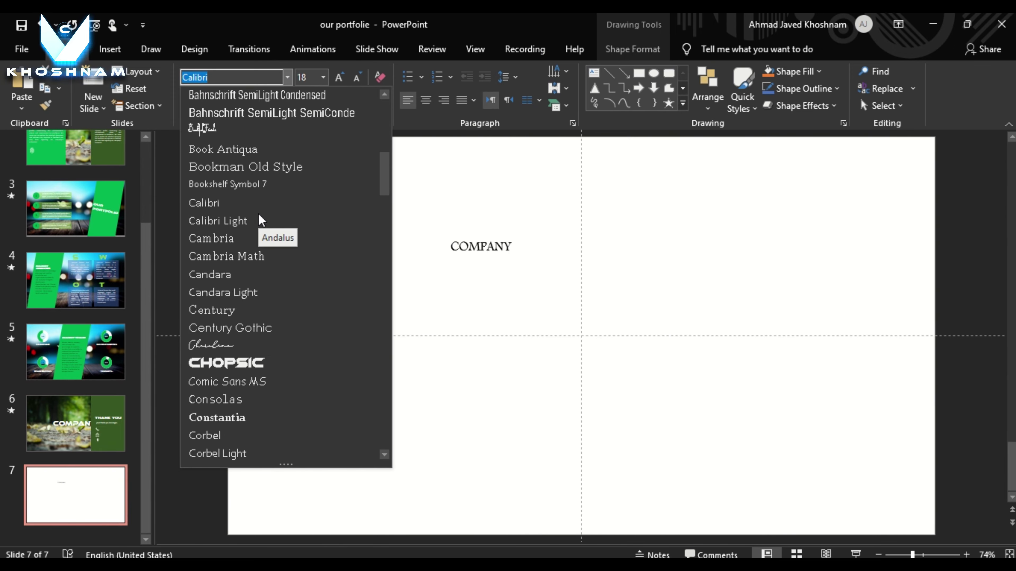
{"action": "scroll", "coordinate": [261, 224], "scroll_direction": "down", "scroll_amount": 5}
{"action": "left_click", "coordinate": [288, 135]}
{"action": "left_click", "coordinate": [339, 77]}
{"action": "left_click", "coordinate": [339, 77]}
{"action": "left_click", "coordinate": [339, 77]}
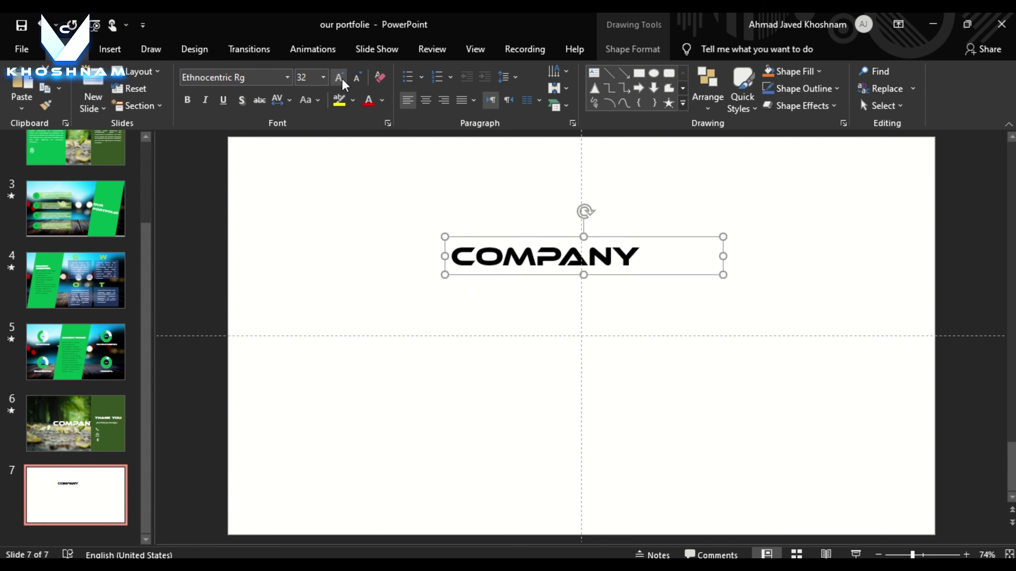
{"action": "left_click", "coordinate": [339, 77]}
{"action": "left_click", "coordinate": [339, 77]}
{"action": "left_click", "coordinate": [338, 77]}
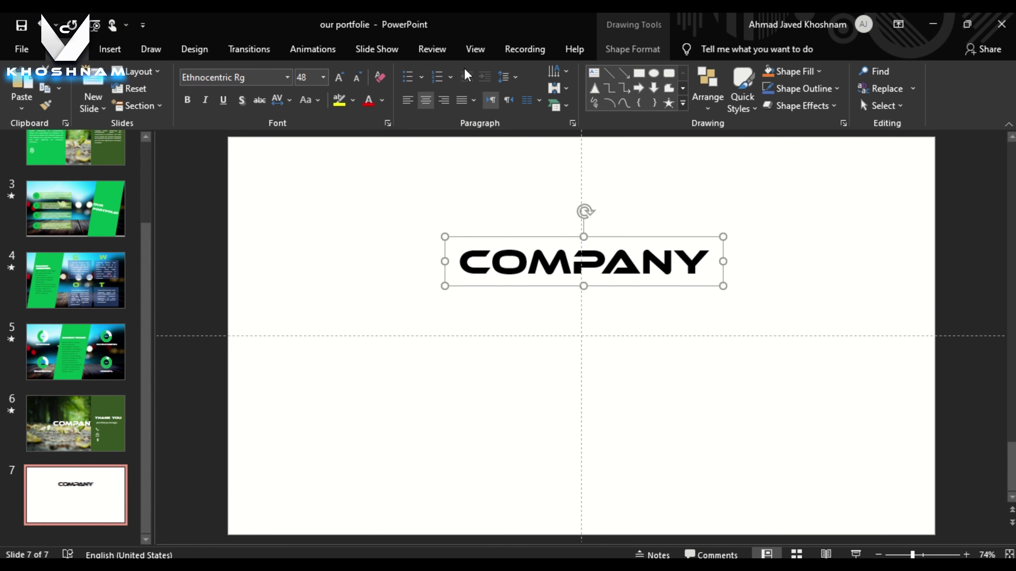
Centre the COMPANY text box horizontally and vertically on the slide
{"action": "left_click", "coordinate": [632, 49]}
{"action": "left_click", "coordinate": [844, 71]}
{"action": "left_click", "coordinate": [859, 108]}
{"action": "left_click", "coordinate": [852, 82]}
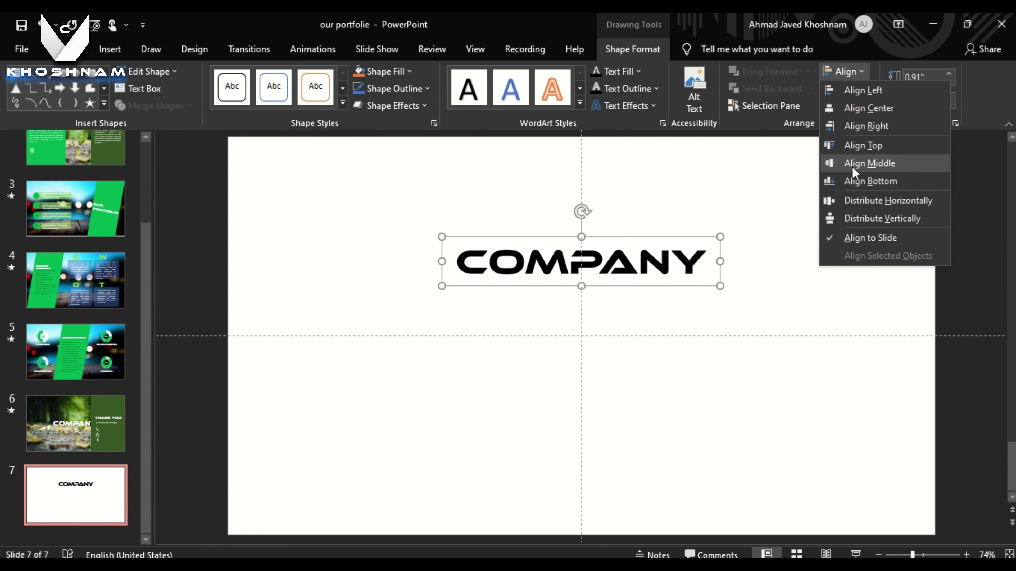
{"action": "left_click", "coordinate": [853, 165]}
{"action": "left_click", "coordinate": [799, 229]}
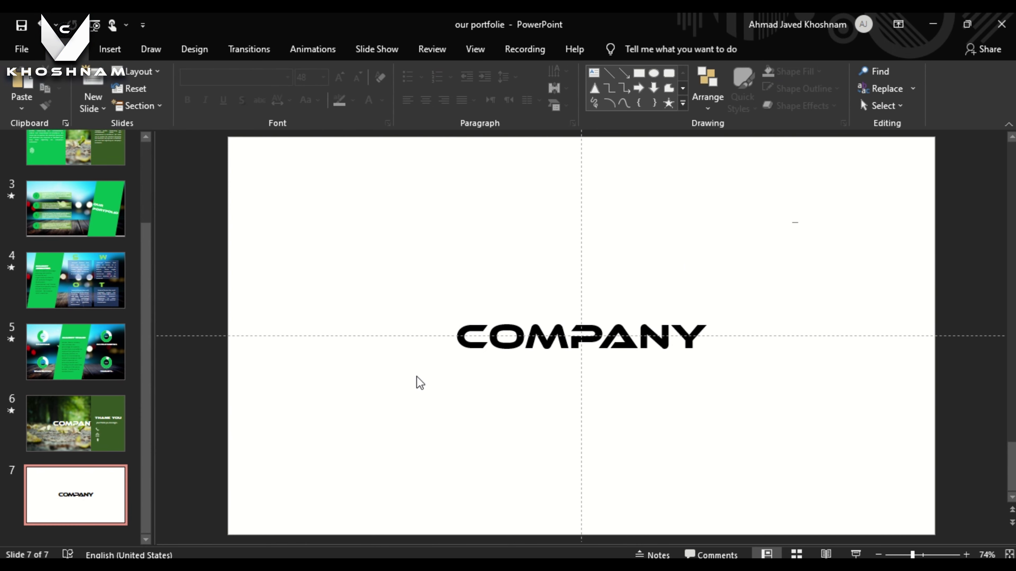
Duplicate slide 7 and draw a rectangle over the left portion of new slide 8
{"action": "right_click", "coordinate": [72, 512]}
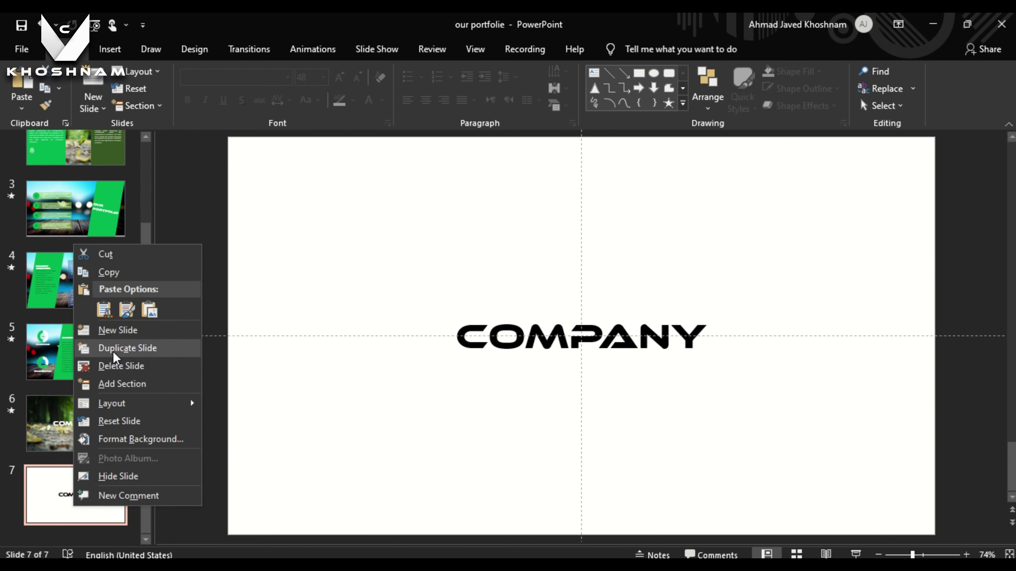
{"action": "left_click", "coordinate": [120, 349]}
{"action": "left_click", "coordinate": [109, 49]}
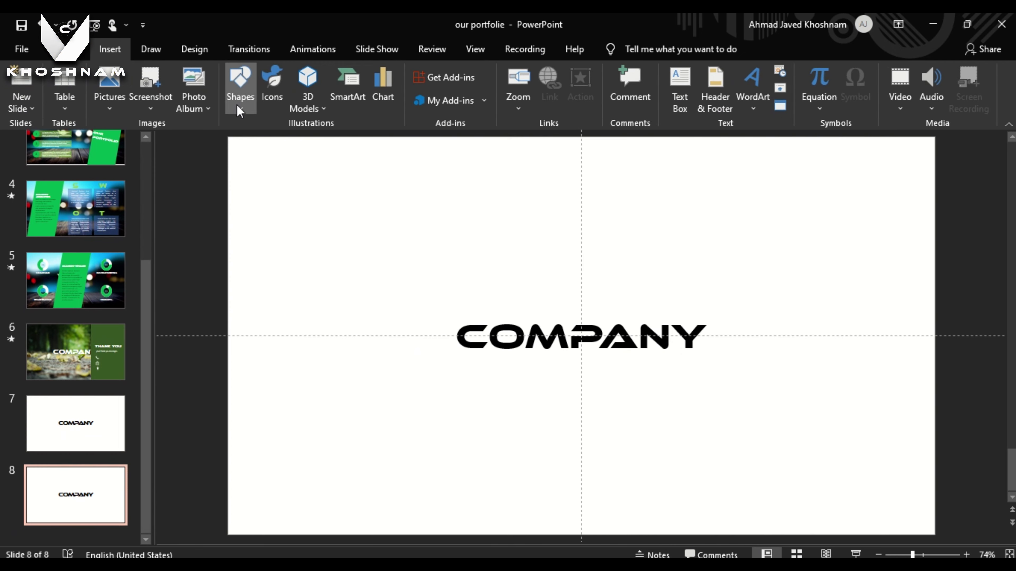
{"action": "left_click", "coordinate": [240, 84]}
{"action": "left_click", "coordinate": [284, 160]}
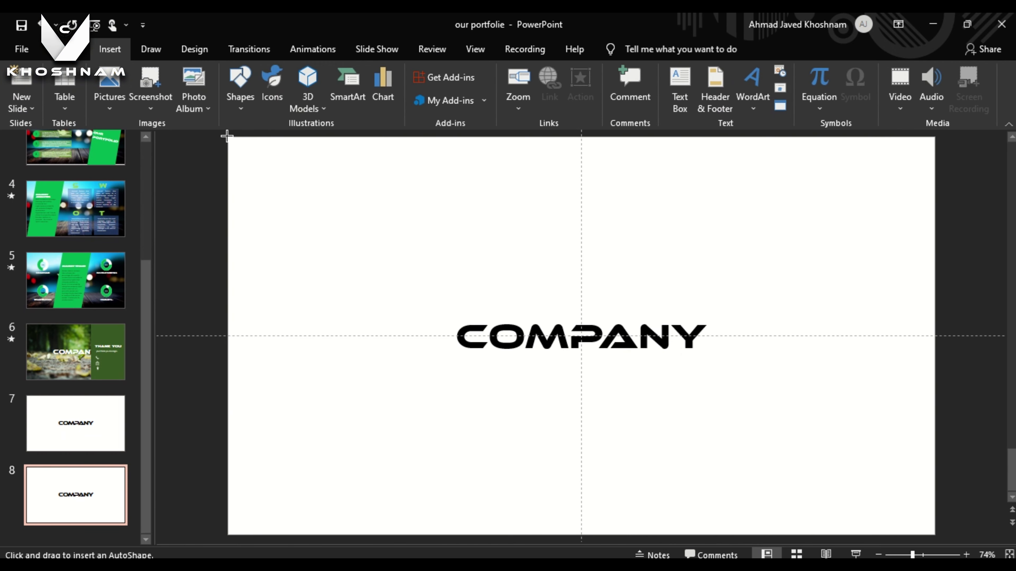
{"action": "left_click_drag", "start_coordinate": [227, 137], "coordinate": [531, 534]}
Give the rectangle a green fill with no outline
{"action": "left_click", "coordinate": [414, 88]}
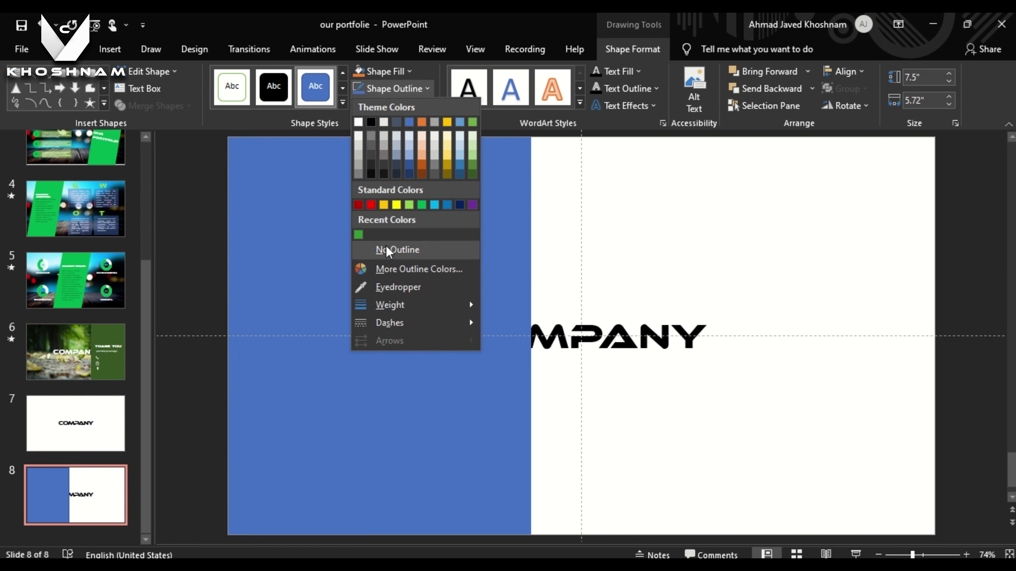
{"action": "left_click", "coordinate": [396, 250]}
{"action": "left_click", "coordinate": [409, 71]}
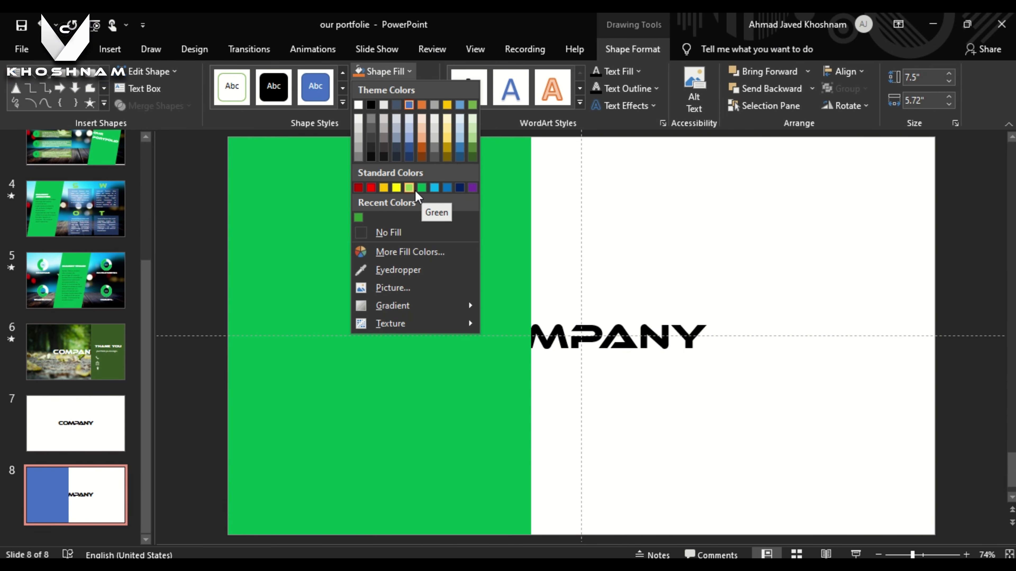
{"action": "left_click", "coordinate": [423, 188]}
Copy the green rectangle to the right side and resize it, leaving a white centre strip
{"action": "left_click_drag", "start_coordinate": [403, 305], "coordinate": [808, 302]}
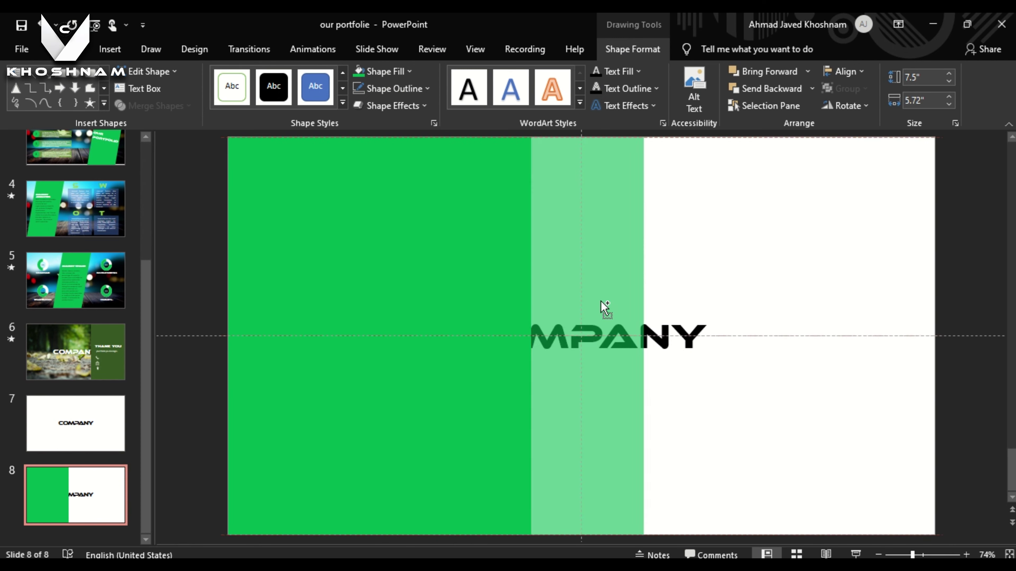
{"action": "left_click_drag", "start_coordinate": [631, 335], "coordinate": [677, 335]}
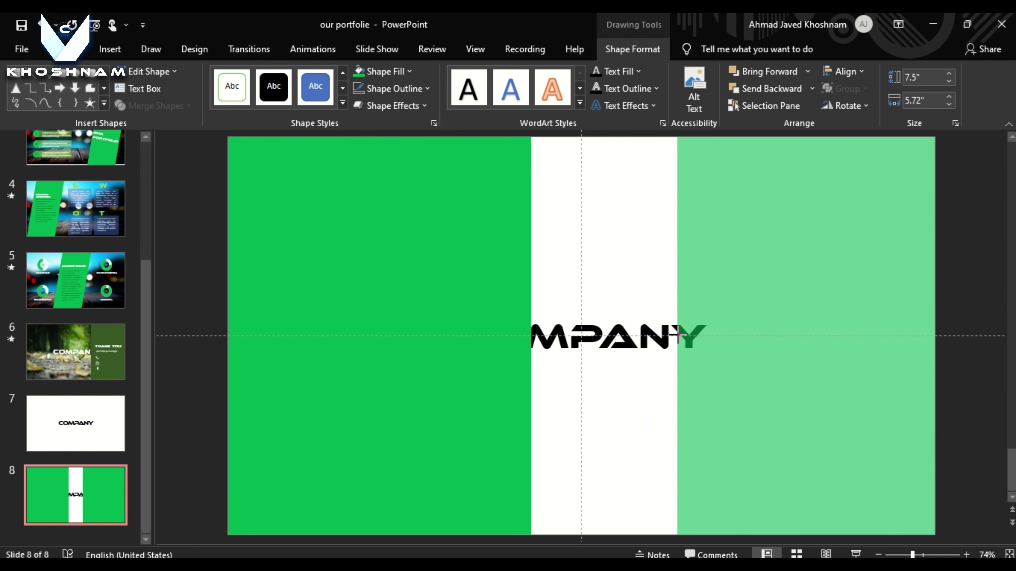
{"action": "left_click", "coordinate": [354, 324]}
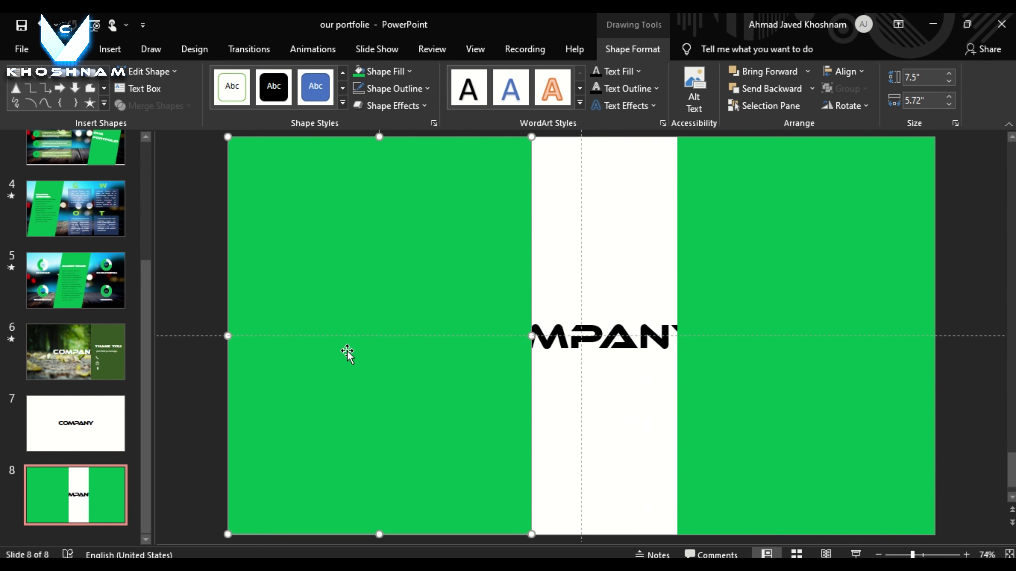
{"action": "scroll", "coordinate": [75, 320], "scroll_direction": "up", "scroll_amount": 5}
Copy the WHO ARE WE? heading and blurb from slide 2 onto slide 8's left panel
{"action": "left_click", "coordinate": [76, 243]}
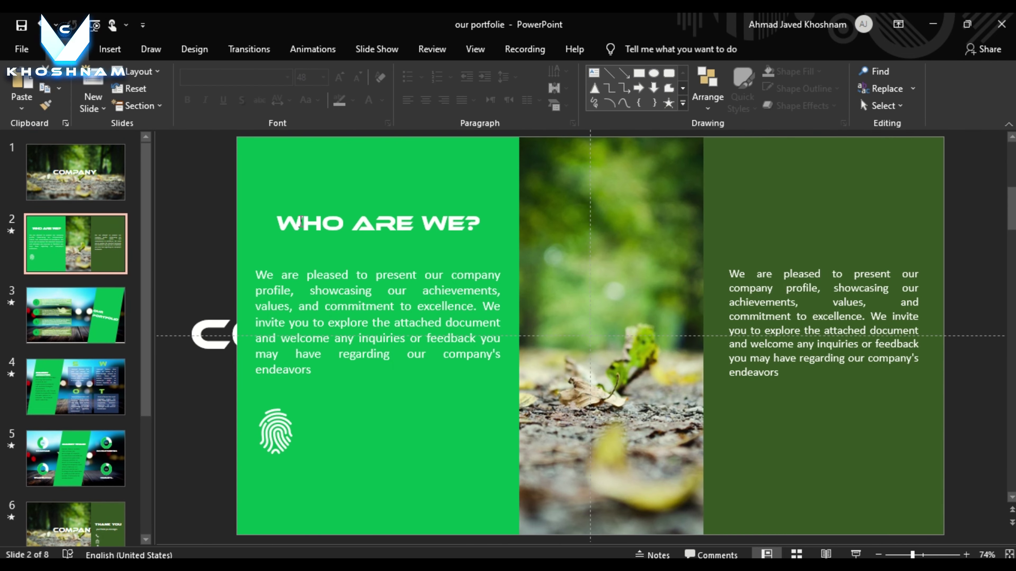
{"action": "left_click", "coordinate": [275, 231]}
{"action": "left_click", "coordinate": [283, 295], "text": "shift"}
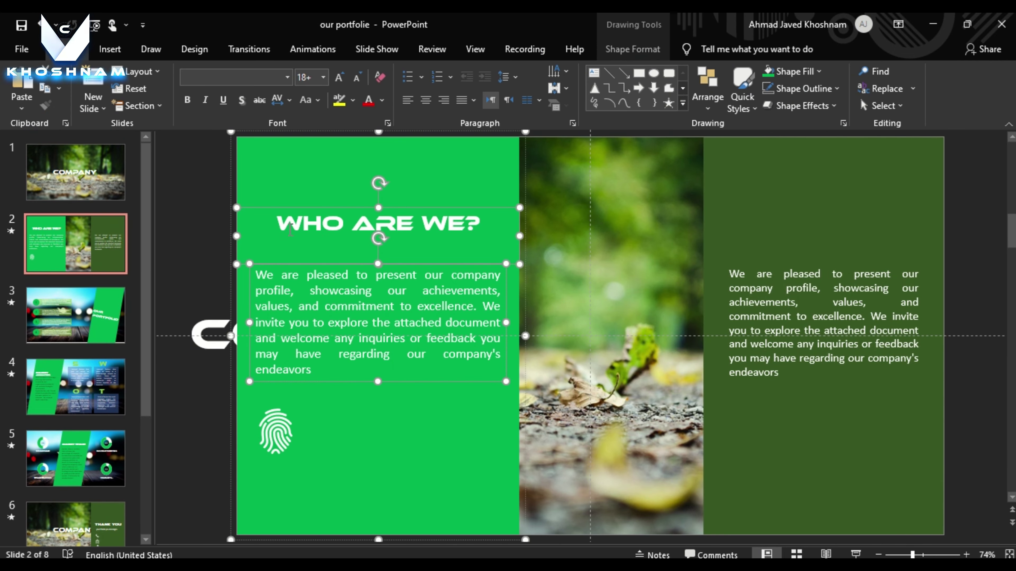
{"action": "left_click_drag", "start_coordinate": [297, 260], "coordinate": [318, 263]}
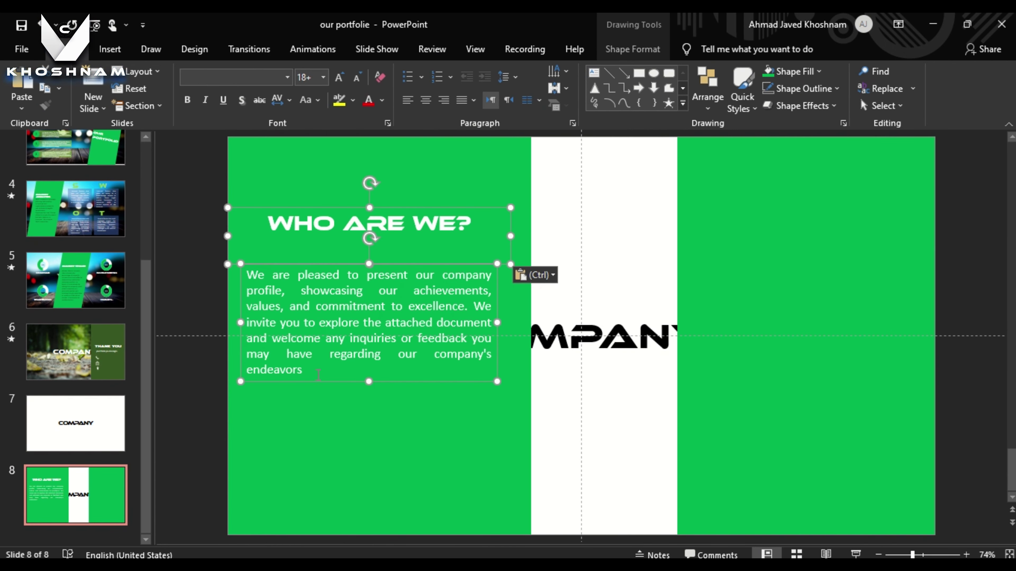
{"action": "left_click_drag", "start_coordinate": [336, 380], "coordinate": [336, 404]}
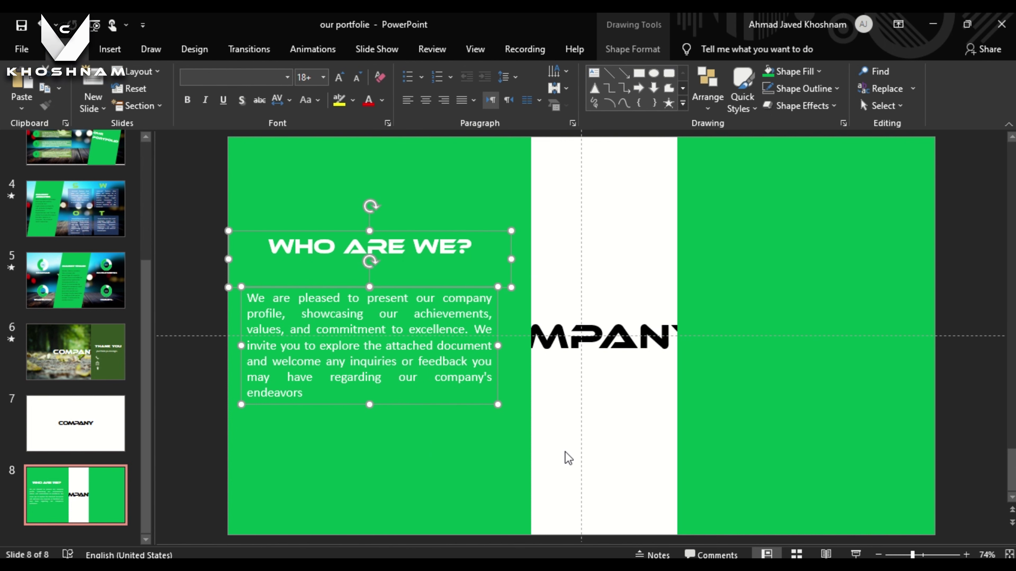
Place a copy of the blurb on the right green panel, narrowed to fit
{"action": "left_click", "coordinate": [375, 377]}
{"action": "left_click_drag", "start_coordinate": [412, 406], "coordinate": [599, 397]}
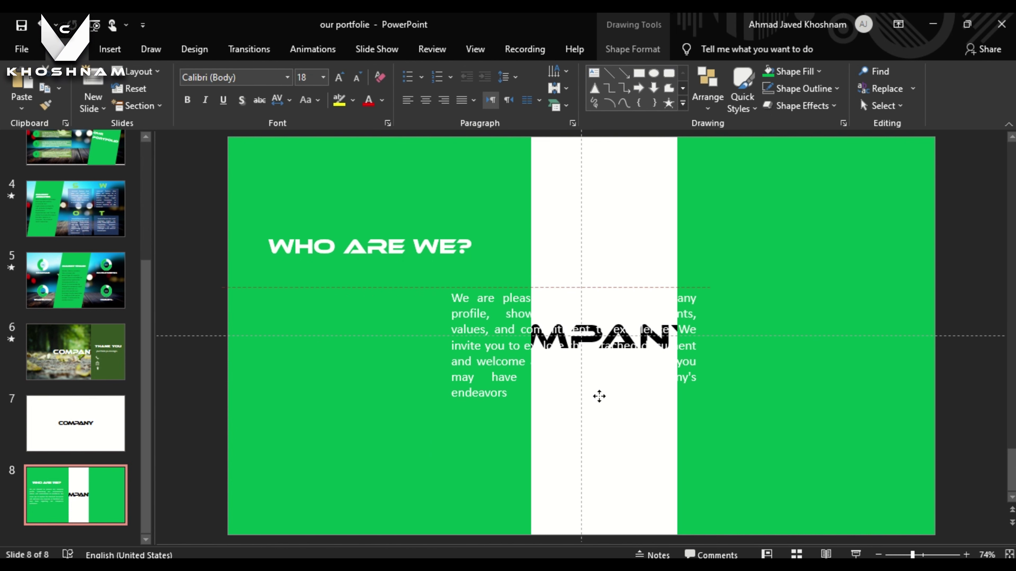
{"action": "key", "text": "ctrl+z"}
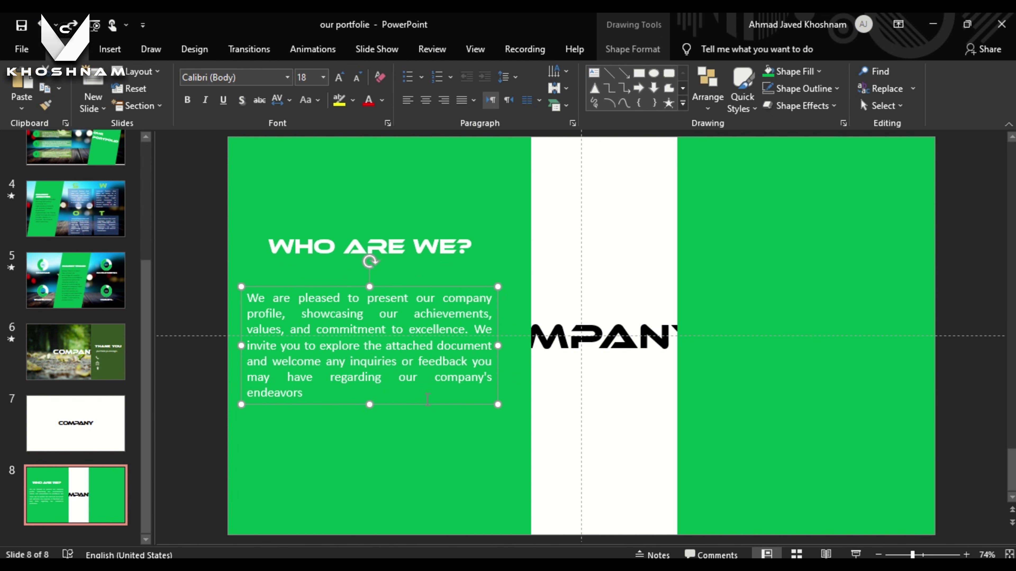
{"action": "left_click_drag", "start_coordinate": [427, 401], "coordinate": [862, 402]}
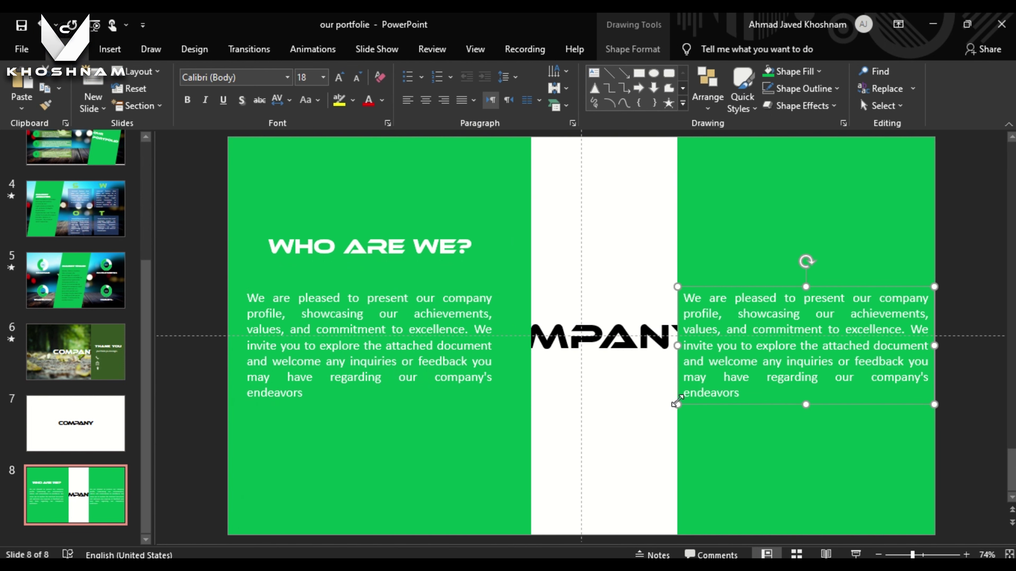
{"action": "left_click_drag", "start_coordinate": [676, 404], "coordinate": [698, 425]}
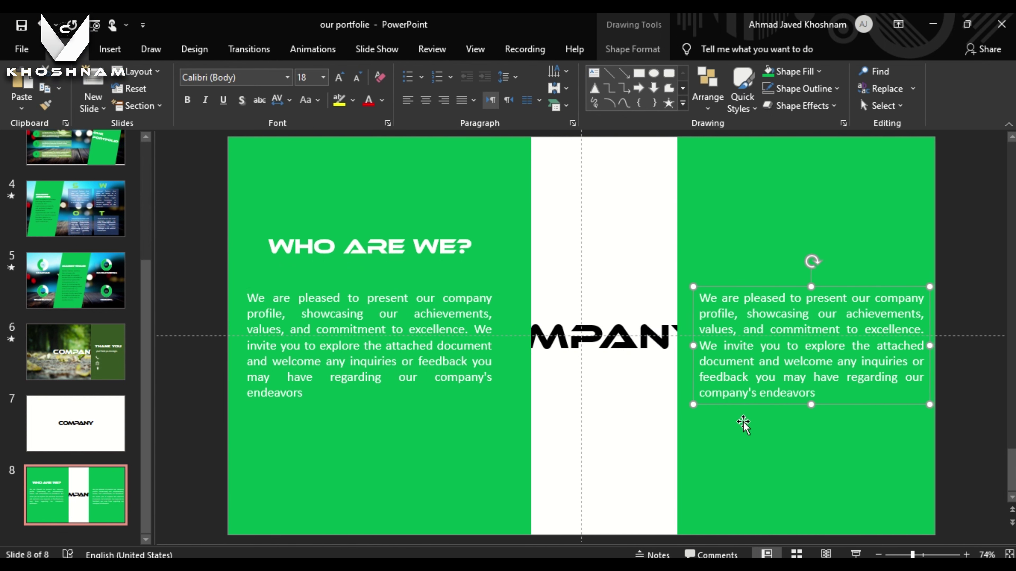
{"action": "left_click", "coordinate": [463, 476]}
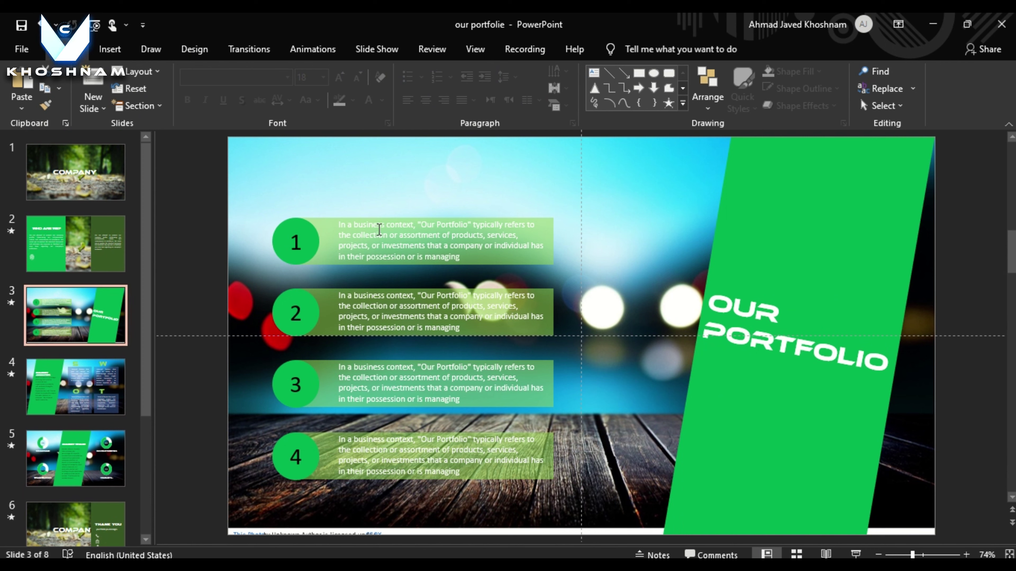
{"action": "scroll", "coordinate": [76, 360], "scroll_direction": "down", "scroll_amount": 3}
{"action": "scroll", "coordinate": [75, 360], "scroll_direction": "down", "scroll_amount": 2}
Duplicate slide 8 as slide 9 and delete its text and green panels, leaving it blank
{"action": "right_click", "coordinate": [75, 512]}
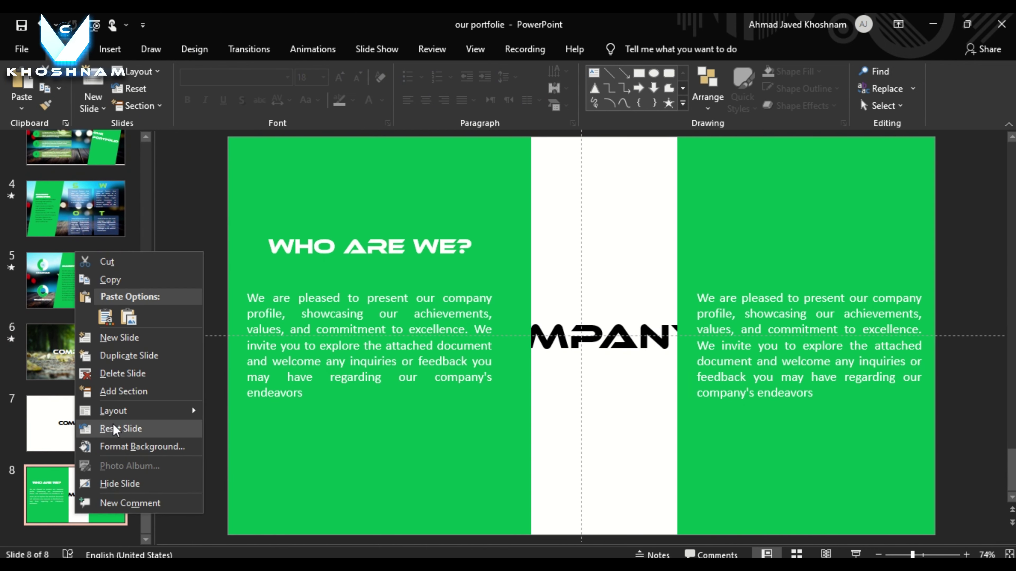
{"action": "left_click", "coordinate": [129, 356]}
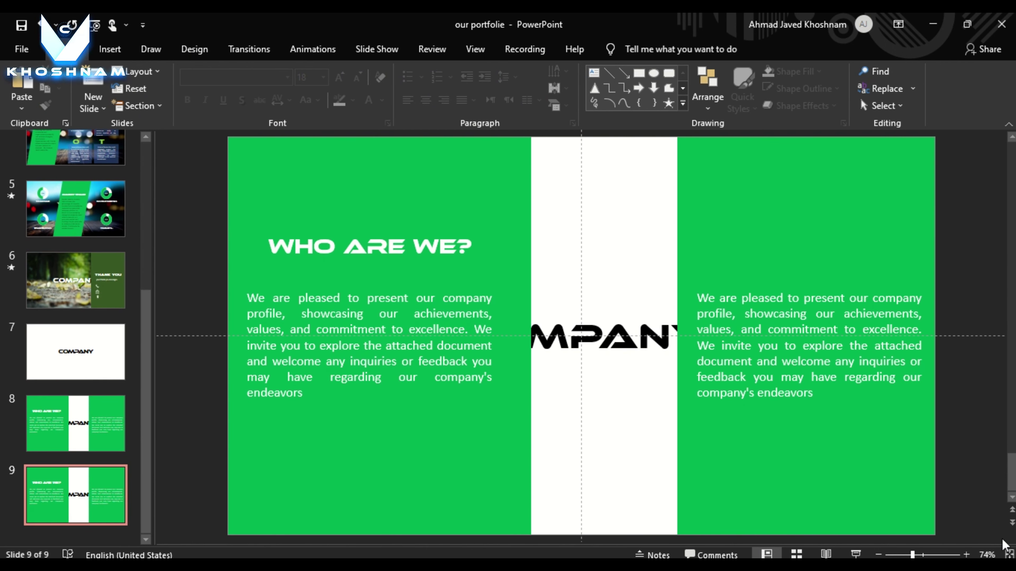
{"action": "left_click_drag", "start_coordinate": [968, 540], "coordinate": [224, 192]}
{"action": "key", "text": "Delete"}
{"action": "left_click", "coordinate": [281, 297]}
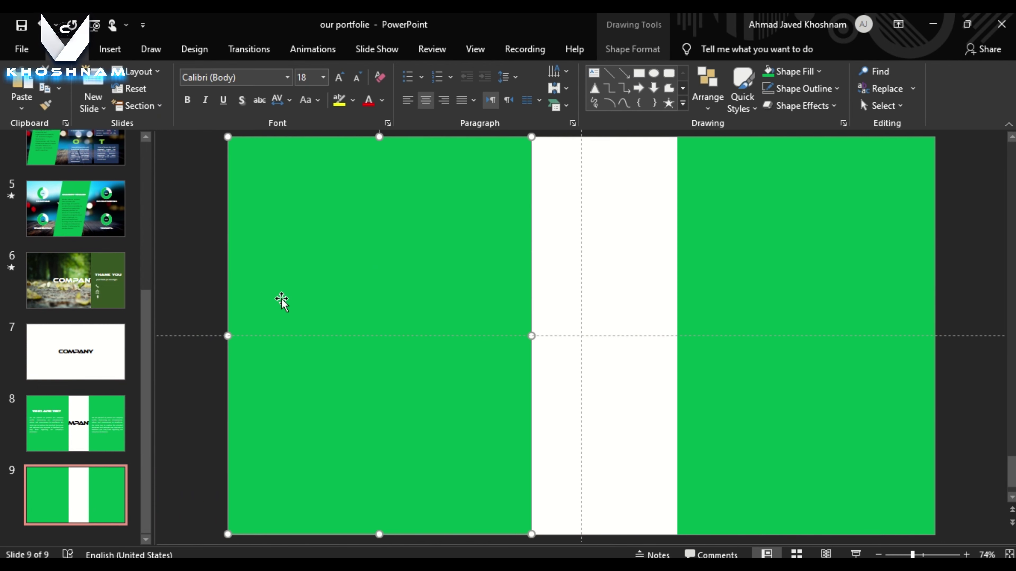
{"action": "key", "text": "Delete"}
{"action": "left_click", "coordinate": [870, 274]}
{"action": "key", "text": "Delete"}
{"action": "scroll", "coordinate": [76, 281], "scroll_direction": "up", "scroll_amount": 3}
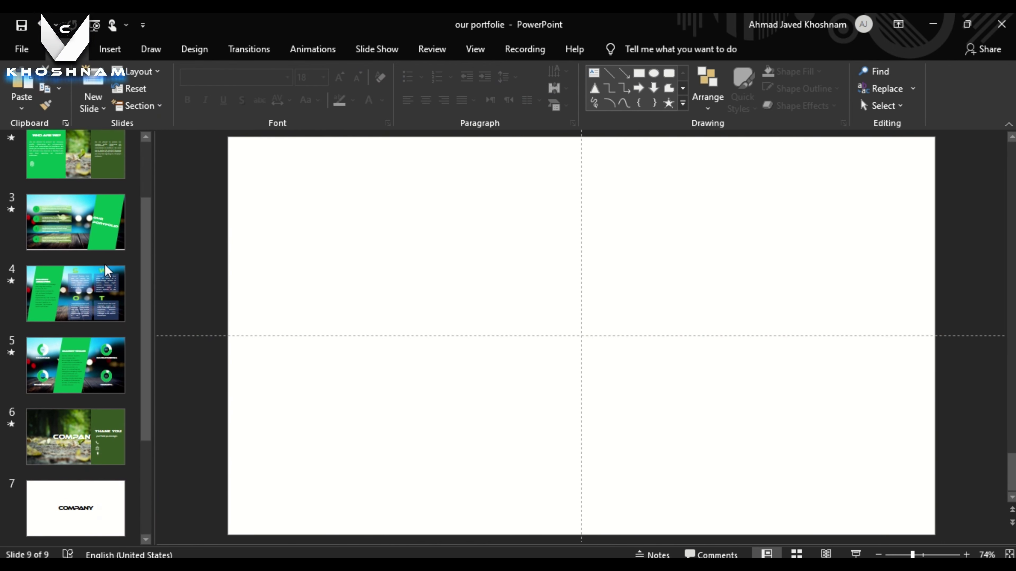
{"action": "scroll", "coordinate": [76, 280], "scroll_direction": "down", "scroll_amount": 3}
Draw a tall parallelogram and move it to slide 9's right edge
{"action": "left_click", "coordinate": [110, 49]}
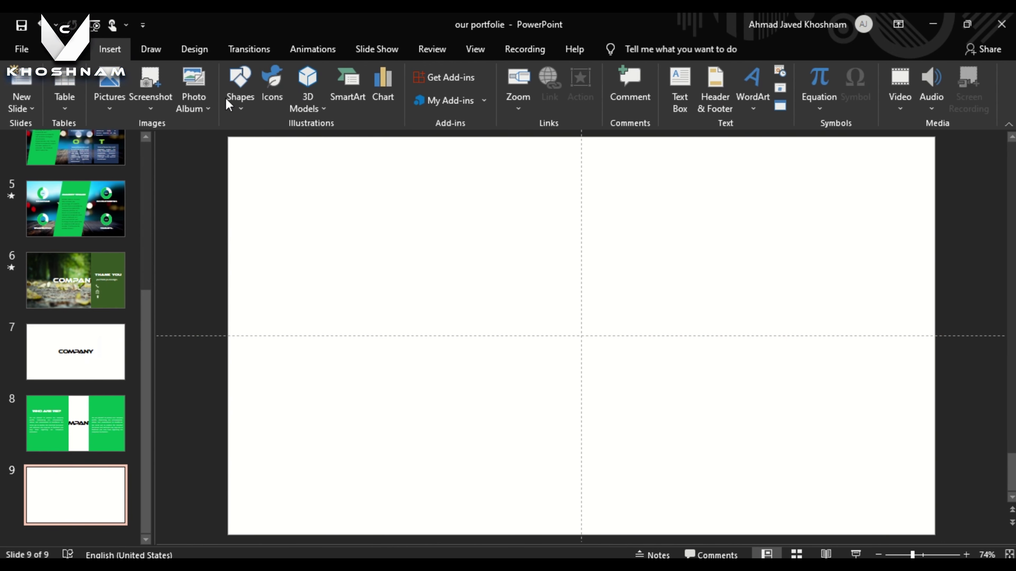
{"action": "left_click", "coordinate": [240, 86]}
{"action": "left_click", "coordinate": [314, 253]}
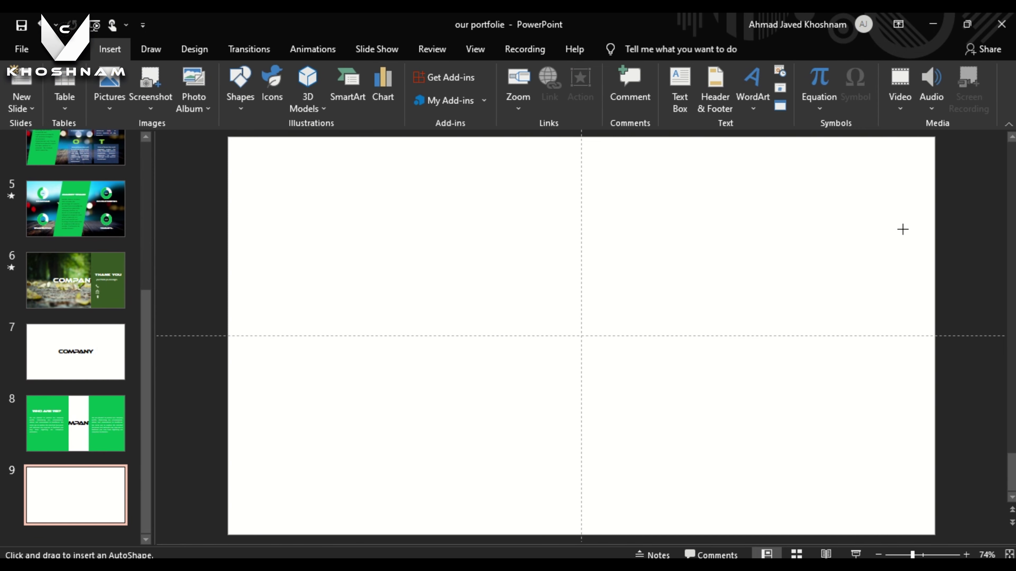
{"action": "left_click_drag", "start_coordinate": [837, 137], "coordinate": [605, 534]}
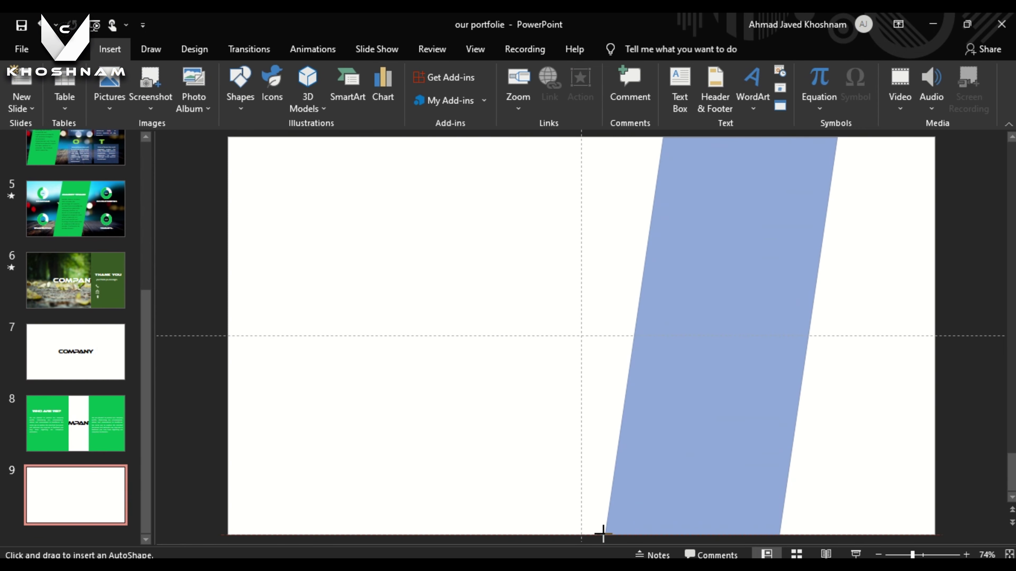
{"action": "left_click_drag", "start_coordinate": [692, 390], "coordinate": [789, 392]}
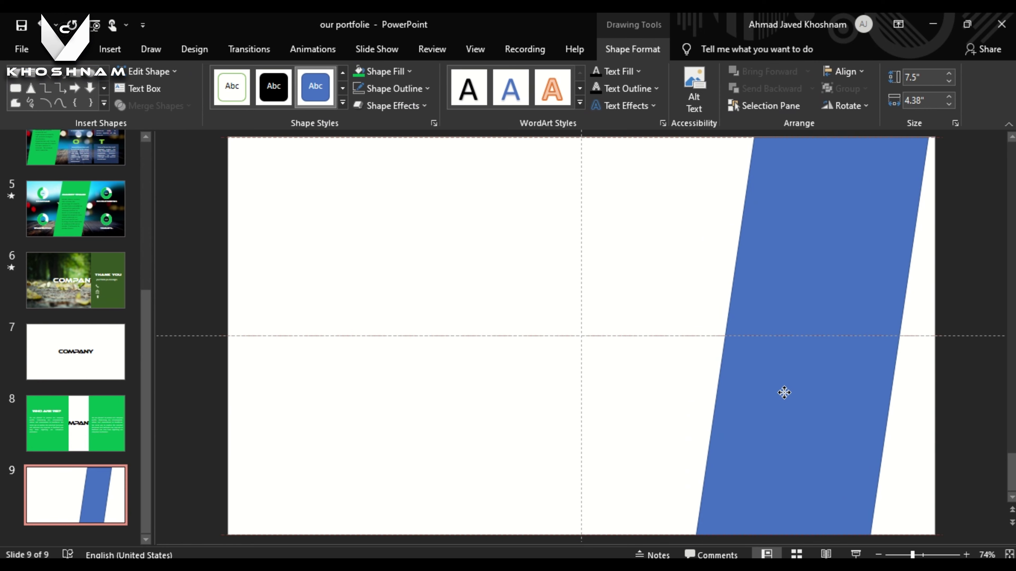
Give the parallelogram a green fill with no outline
{"action": "left_click", "coordinate": [394, 88]}
{"action": "left_click", "coordinate": [386, 250]}
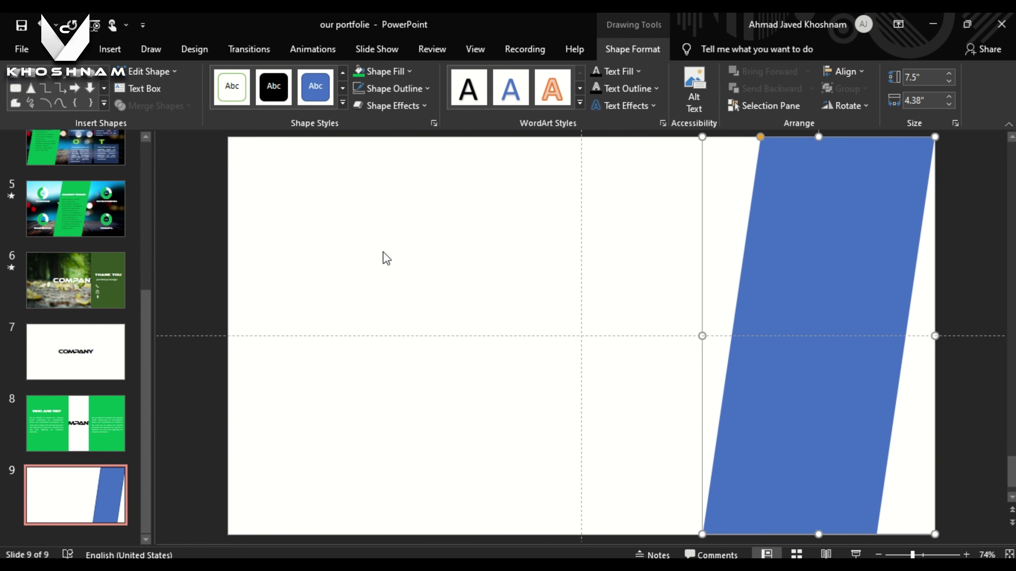
{"action": "left_click", "coordinate": [365, 76]}
{"action": "left_click", "coordinate": [357, 217]}
{"action": "left_click", "coordinate": [657, 266]}
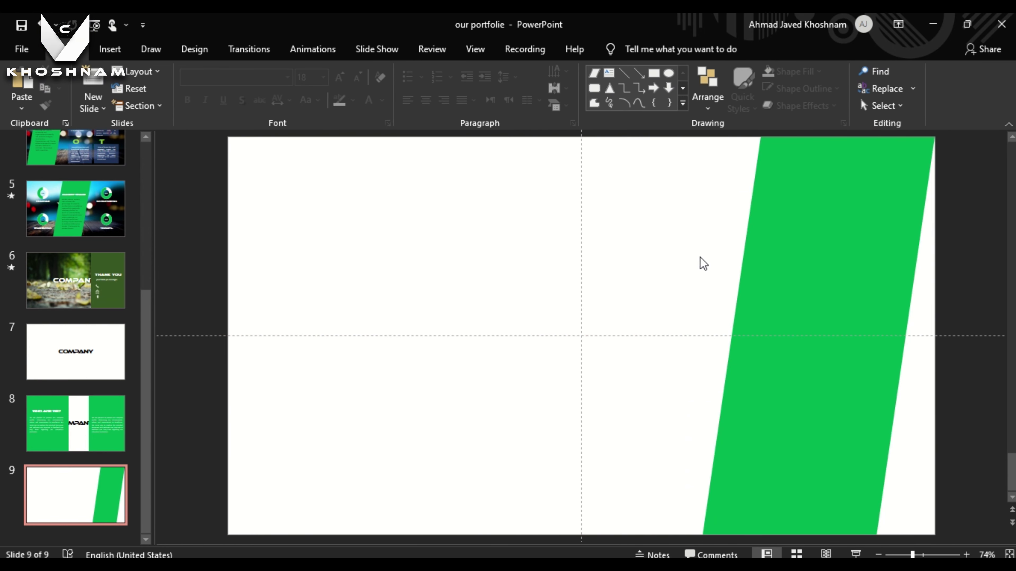
{"action": "left_click", "coordinate": [792, 294]}
Review slide 7, then return to slide 9 to add more shapes
{"action": "left_click", "coordinate": [76, 352]}
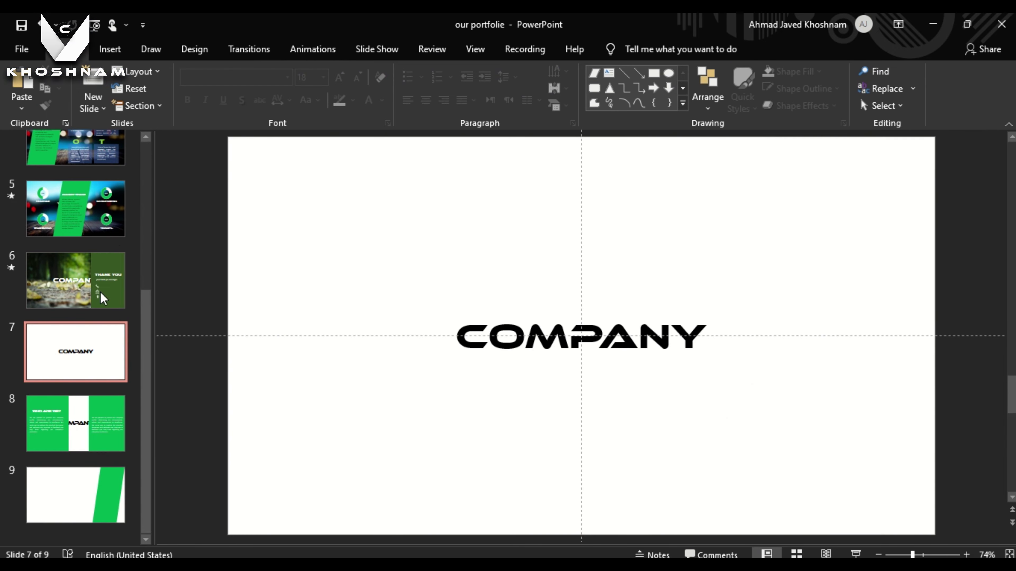
{"action": "scroll", "coordinate": [116, 236], "scroll_direction": "up", "scroll_amount": 3}
{"action": "scroll", "coordinate": [61, 400], "scroll_direction": "down", "scroll_amount": 3}
{"action": "scroll", "coordinate": [60, 440], "scroll_direction": "down", "scroll_amount": 2}
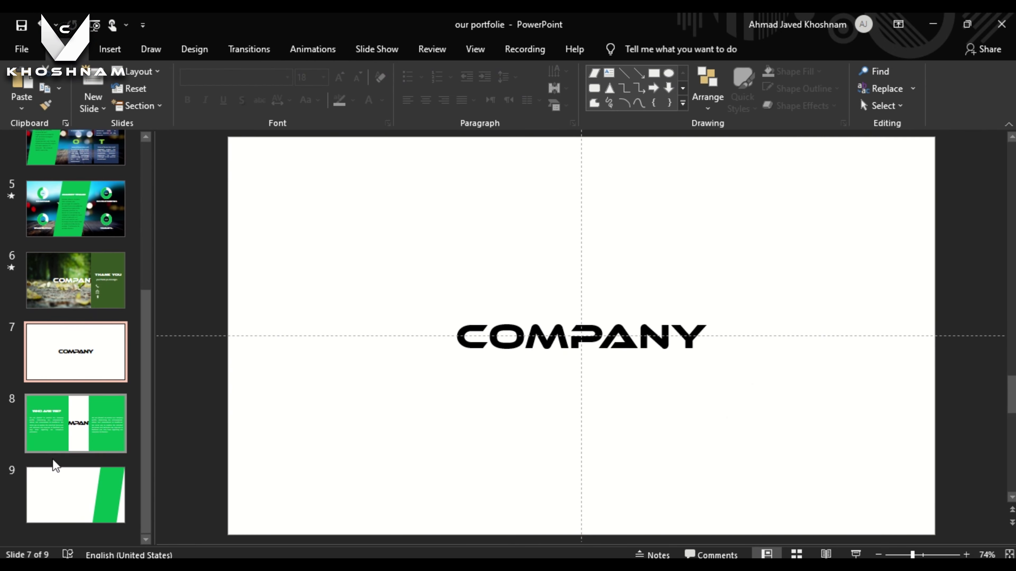
{"action": "left_click", "coordinate": [60, 484]}
{"action": "left_click", "coordinate": [109, 49]}
{"action": "left_click", "coordinate": [240, 86]}
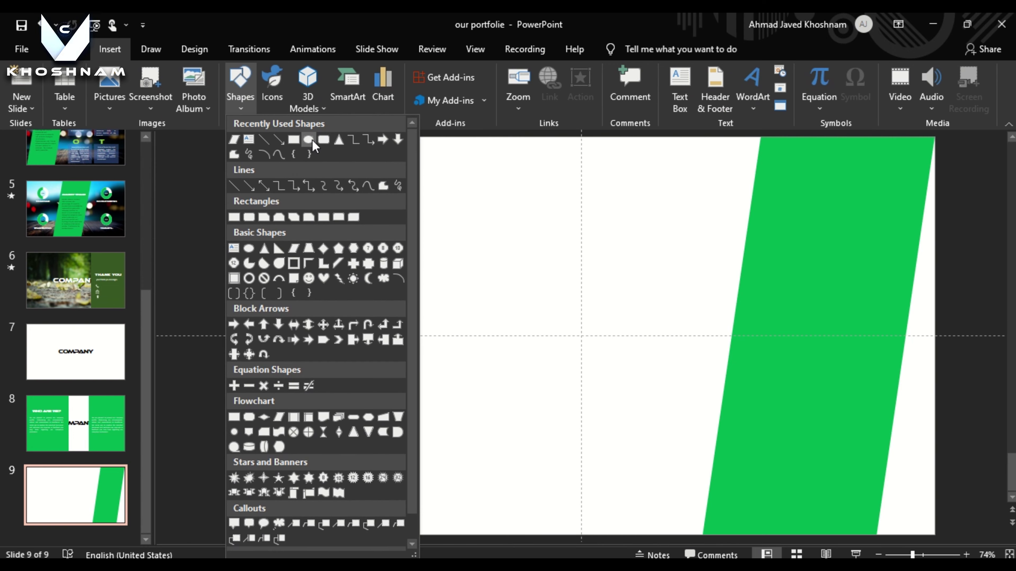
Draw a small green circle without outline near slide 9's top-left
{"action": "left_click", "coordinate": [273, 166]}
{"action": "left_click_drag", "start_coordinate": [264, 194], "coordinate": [303, 241]}
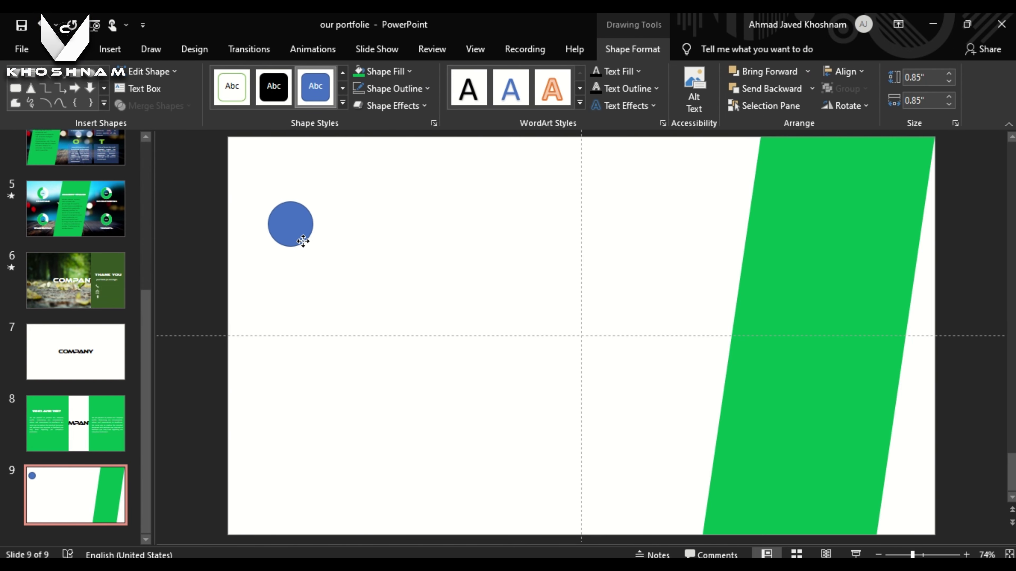
{"action": "left_click", "coordinate": [399, 88]}
{"action": "left_click", "coordinate": [385, 245]}
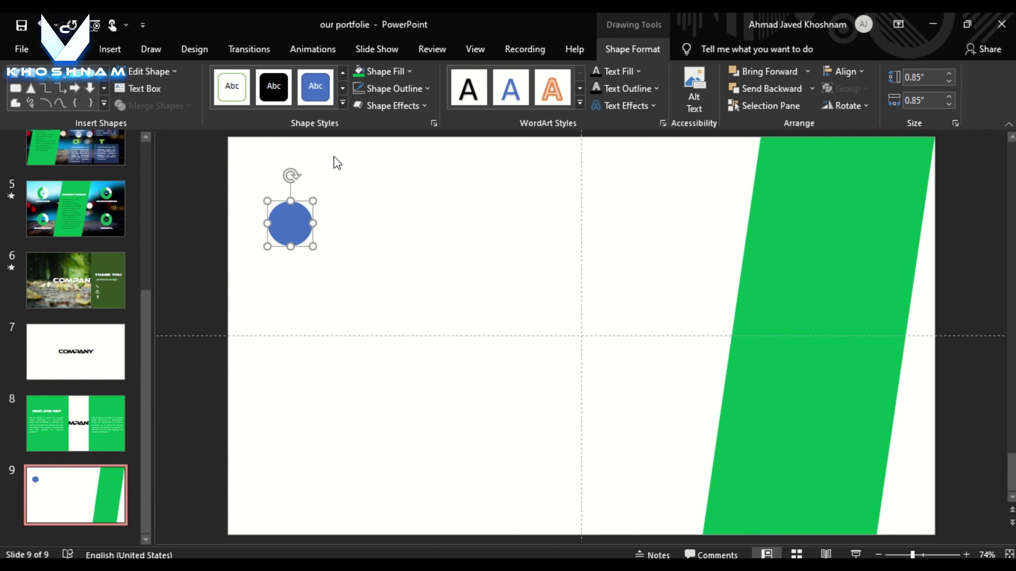
{"action": "left_click", "coordinate": [360, 73]}
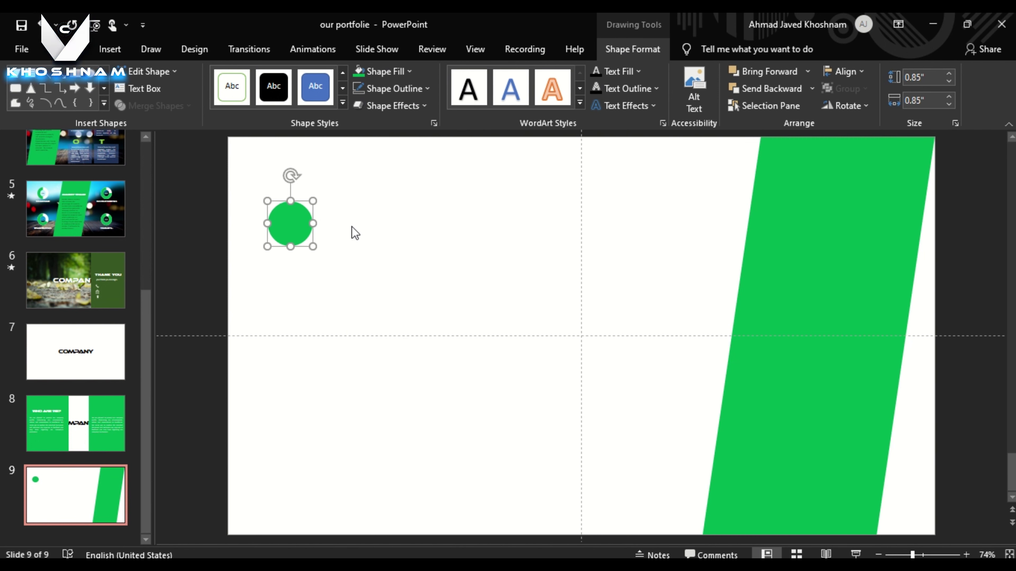
{"action": "left_click", "coordinate": [229, 175]}
Draw a long outline-free bar extending right from the circle and send it behind the circle
{"action": "left_click", "coordinate": [110, 49]}
{"action": "left_click", "coordinate": [240, 86]}
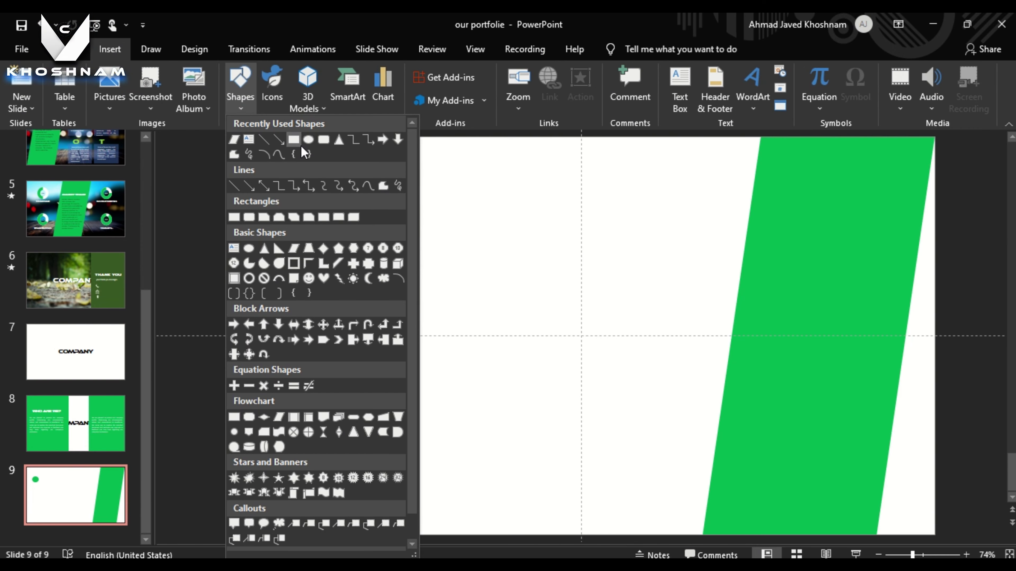
{"action": "left_click", "coordinate": [301, 149]}
{"action": "mouse_move", "coordinate": [291, 201]}
{"action": "left_mouse_down"}
{"action": "mouse_move", "coordinate": [588, 253]}
{"action": "mouse_move", "coordinate": [635, 246]}
{"action": "left_mouse_up"}
{"action": "left_click", "coordinate": [394, 88]}
{"action": "left_click", "coordinate": [394, 248]}
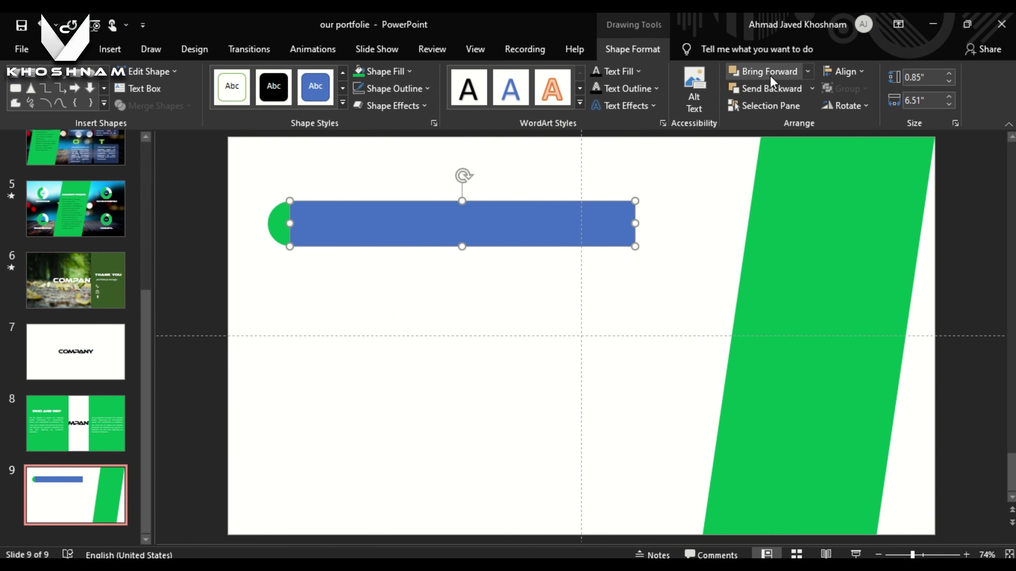
{"action": "left_click", "coordinate": [771, 89]}
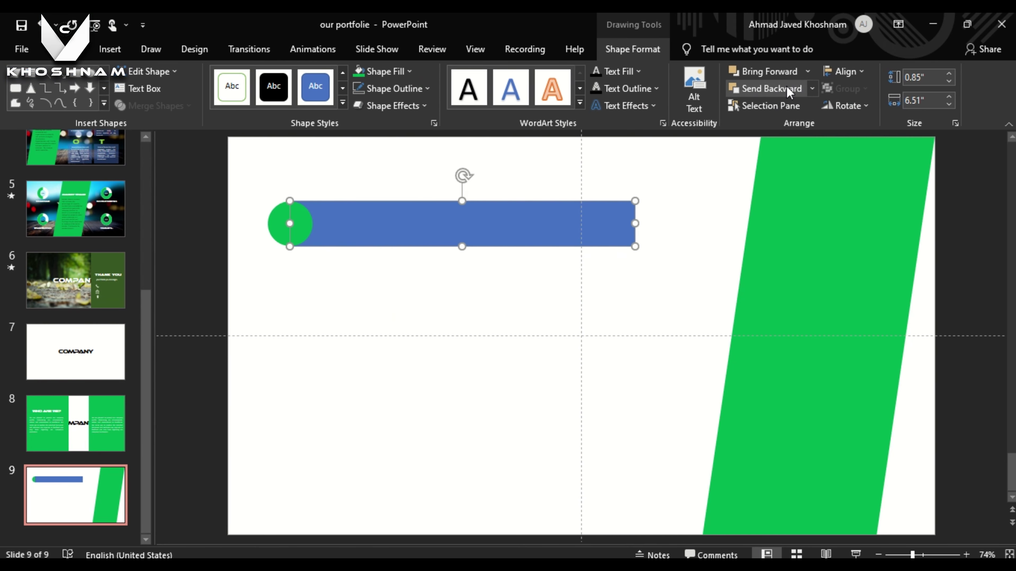
{"action": "right_click", "coordinate": [569, 233]}
{"action": "left_click", "coordinate": [596, 526]}
Make the bar light green at 56% transparency
{"action": "left_click", "coordinate": [838, 231]}
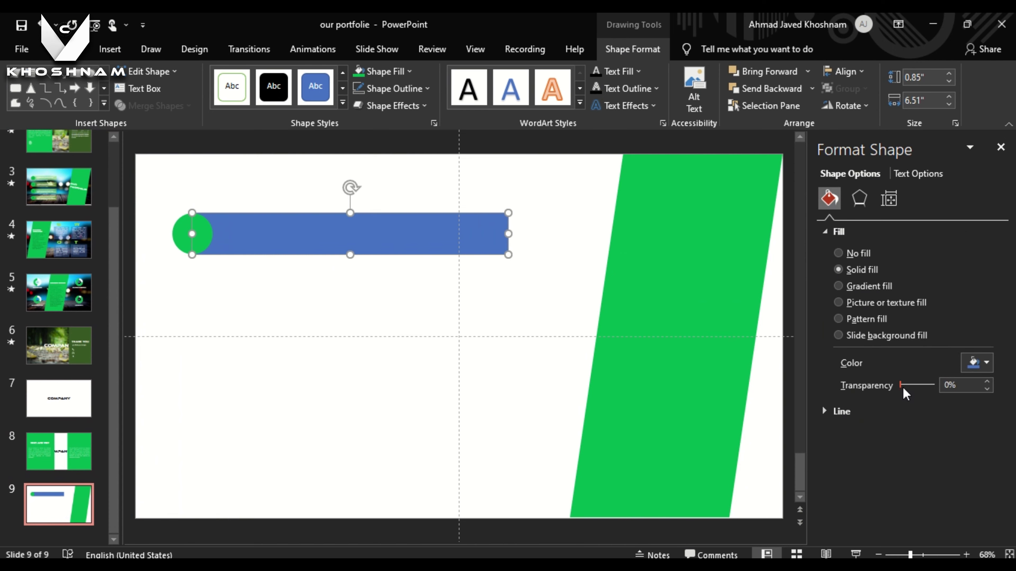
{"action": "left_click_drag", "start_coordinate": [903, 389], "coordinate": [920, 389]}
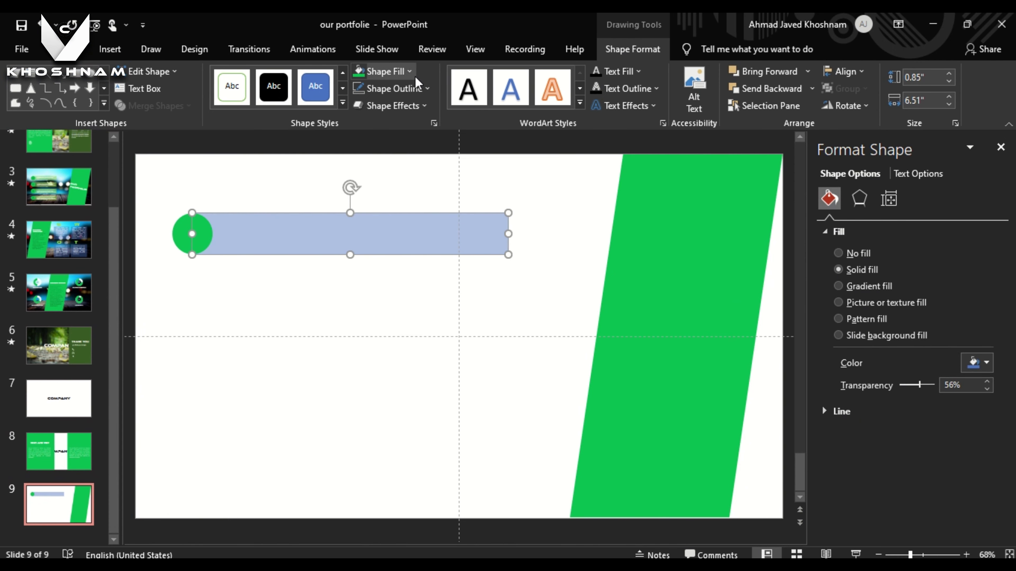
{"action": "left_click", "coordinate": [410, 71]}
{"action": "left_click", "coordinate": [356, 207]}
{"action": "left_click", "coordinate": [277, 283]}
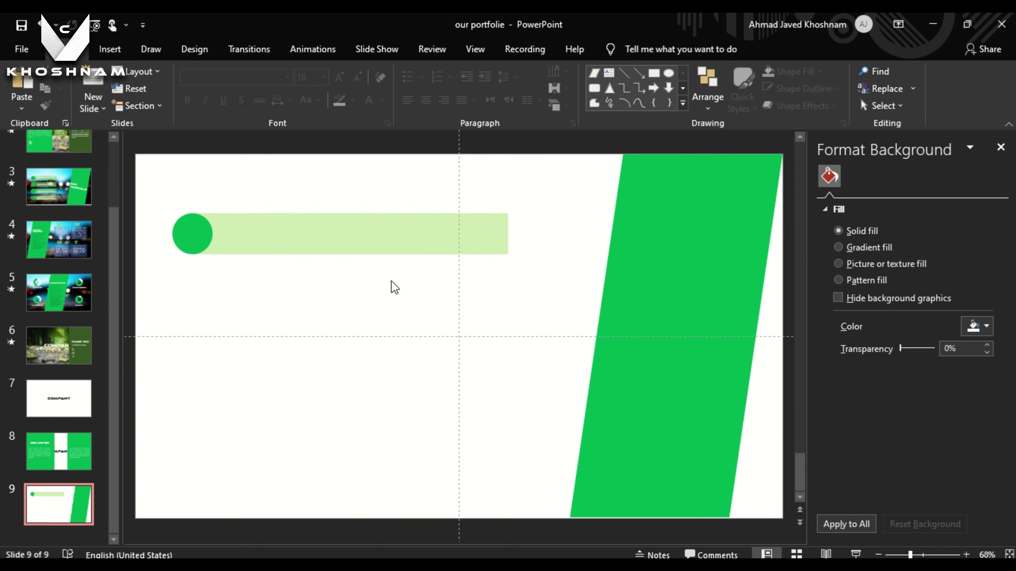
Type the number 1 inside the green circle
{"action": "left_click", "coordinate": [195, 229]}
{"action": "right_click", "coordinate": [195, 225]}
{"action": "left_click", "coordinate": [236, 303]}
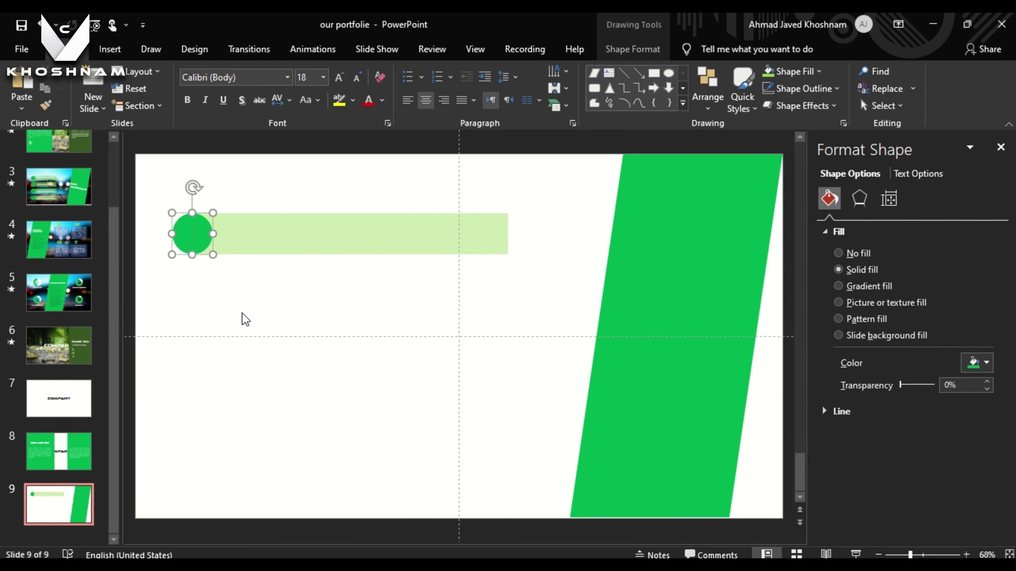
{"action": "type", "text": "1"}
{"action": "left_click", "coordinate": [234, 310]}
{"action": "left_click", "coordinate": [269, 240]}
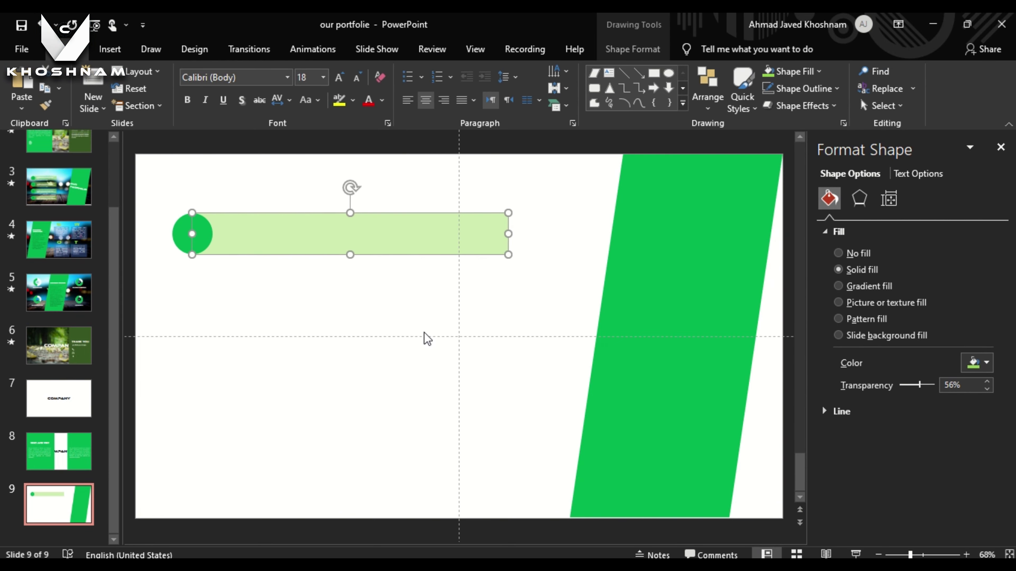
{"action": "left_click", "coordinate": [126, 274]}
Select the first description text on slide 3
{"action": "scroll", "coordinate": [73, 220], "scroll_direction": "up", "scroll_amount": 2}
{"action": "left_click", "coordinate": [59, 267]}
{"action": "left_click", "coordinate": [334, 266]}
{"action": "left_click_drag", "start_coordinate": [334, 267], "coordinate": [240, 237]}
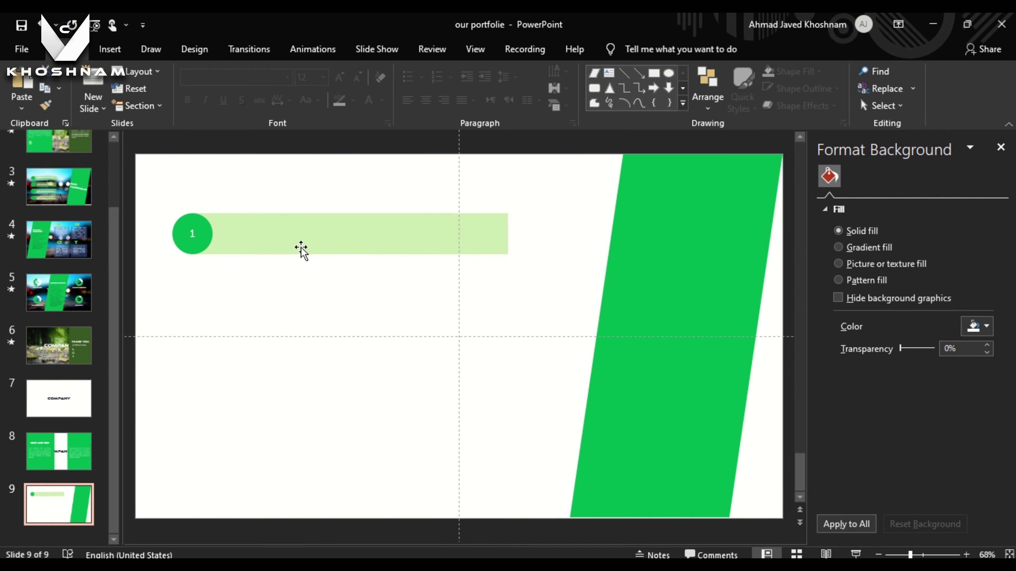
Paste the slide 3 description into the bar, justified in dark text
{"action": "left_click", "coordinate": [274, 230]}
{"action": "right_click", "coordinate": [267, 220]}
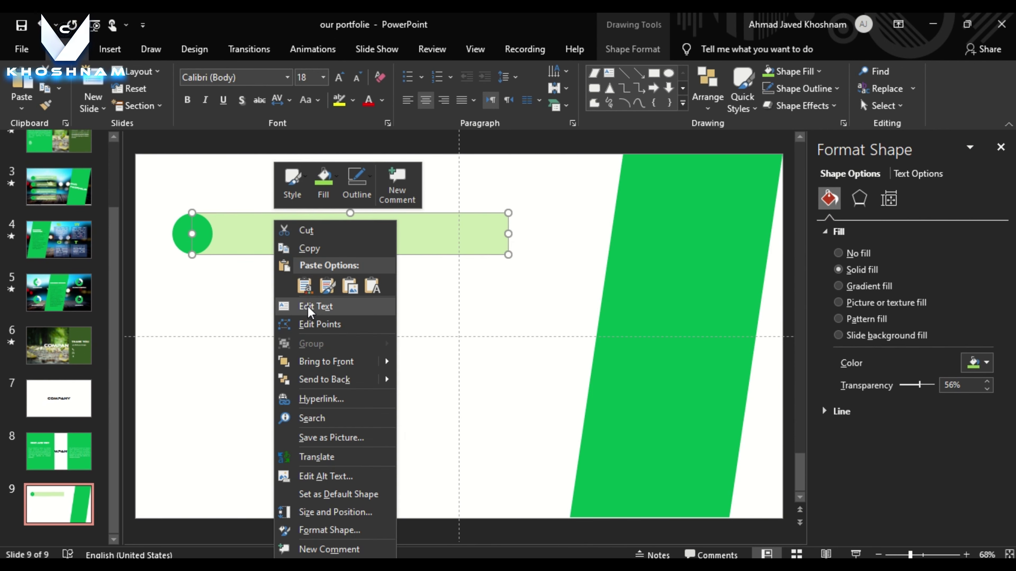
{"action": "left_click", "coordinate": [310, 287]}
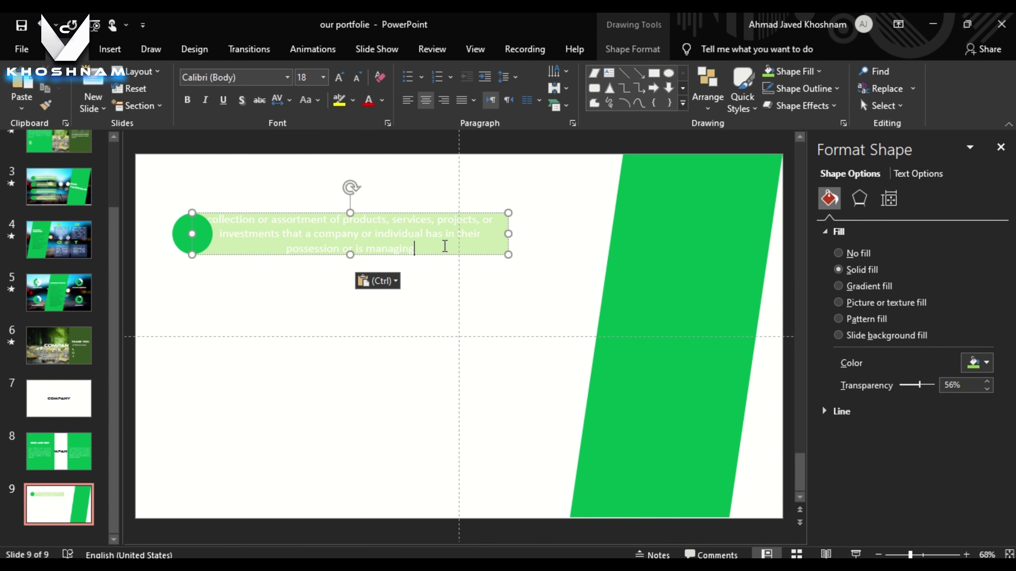
{"action": "left_click", "coordinate": [406, 103]}
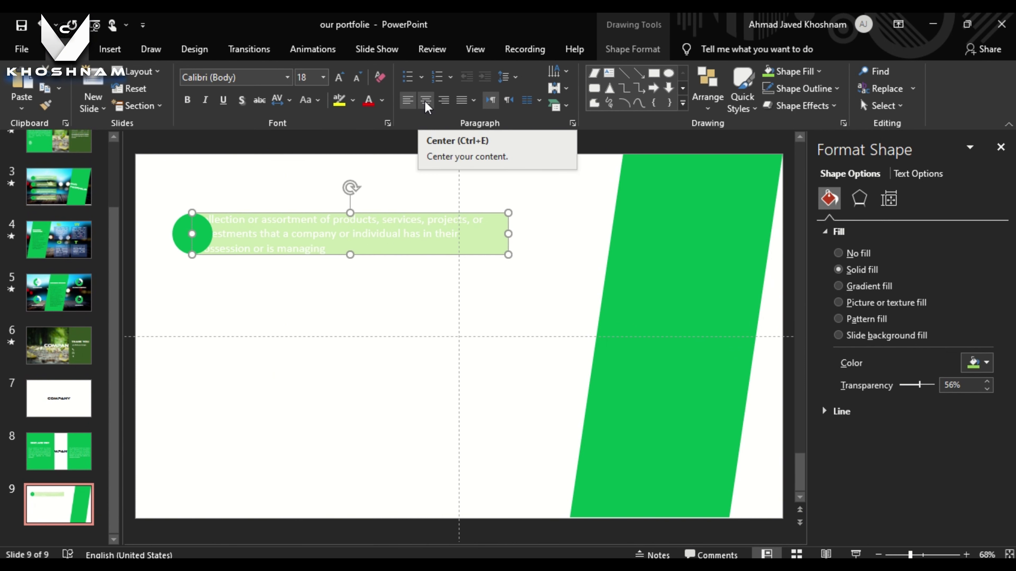
{"action": "left_click", "coordinate": [427, 101]}
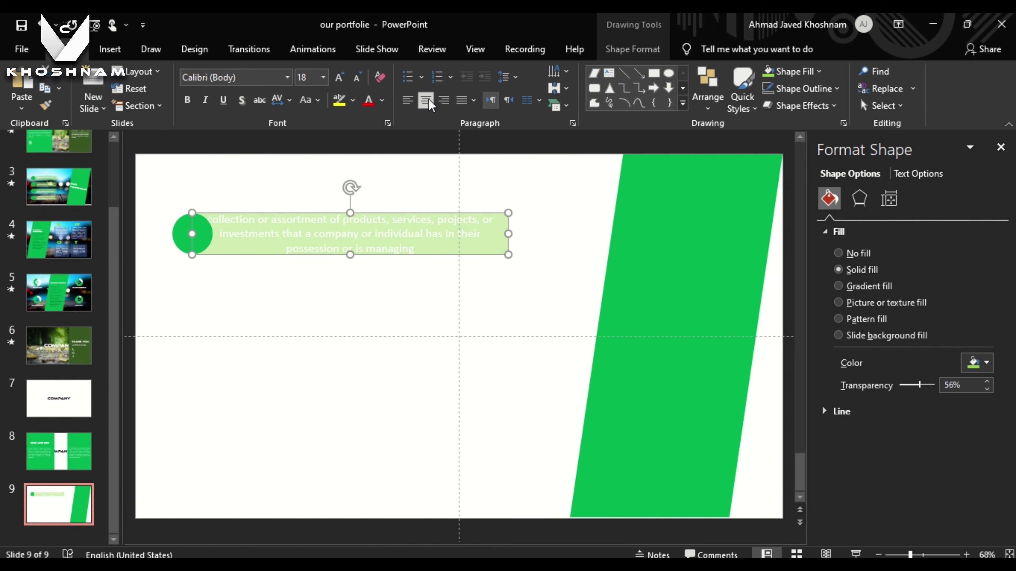
{"action": "left_click", "coordinate": [471, 102]}
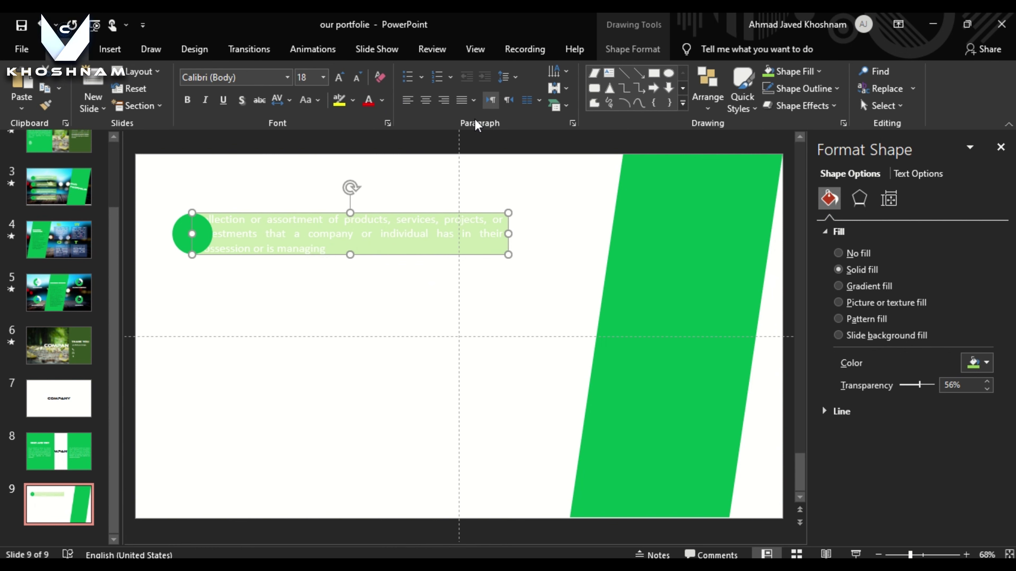
{"action": "left_click", "coordinate": [382, 101]}
{"action": "left_click", "coordinate": [385, 136]}
{"action": "left_click", "coordinate": [362, 303]}
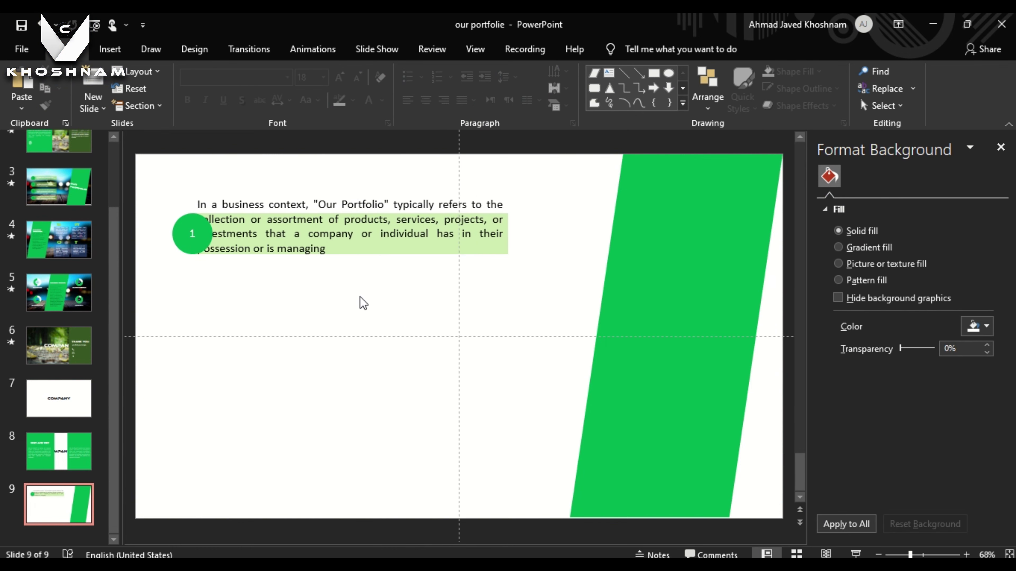
Shrink the bar's text to 12 pt and left-align it, then delete all of it
{"action": "left_click", "coordinate": [337, 204]}
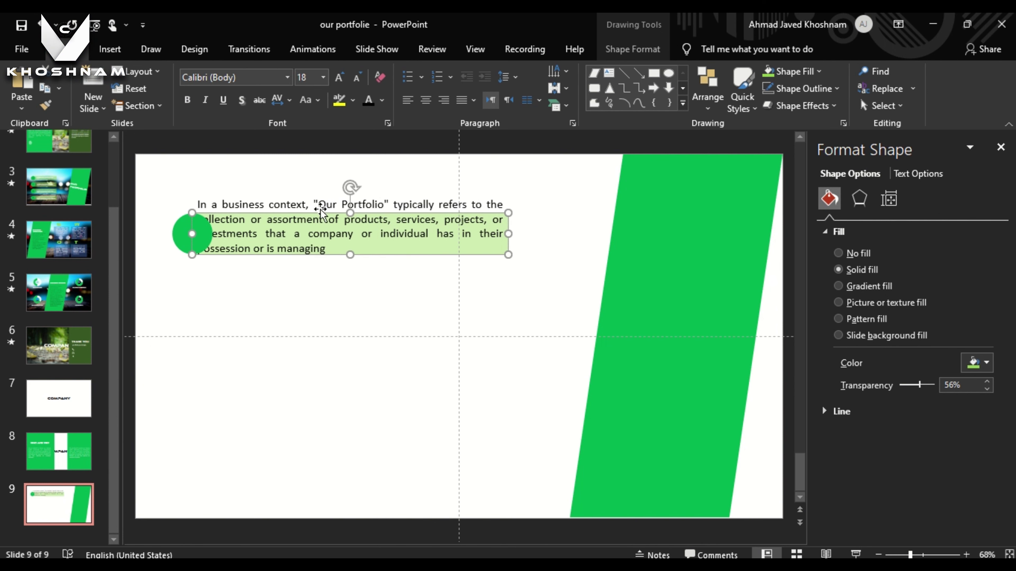
{"action": "left_click", "coordinate": [358, 78]}
{"action": "left_click", "coordinate": [358, 79]}
{"action": "left_click", "coordinate": [357, 78]}
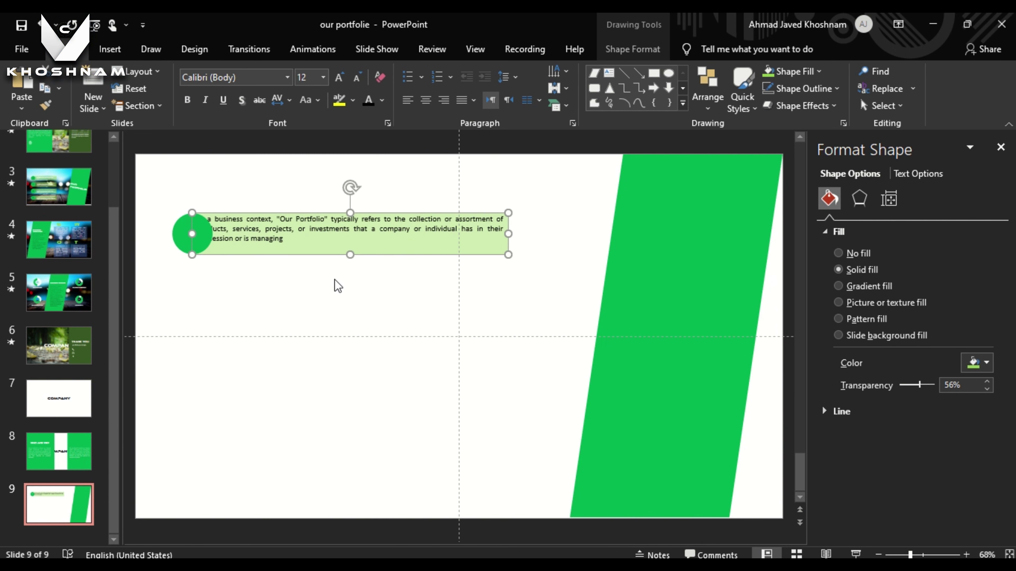
{"action": "left_click", "coordinate": [408, 104]}
{"action": "left_click_drag", "start_coordinate": [312, 240], "coordinate": [178, 206]}
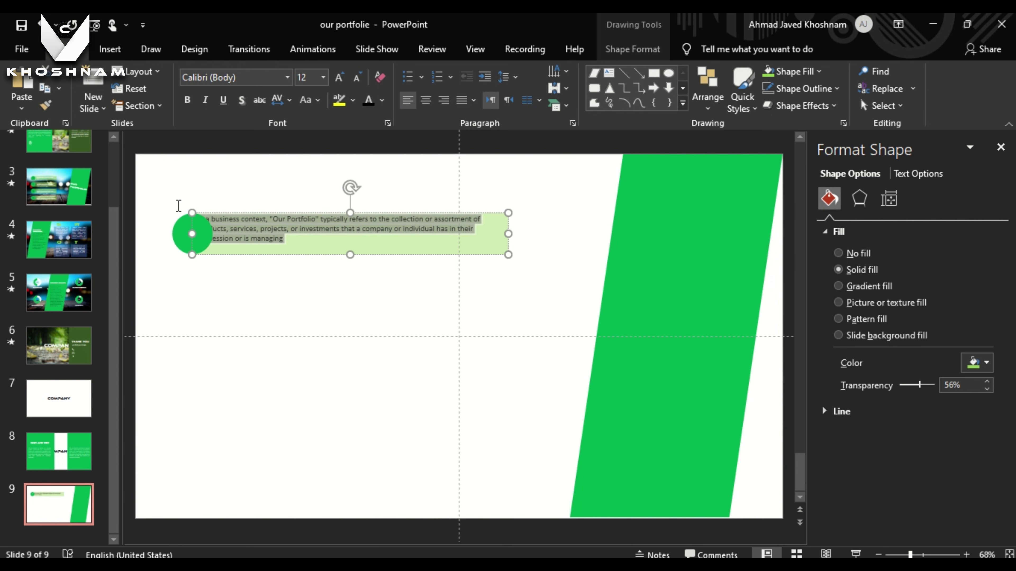
{"action": "key", "text": "Delete"}
{"action": "left_click", "coordinate": [229, 295]}
Draw a new text box across the light green bar
{"action": "left_click", "coordinate": [110, 49]}
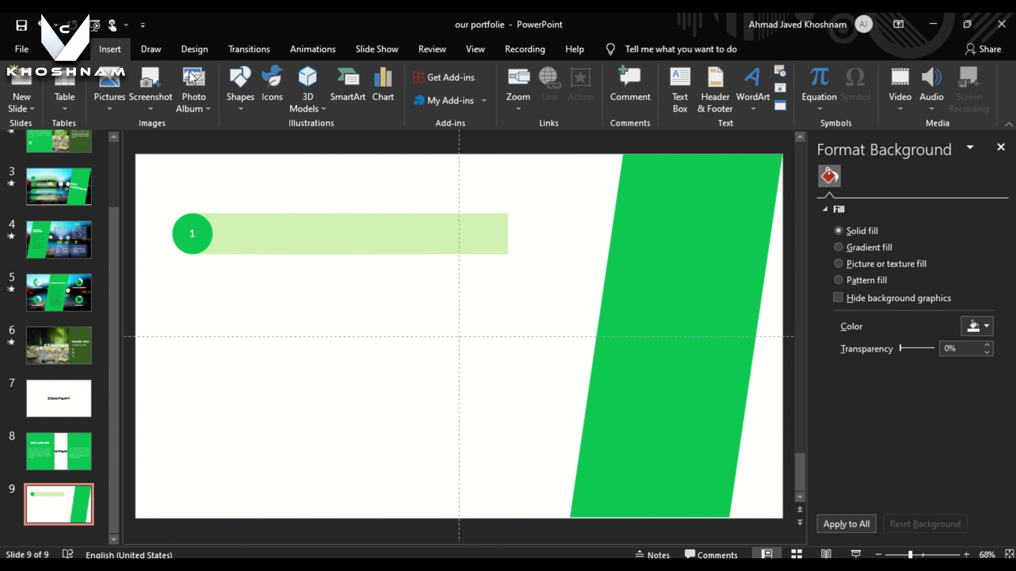
{"action": "left_click", "coordinate": [680, 88]}
{"action": "left_click_drag", "start_coordinate": [221, 223], "coordinate": [501, 259]}
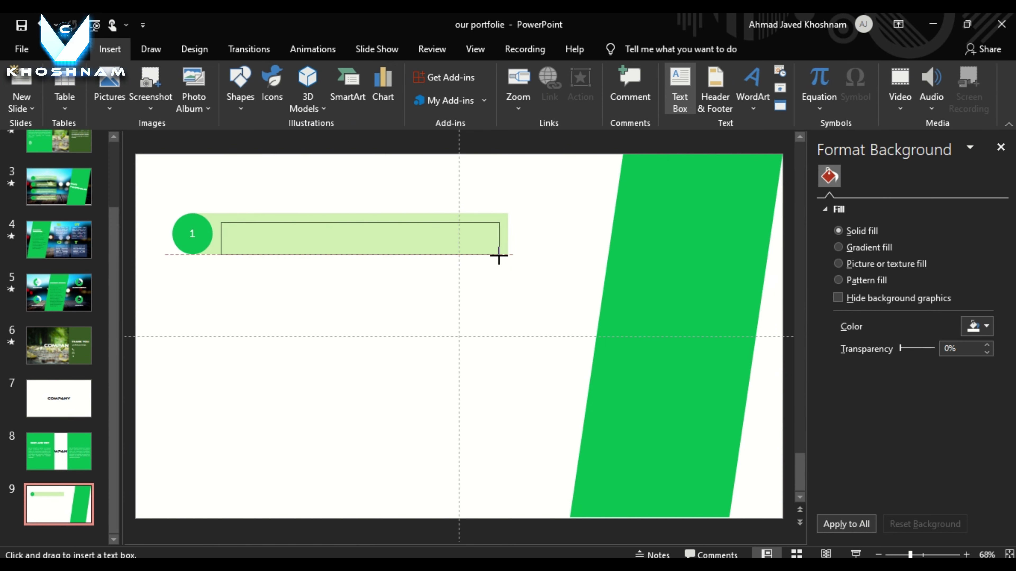
Nudge the new text box up over the bar and reduce its font size to 14
{"action": "left_click_drag", "start_coordinate": [501, 259], "coordinate": [500, 255]}
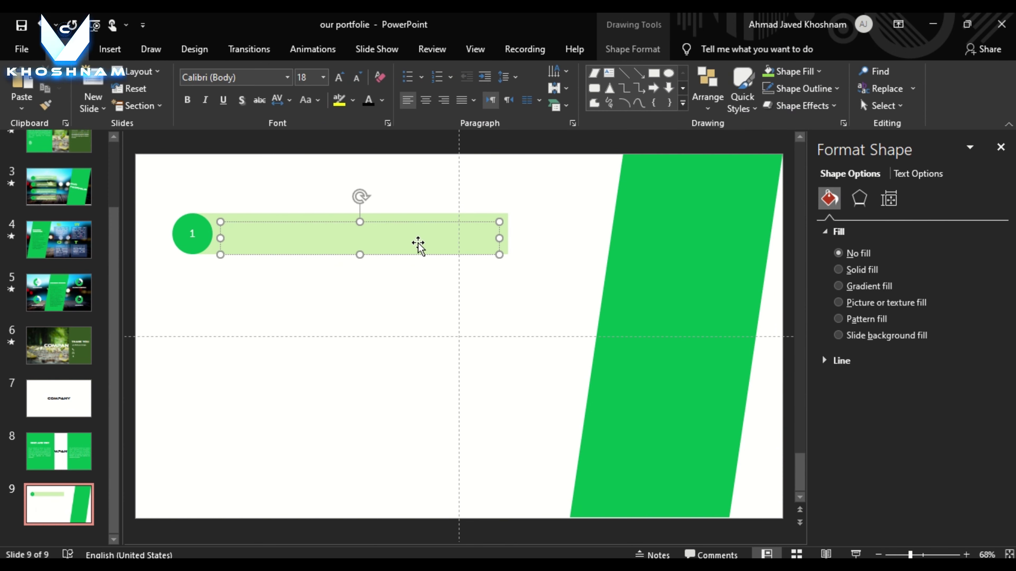
{"action": "key", "text": "Up"}
{"action": "key", "text": "Up"}
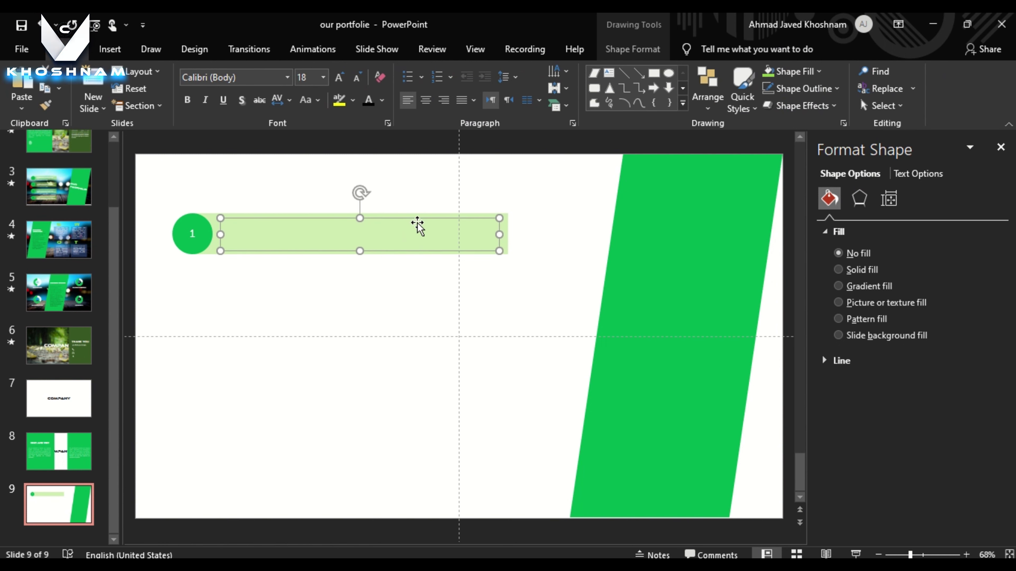
{"action": "double_click", "coordinate": [358, 81]}
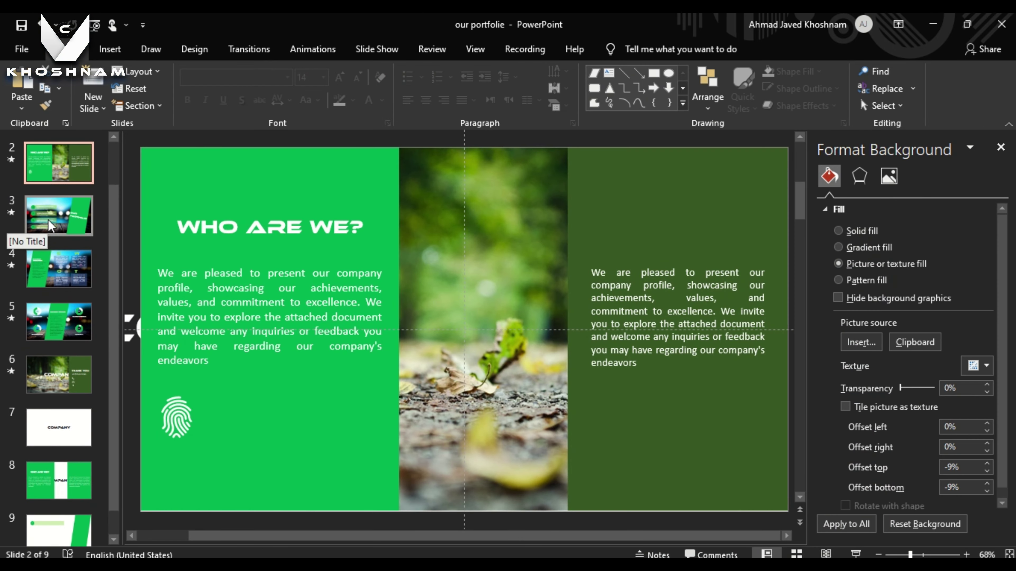
Copy slide 3's first description into a new text box beside circle 1 on slide 9
{"action": "left_click", "coordinate": [51, 224]}
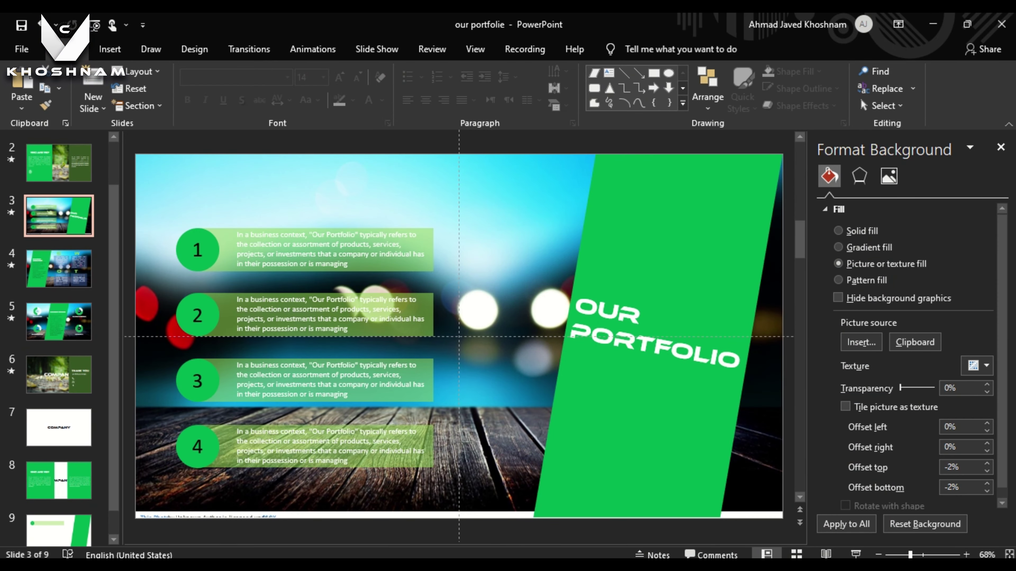
{"action": "left_click", "coordinate": [359, 272]}
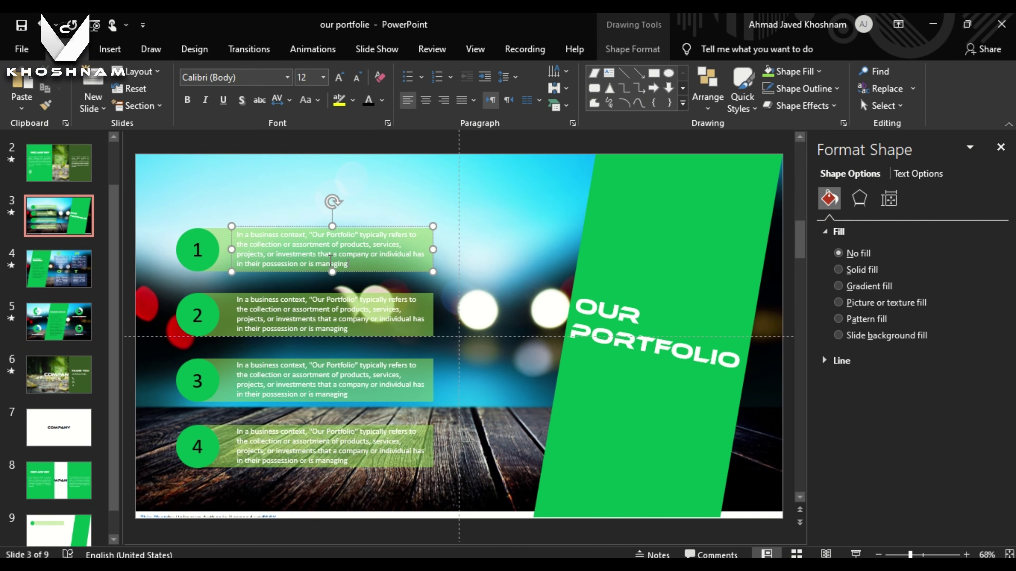
{"action": "left_click", "coordinate": [60, 528]}
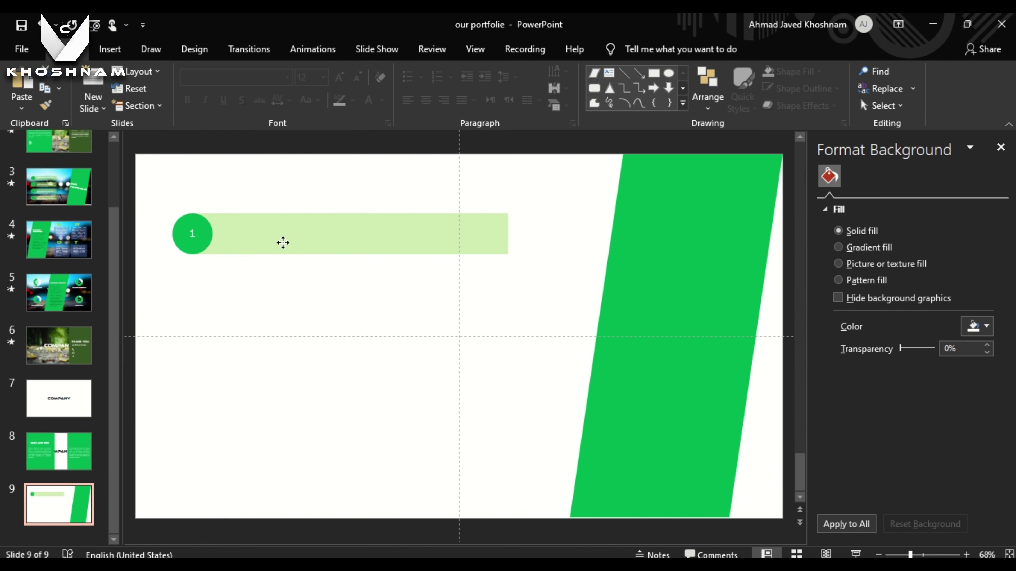
{"action": "left_click", "coordinate": [282, 243]}
{"action": "left_click", "coordinate": [110, 48]}
{"action": "left_click", "coordinate": [680, 88]}
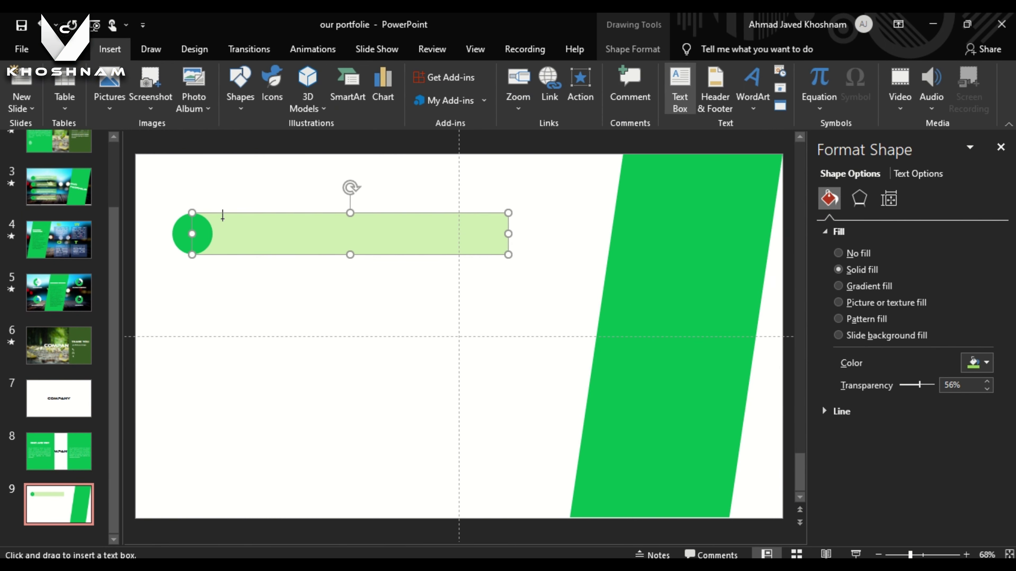
{"action": "left_click_drag", "start_coordinate": [223, 216], "coordinate": [495, 260]}
{"action": "key", "text": "ctrl+v"}
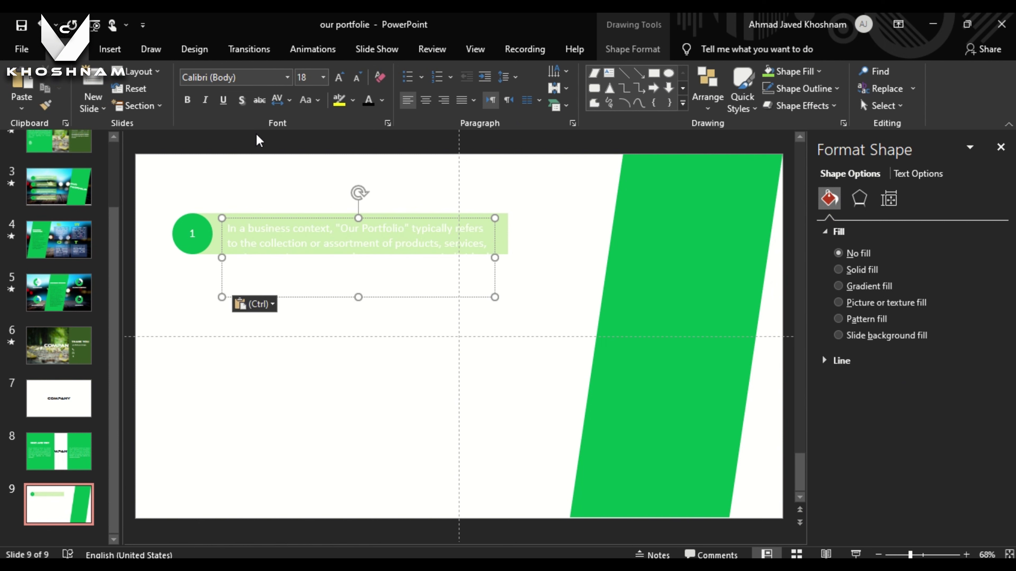
{"action": "left_click", "coordinate": [322, 295]}
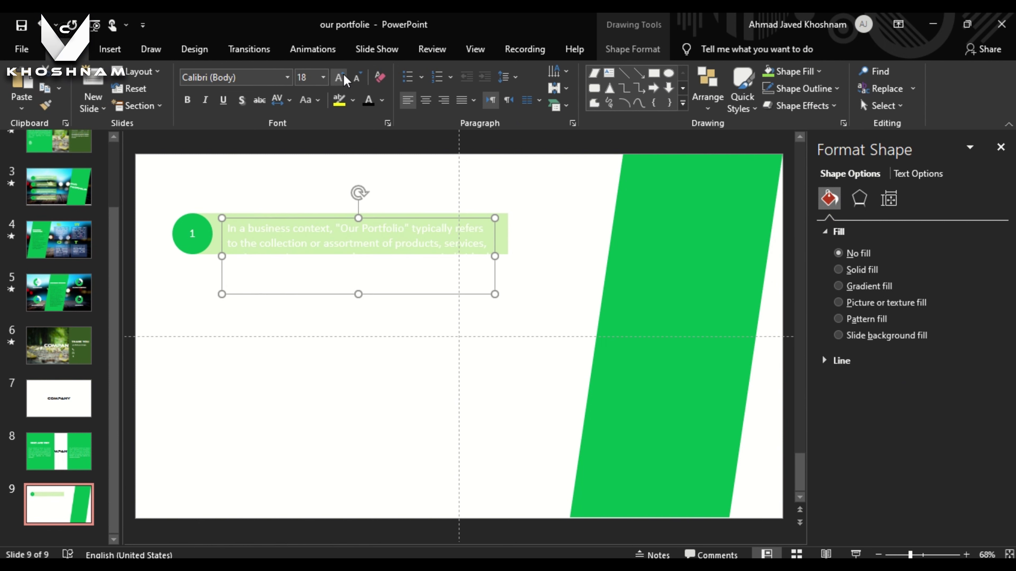
Make the pasted description text size 11 and black
{"action": "key", "text": "ctrl+shift+comma"}
{"action": "key", "text": "ctrl+shift+comma"}
{"action": "key", "text": "ctrl+shift+comma"}
{"action": "key", "text": "ctrl+shift+comma"}
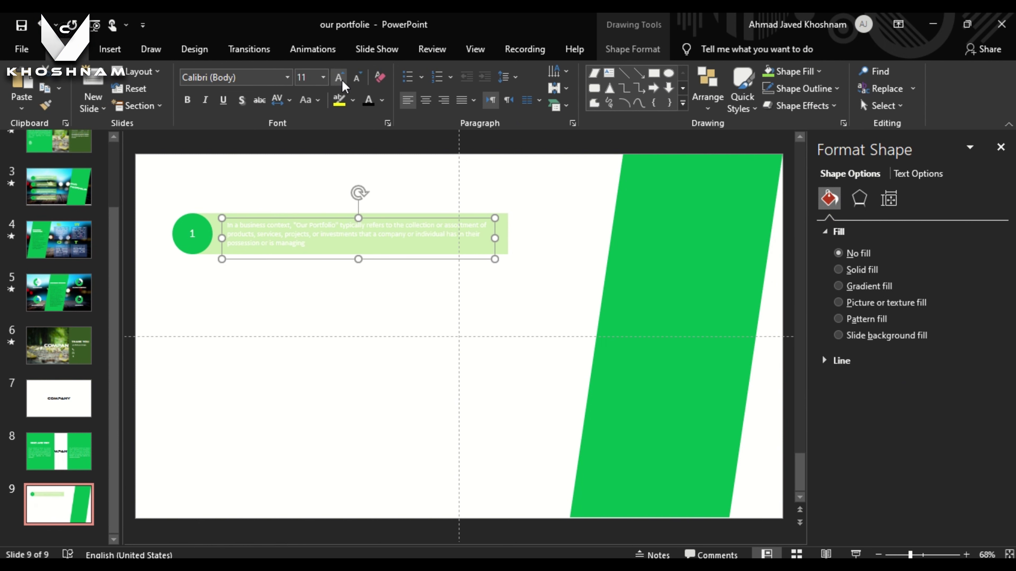
{"action": "left_click", "coordinate": [288, 313]}
{"action": "left_click", "coordinate": [363, 240]}
{"action": "left_click", "coordinate": [345, 218]}
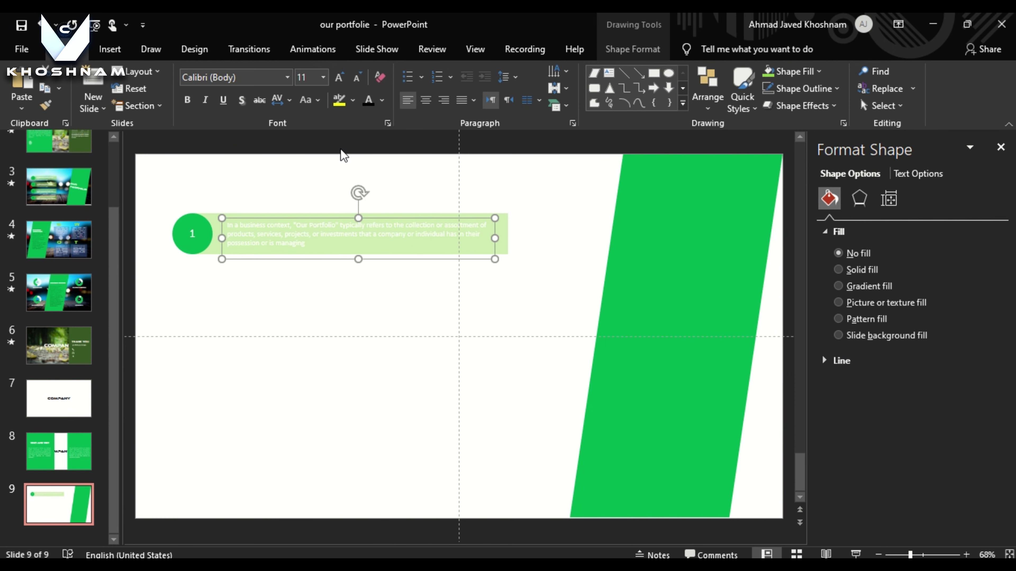
{"action": "left_click", "coordinate": [368, 100]}
{"action": "left_click", "coordinate": [311, 320]}
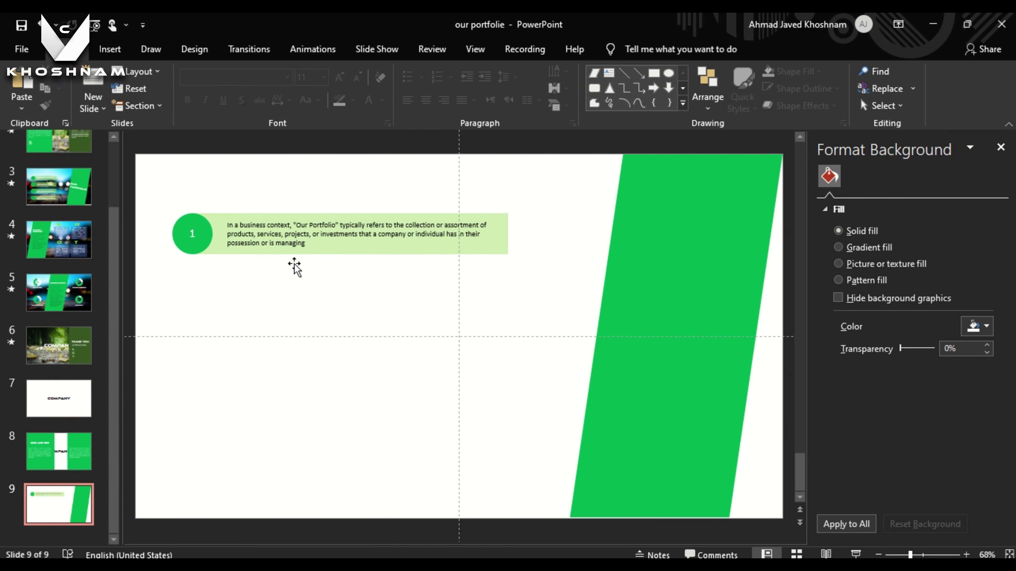
Group circle 1 with its description text
{"action": "left_click", "coordinate": [502, 239]}
{"action": "left_click", "coordinate": [346, 322]}
{"action": "left_click_drag", "start_coordinate": [152, 187], "coordinate": [539, 284]}
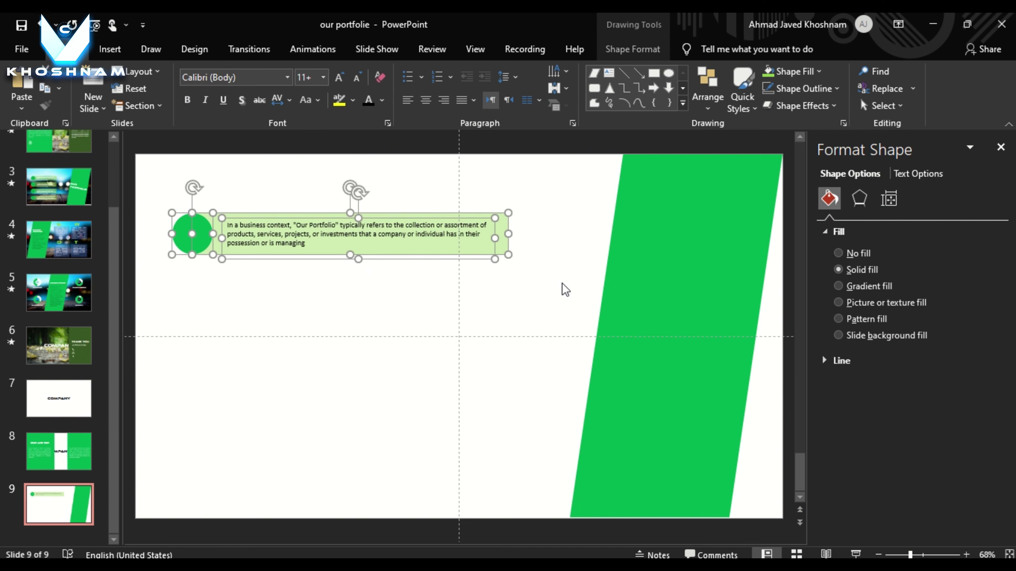
{"action": "key", "text": "ctrl+g"}
{"action": "type", "text": "1"}
Ctrl-drag the circle-and-text row into four stacked rows, numbering the copies 2, 3 and 4
{"action": "left_click_drag", "start_coordinate": [438, 266], "coordinate": [465, 451]}
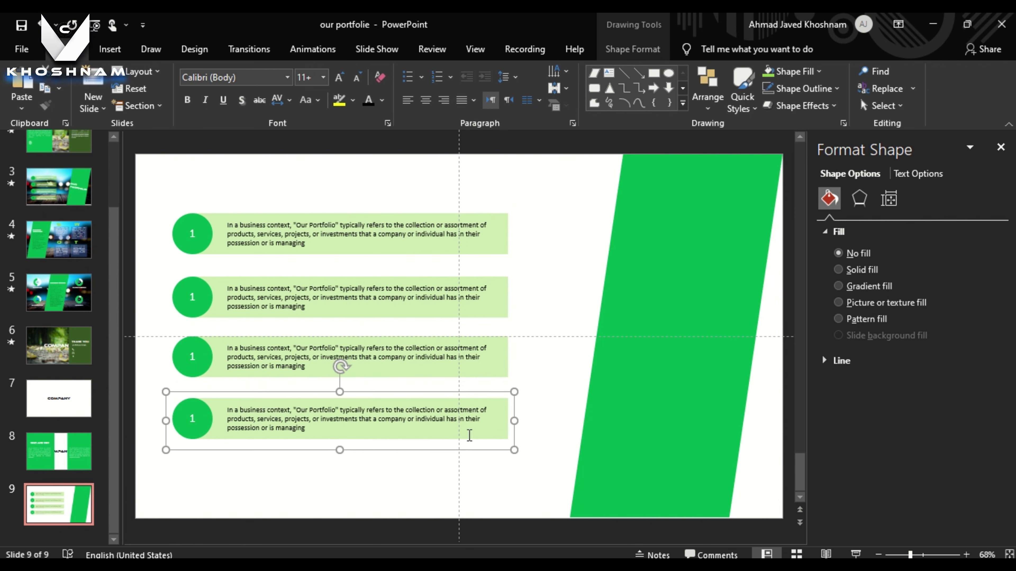
{"action": "left_click", "coordinate": [561, 323]}
{"action": "left_click", "coordinate": [196, 297]}
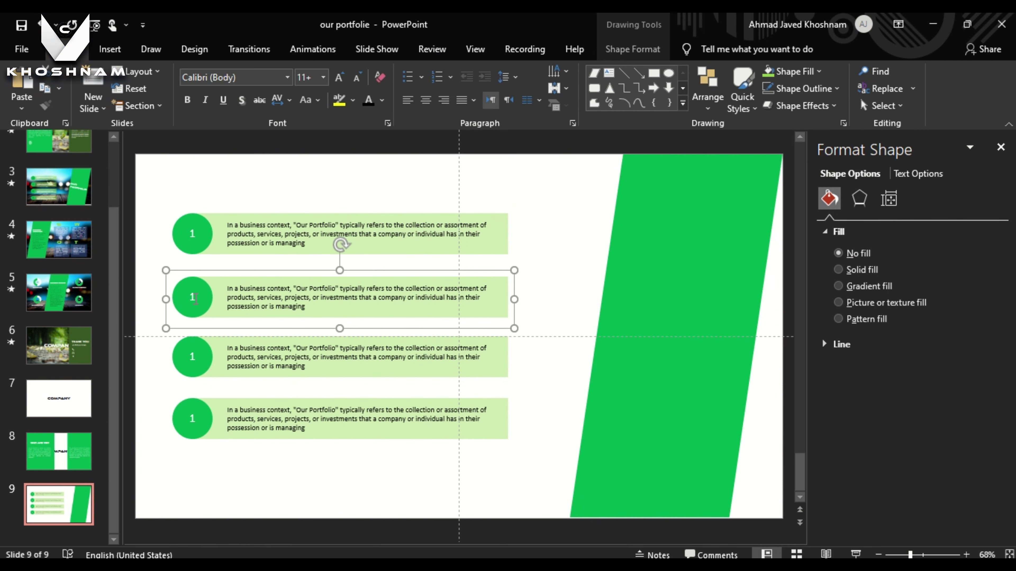
{"action": "left_click", "coordinate": [196, 297]}
{"action": "type", "text": "2"}
{"action": "left_click", "coordinate": [192, 356]}
{"action": "left_click", "coordinate": [192, 356]}
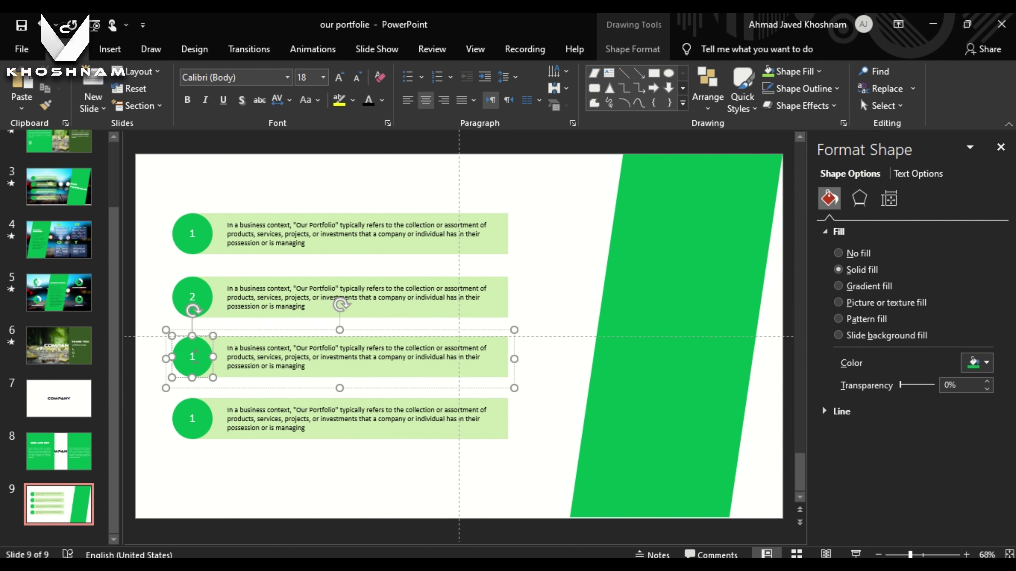
{"action": "key", "text": "BackSpace"}
{"action": "type", "text": "3"}
{"action": "left_click", "coordinate": [196, 415]}
{"action": "left_click", "coordinate": [195, 416]}
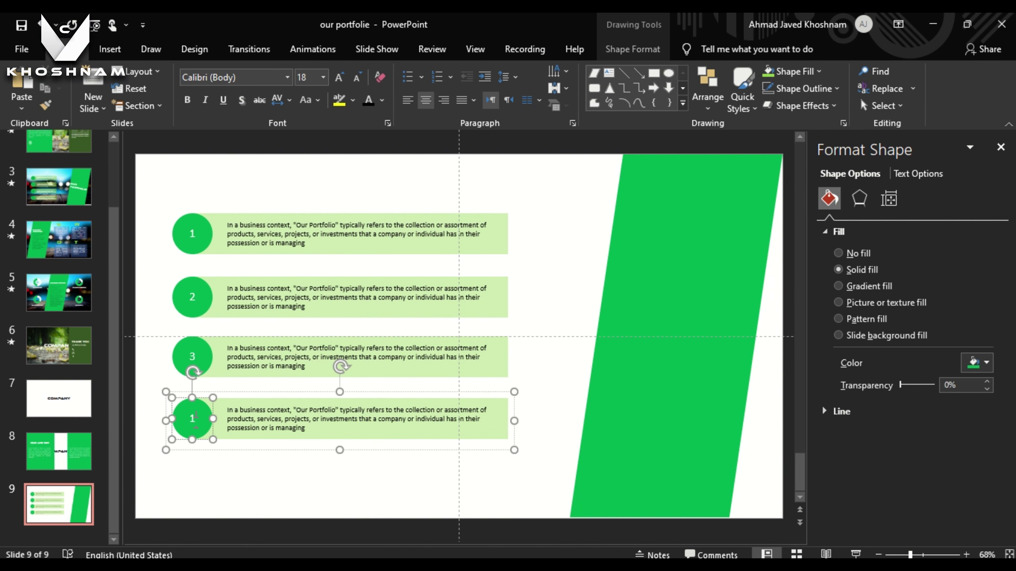
{"action": "left_click", "coordinate": [427, 472]}
{"action": "left_click", "coordinate": [623, 386]}
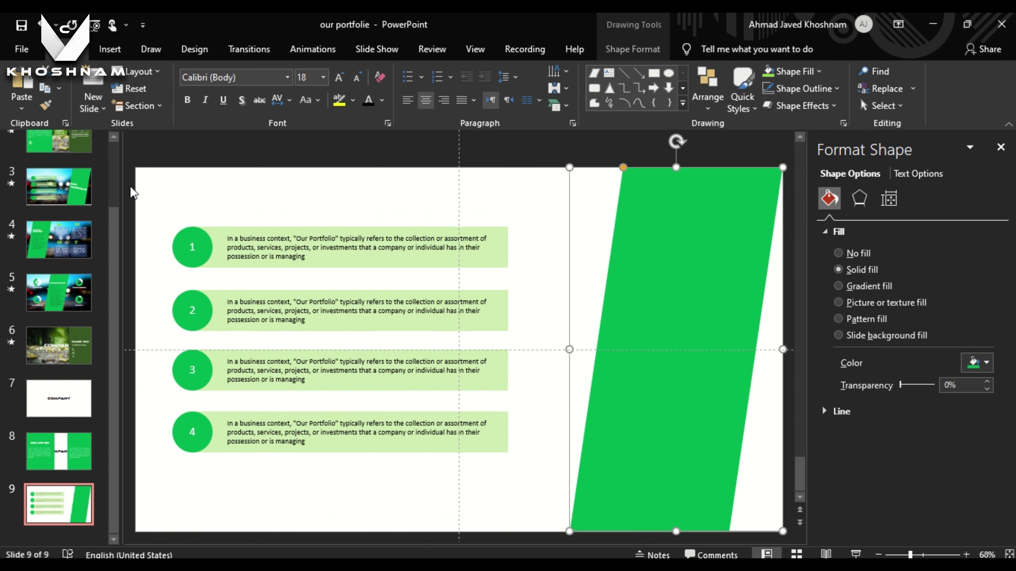
Copy slide 3's OUR PORTFOLIO title onto slide 9's green bar
{"action": "left_click", "coordinate": [748, 360]}
{"action": "right_click", "coordinate": [748, 360]}
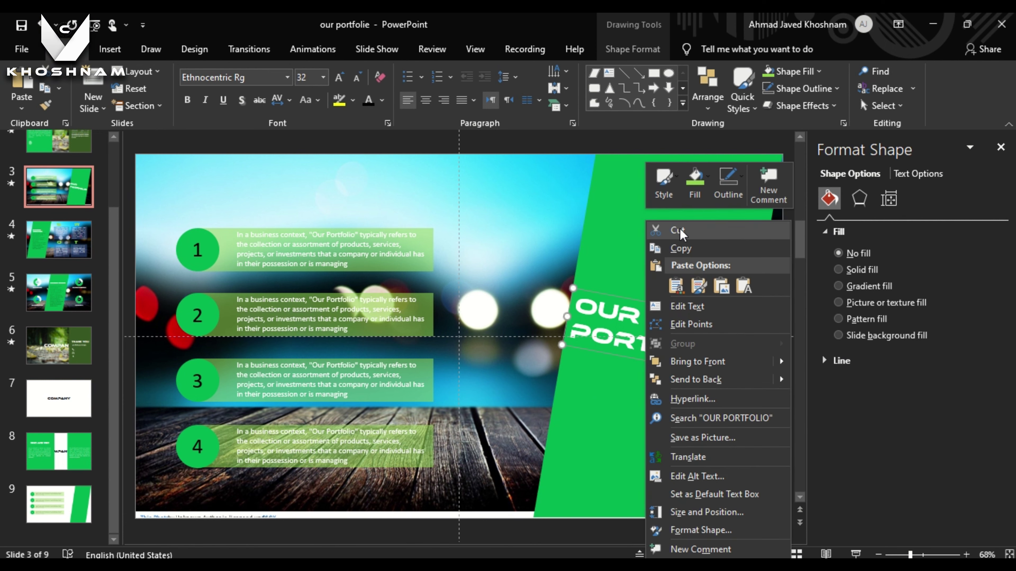
{"action": "key", "text": "Escape"}
{"action": "left_click", "coordinate": [59, 505]}
{"action": "right_click", "coordinate": [655, 323]}
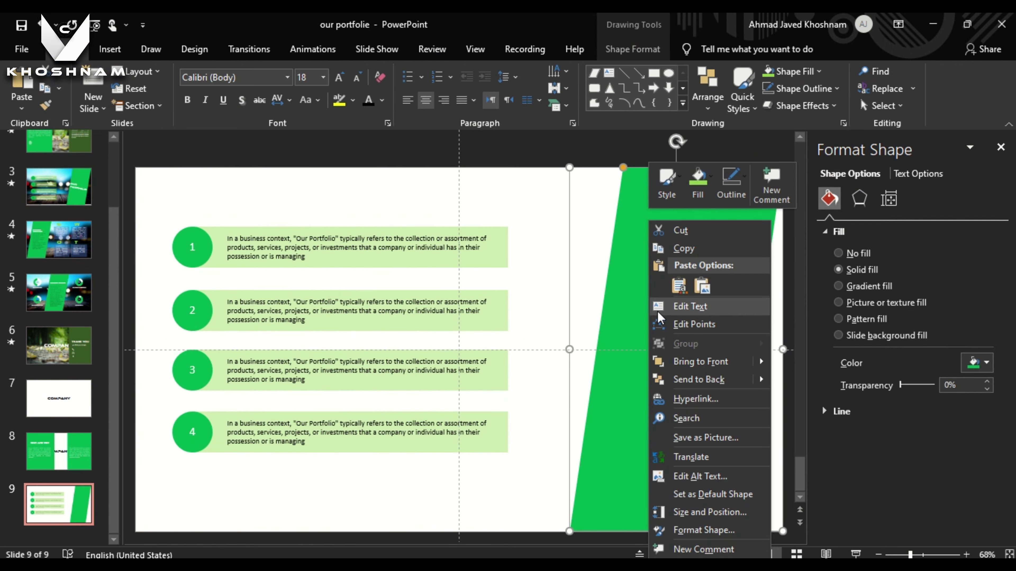
{"action": "left_click", "coordinate": [679, 286]}
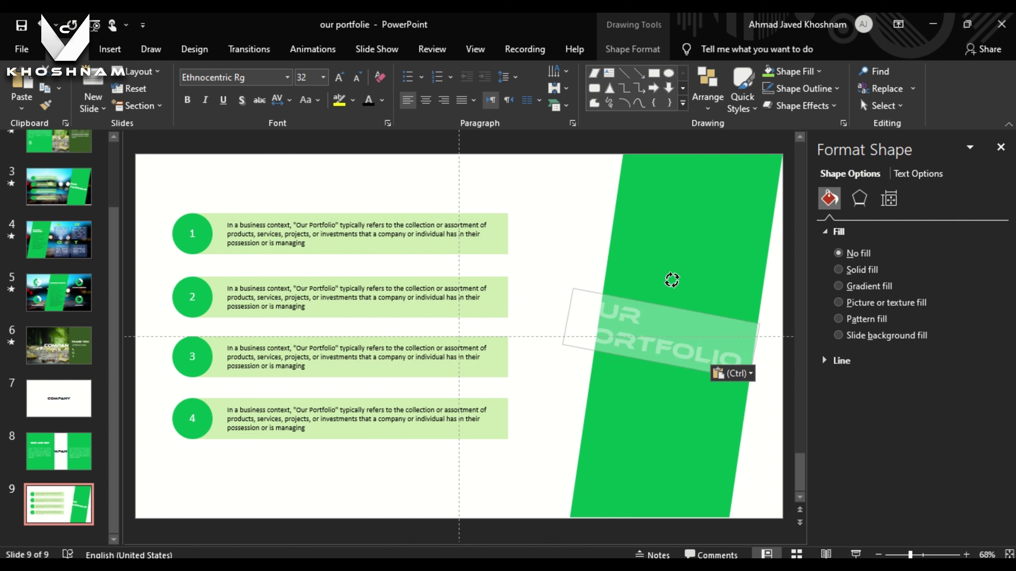
Reduce the pasted title to 28 pt and centre it on the green bar
{"action": "left_click", "coordinate": [356, 77]}
{"action": "left_click_drag", "start_coordinate": [610, 362], "coordinate": [620, 356]}
{"action": "left_click", "coordinate": [620, 357]}
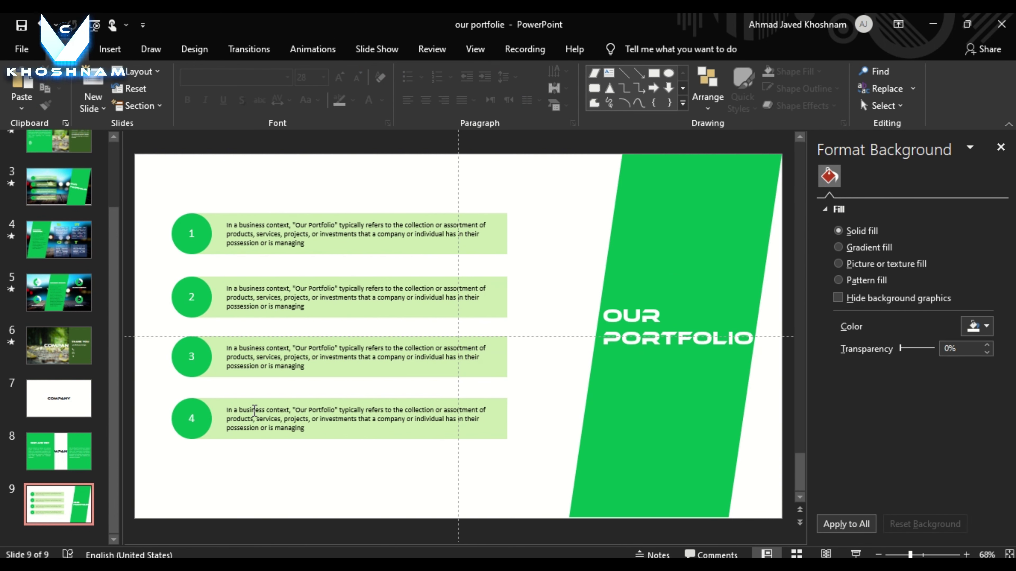
{"action": "right_click", "coordinate": [73, 516]}
Duplicate slide 9 as slide 10 and delete its numbered rows and OUR PORTFOLIO title
{"action": "left_click", "coordinate": [172, 353]}
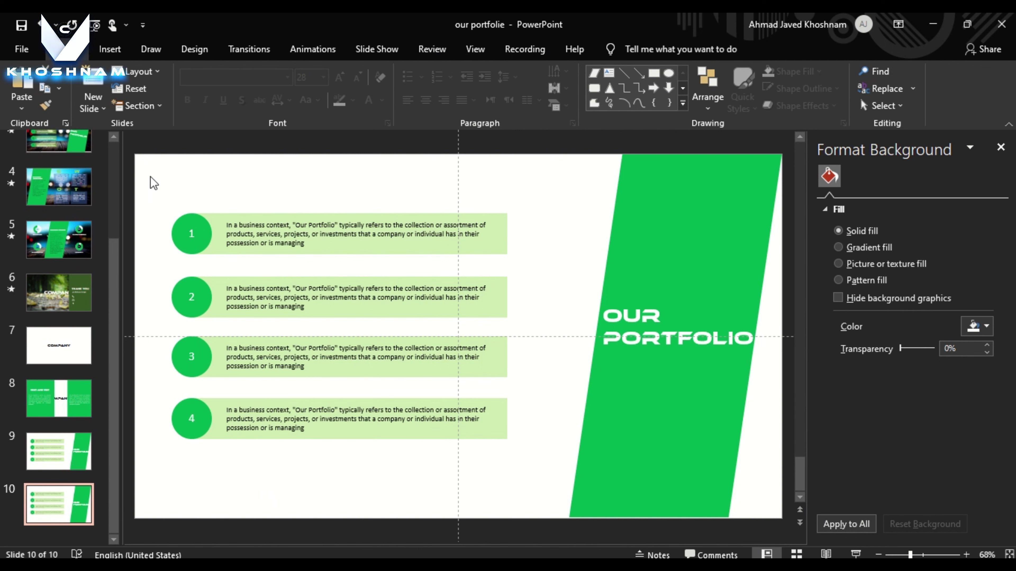
{"action": "left_click", "coordinate": [500, 428]}
{"action": "key", "text": "Delete"}
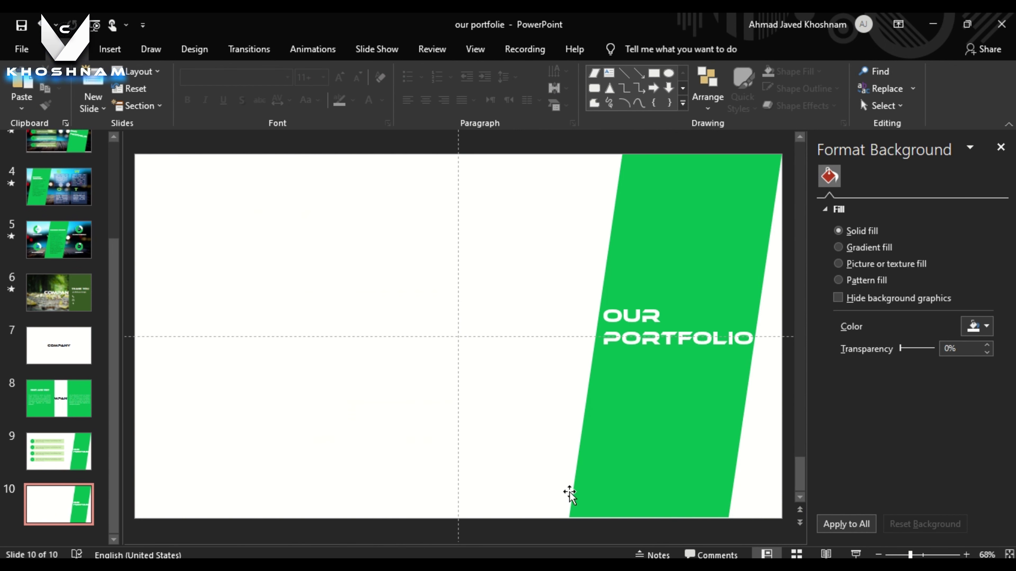
{"action": "left_click", "coordinate": [664, 358]}
{"action": "key", "text": "Delete"}
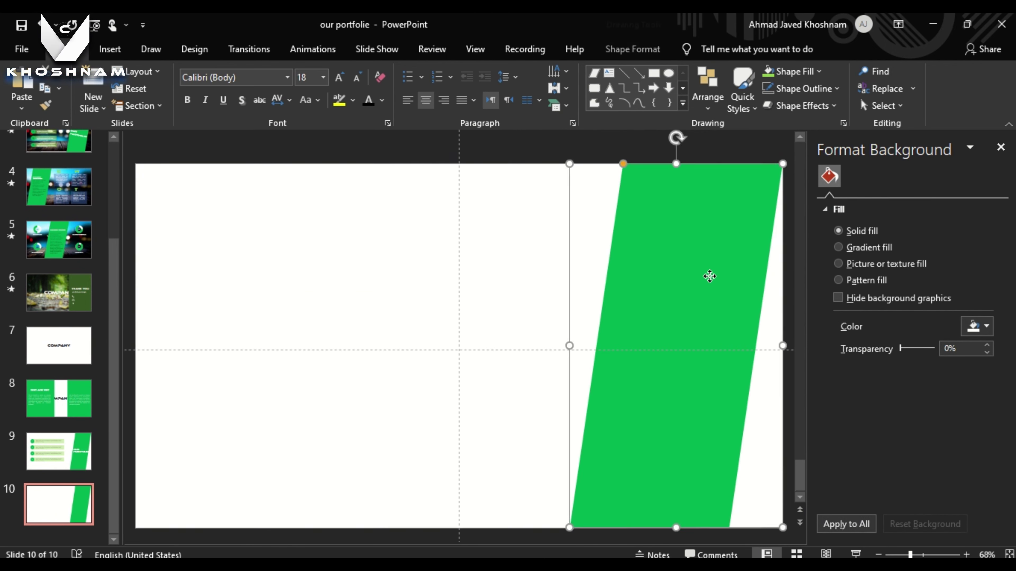
Move the green bar to slide 10's left edge, aligned with the top
{"action": "mouse_move", "coordinate": [710, 274]}
{"action": "left_mouse_down"}
{"action": "mouse_move", "coordinate": [268, 279]}
{"action": "mouse_move", "coordinate": [281, 284]}
{"action": "left_mouse_up"}
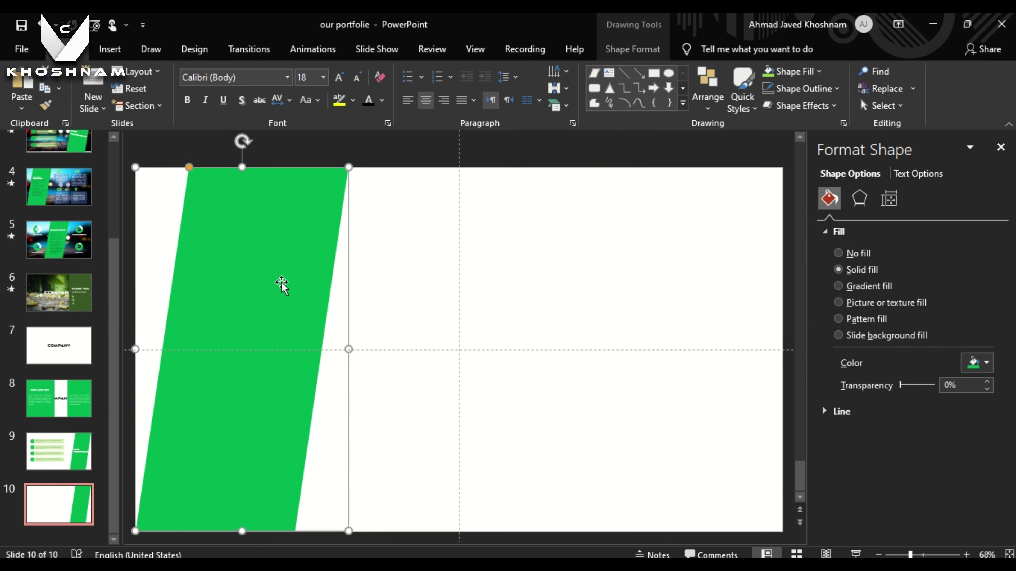
{"action": "left_click", "coordinate": [558, 310]}
{"action": "left_click", "coordinate": [268, 368]}
{"action": "key", "text": "Down"}
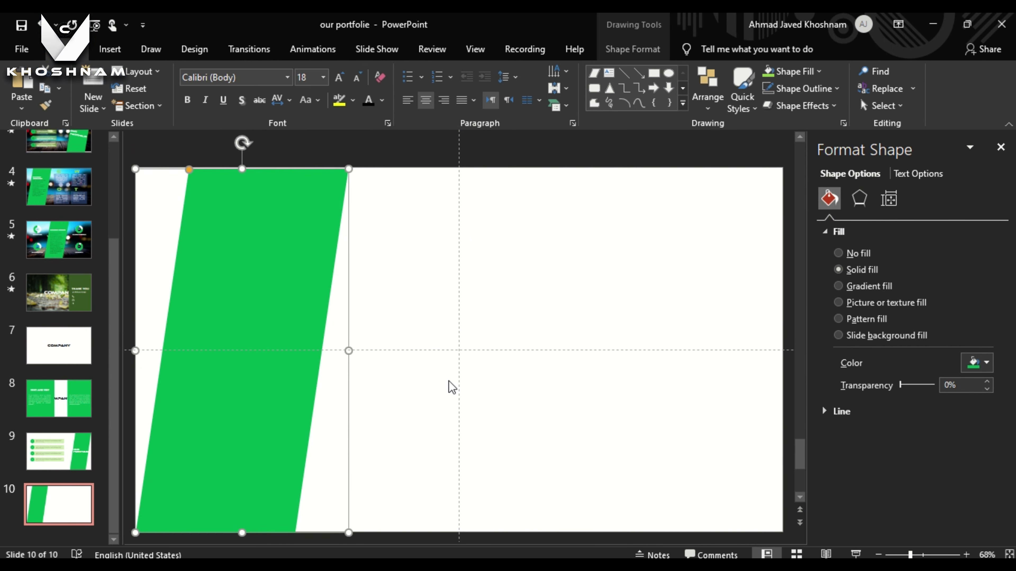
{"action": "left_click_drag", "start_coordinate": [278, 182], "coordinate": [254, 161]}
{"action": "left_click", "coordinate": [548, 370]}
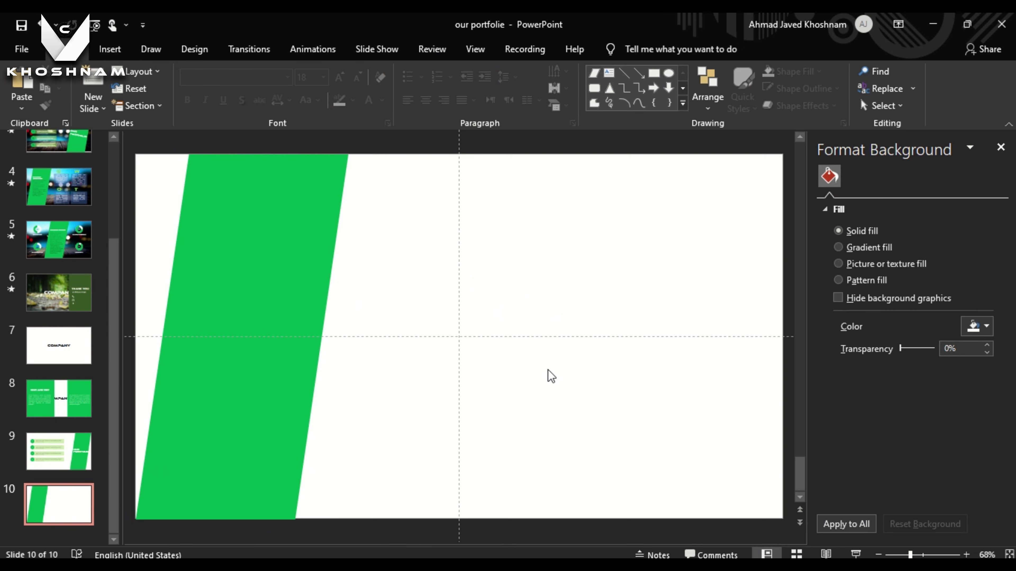
Copy slide 4's MARKET ANALYSIS title onto slide 10
{"action": "left_click", "coordinate": [58, 187]}
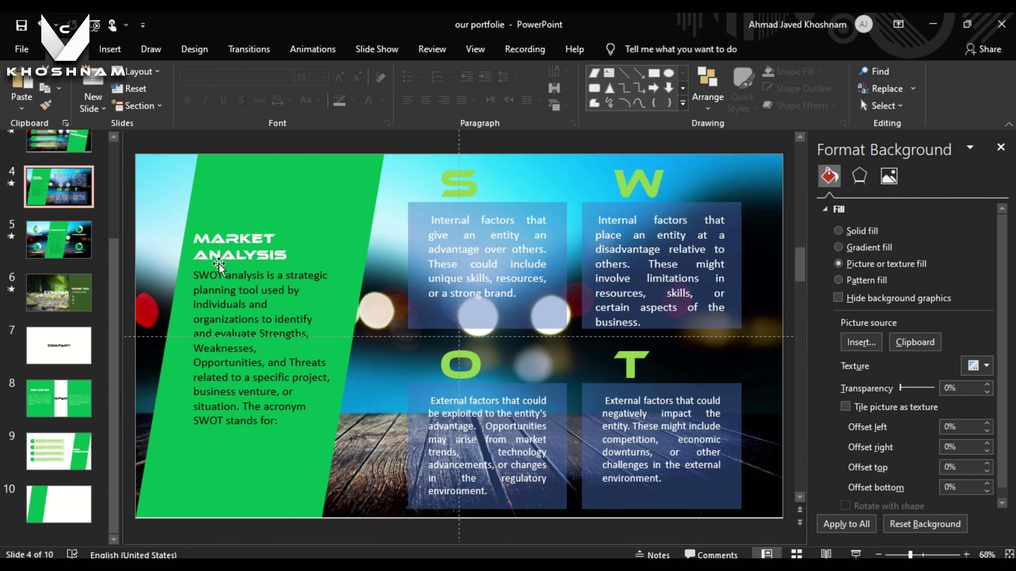
{"action": "left_click", "coordinate": [240, 252]}
{"action": "key", "text": "ctrl+c"}
{"action": "left_click", "coordinate": [59, 504]}
{"action": "key", "text": "ctrl+v"}
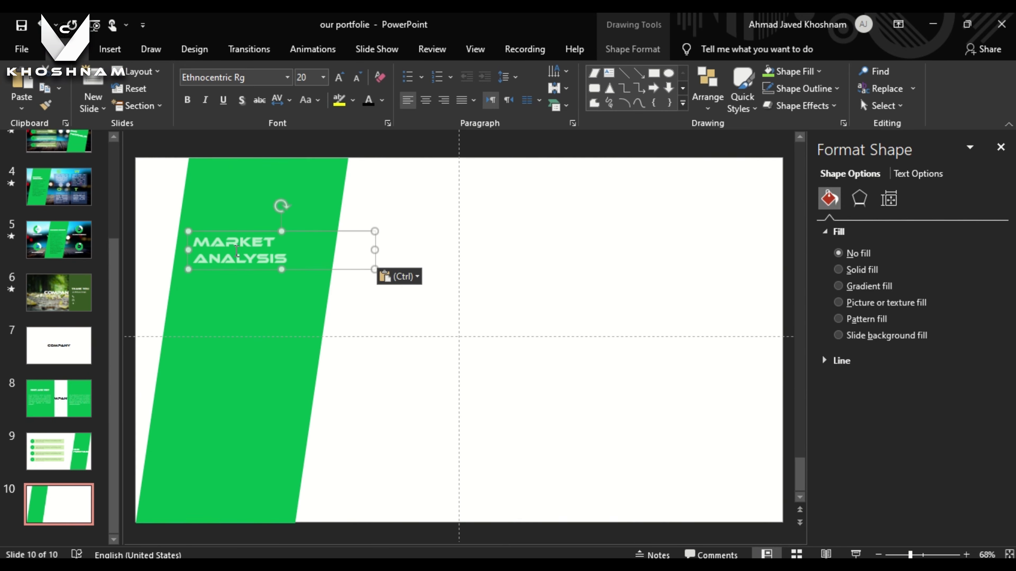
{"action": "left_click", "coordinate": [385, 357]}
Copy slide 4's SWOT paragraph onto slide 10's green band, with the title just above it
{"action": "left_click", "coordinate": [60, 200]}
{"action": "left_click", "coordinate": [280, 447]}
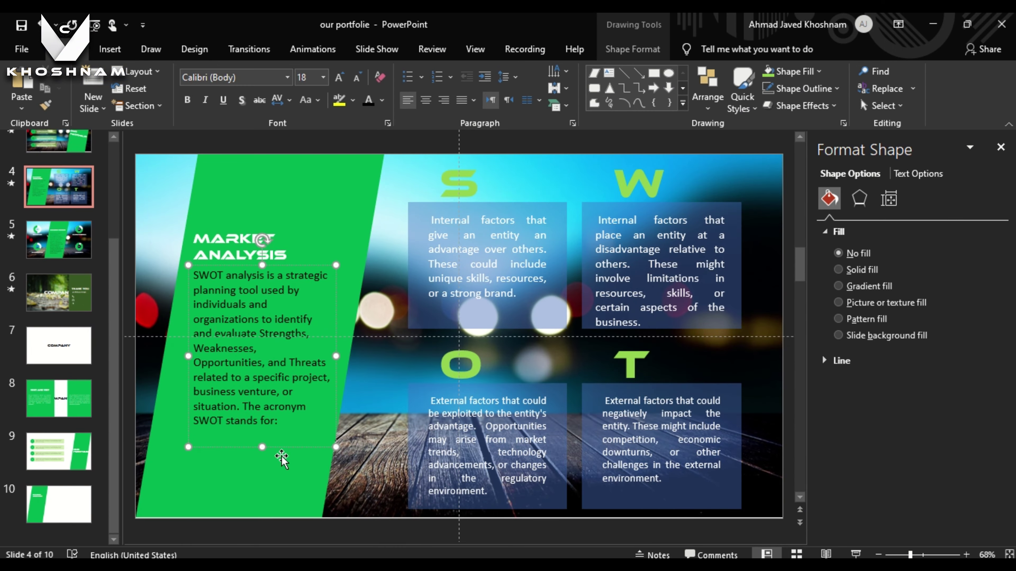
{"action": "key", "text": "ctrl+c"}
{"action": "left_click", "coordinate": [59, 504]}
{"action": "key", "text": "ctrl+v"}
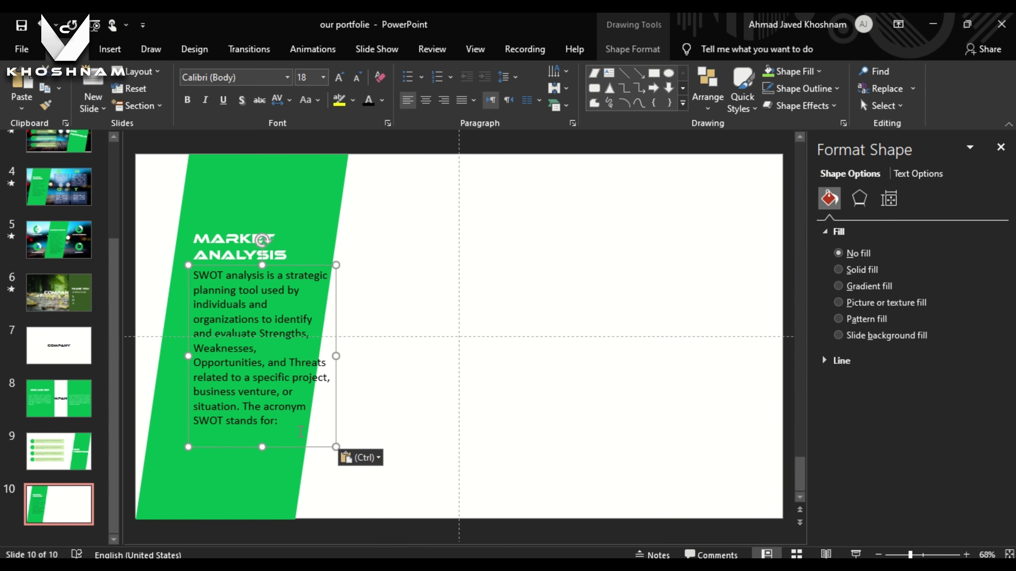
{"action": "left_click_drag", "start_coordinate": [301, 448], "coordinate": [282, 465]}
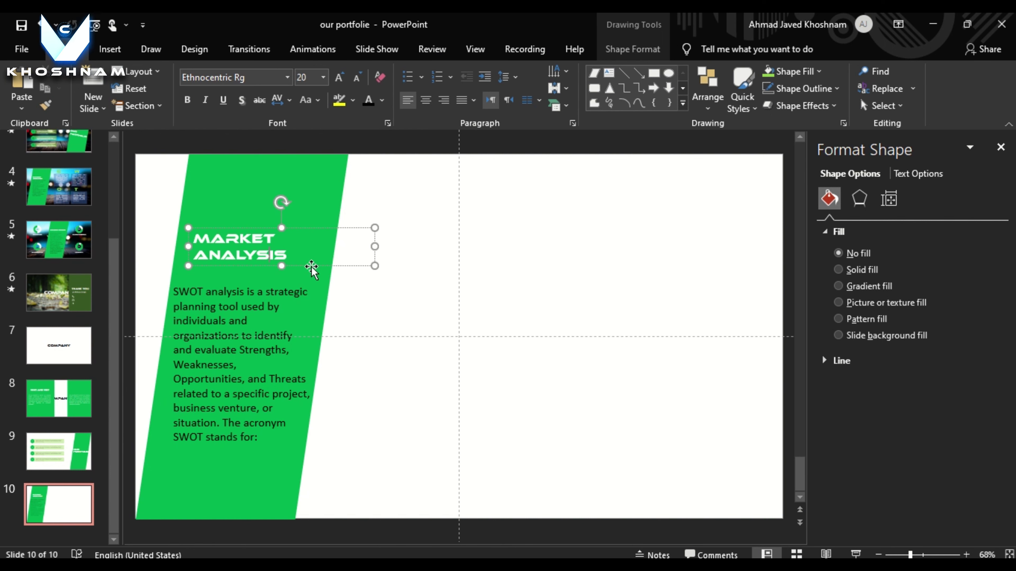
{"action": "left_click_drag", "start_coordinate": [313, 267], "coordinate": [307, 279]}
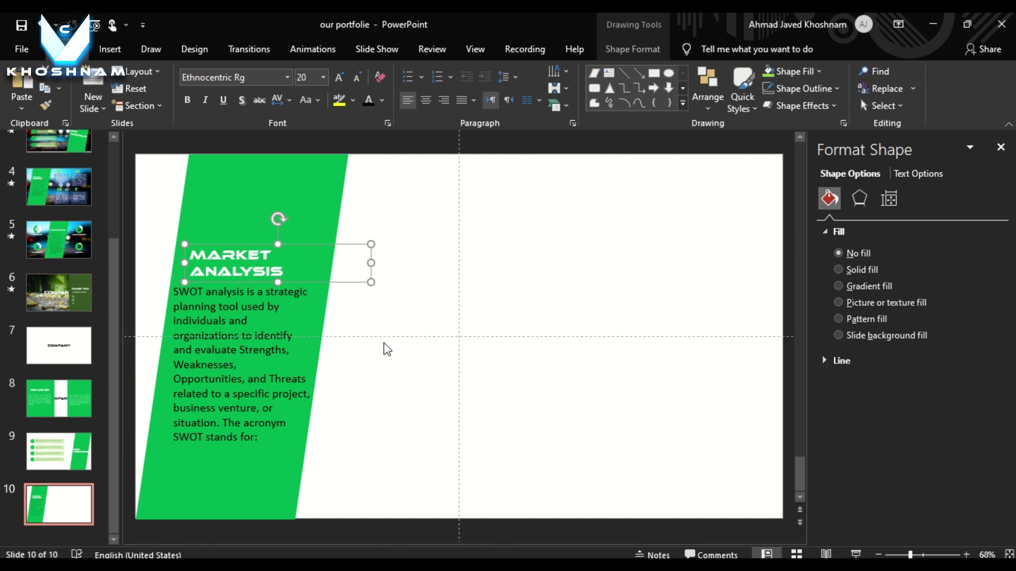
{"action": "key", "text": "Left"}
{"action": "key", "text": "Left"}
{"action": "left_click", "coordinate": [639, 320]}
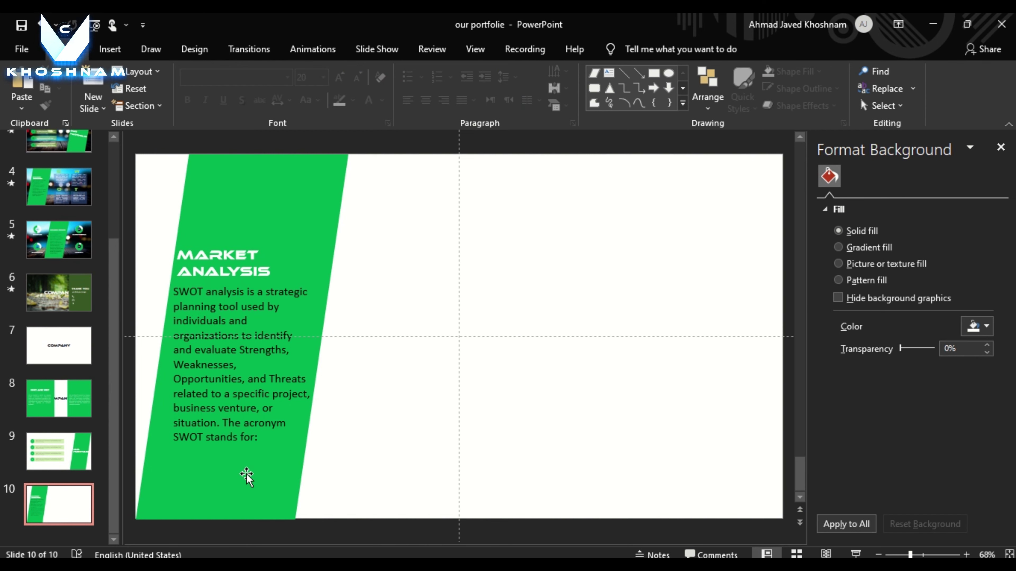
{"action": "left_click", "coordinate": [476, 49]}
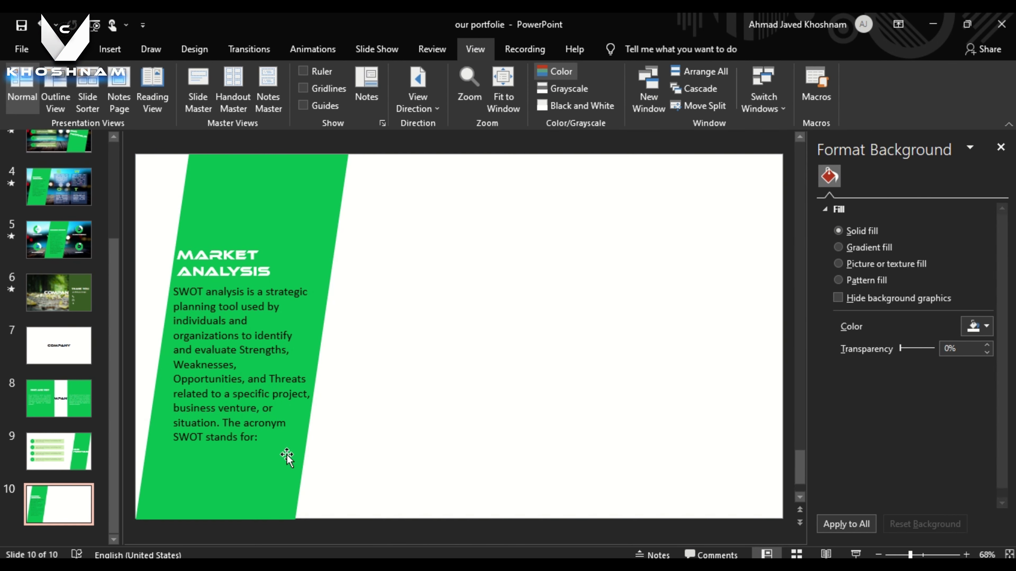
Add a large letter S in Ethnocentric Rg near the top of slide 10
{"action": "left_click", "coordinate": [110, 49]}
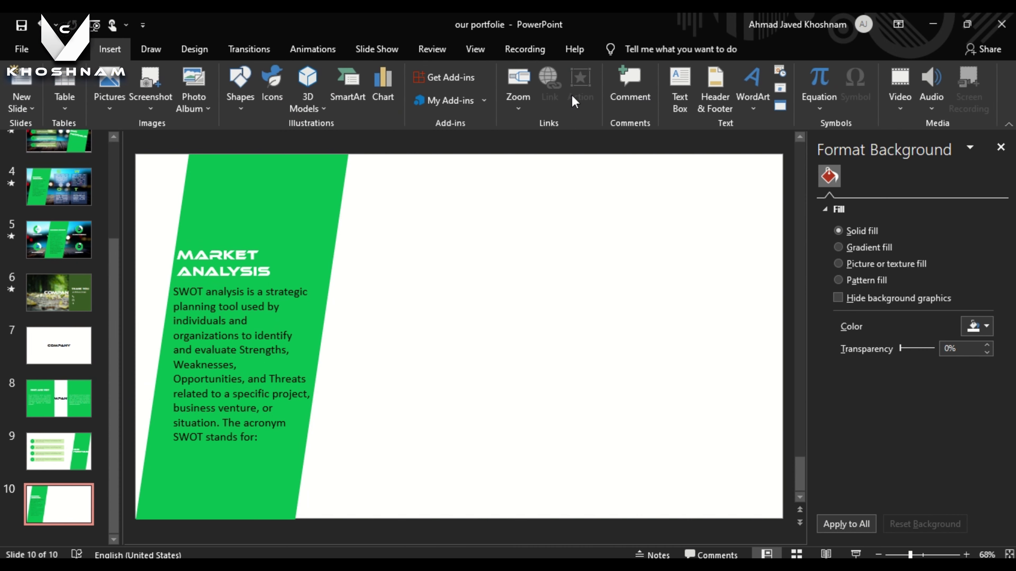
{"action": "left_click", "coordinate": [630, 85]}
{"action": "left_click", "coordinate": [679, 88]}
{"action": "left_click", "coordinate": [1000, 147]}
{"action": "left_click_drag", "start_coordinate": [434, 312], "coordinate": [483, 361]}
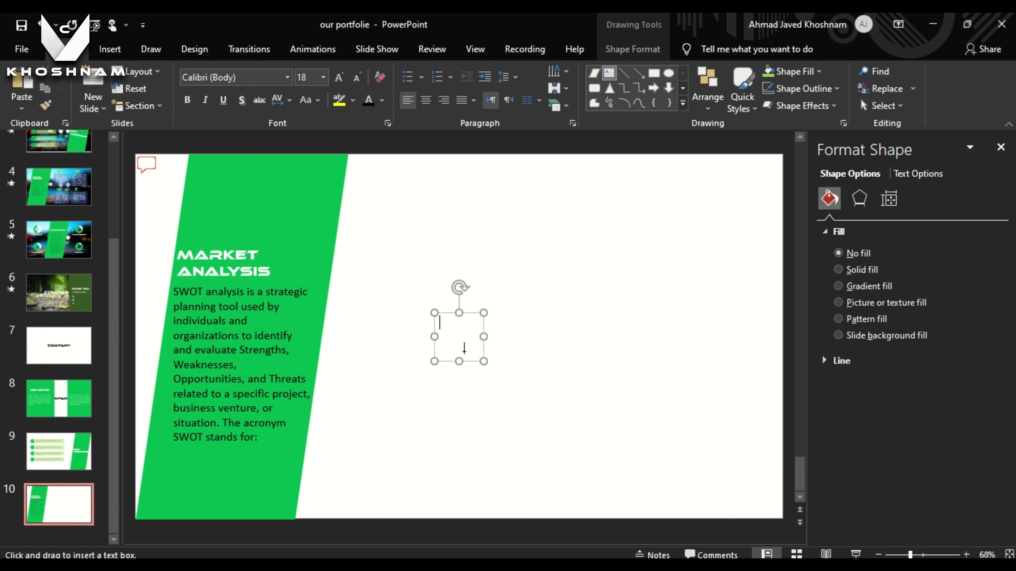
{"action": "type", "text": "s"}
{"action": "key", "text": "Escape"}
{"action": "left_click", "coordinate": [287, 77]}
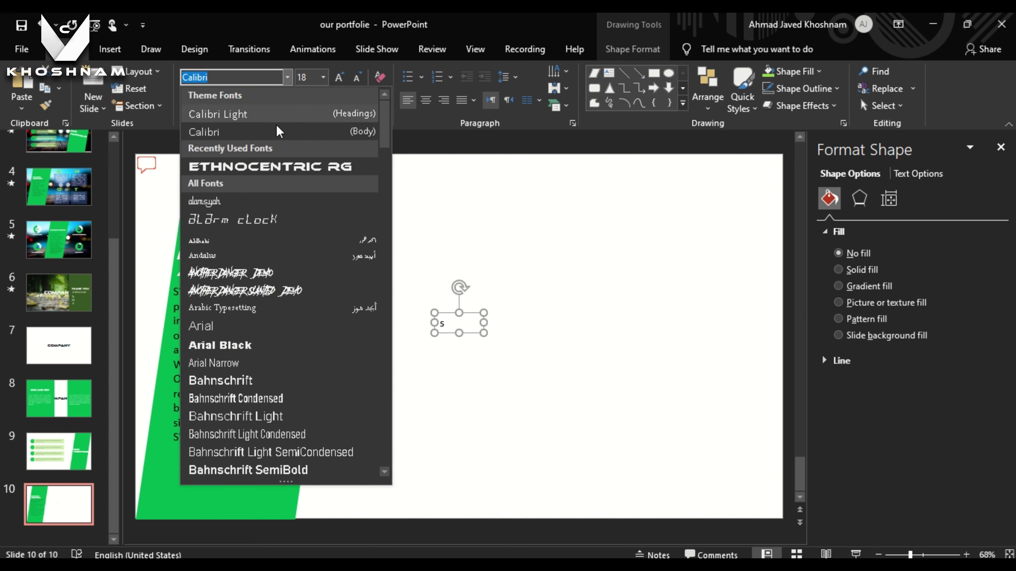
{"action": "left_click", "coordinate": [280, 127]}
{"action": "left_click", "coordinate": [338, 77]}
{"action": "left_click", "coordinate": [338, 77]}
{"action": "left_click", "coordinate": [338, 77]}
{"action": "left_click", "coordinate": [337, 77]}
{"action": "left_click", "coordinate": [338, 77]}
{"action": "left_click", "coordinate": [338, 77]}
{"action": "left_click", "coordinate": [337, 77]}
{"action": "left_click", "coordinate": [338, 77]}
{"action": "left_click", "coordinate": [338, 76]}
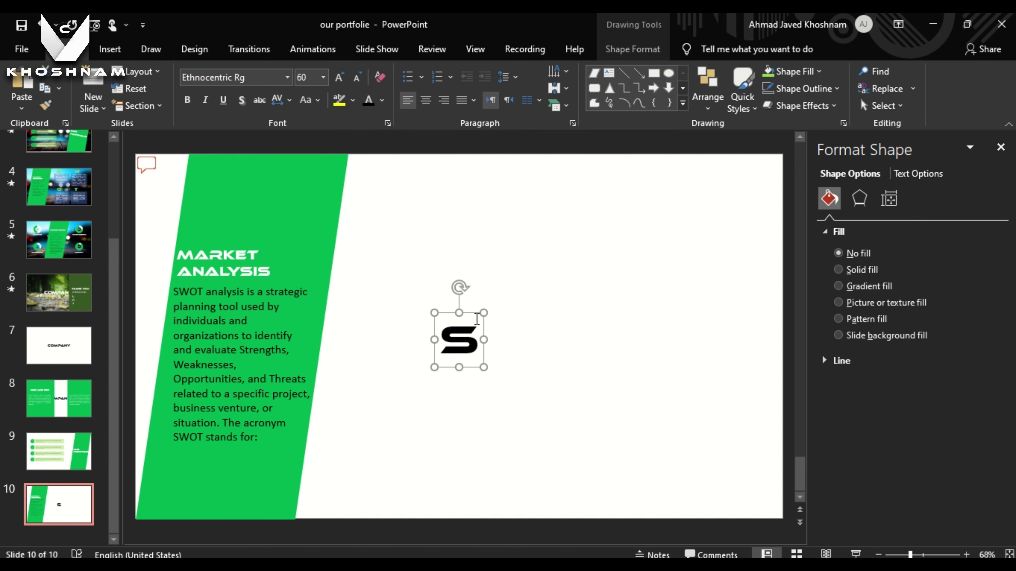
{"action": "left_click_drag", "start_coordinate": [413, 196], "coordinate": [417, 197]}
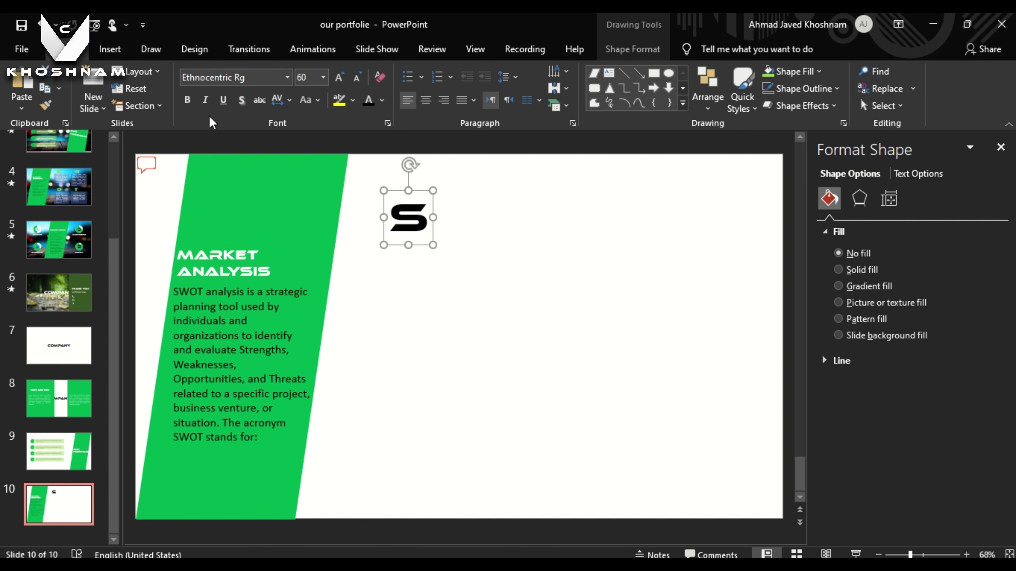
{"action": "left_click", "coordinate": [432, 288]}
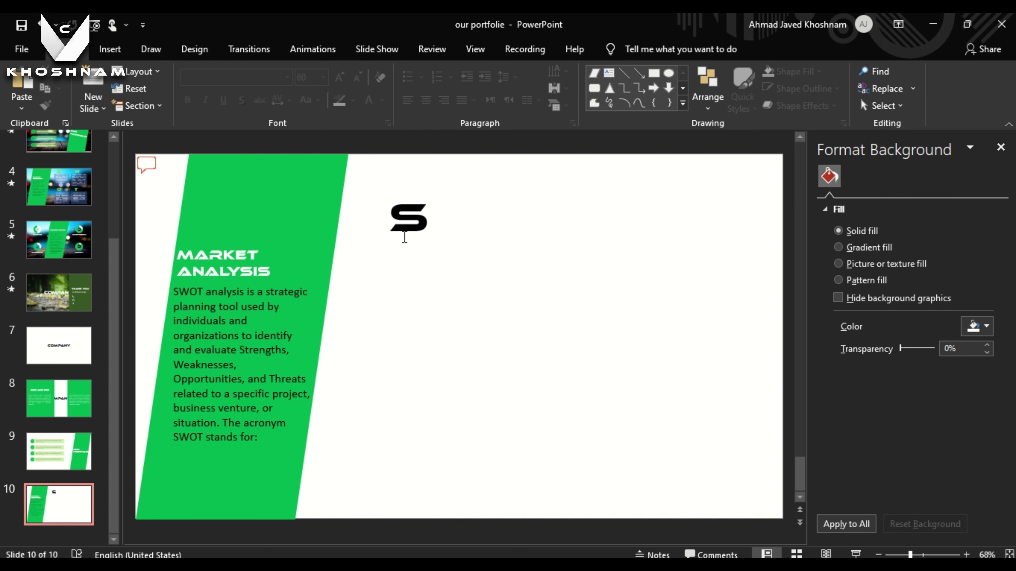
Copy slide 4's Strengths paragraph under the S, narrowed to three lines
{"action": "left_click", "coordinate": [110, 49]}
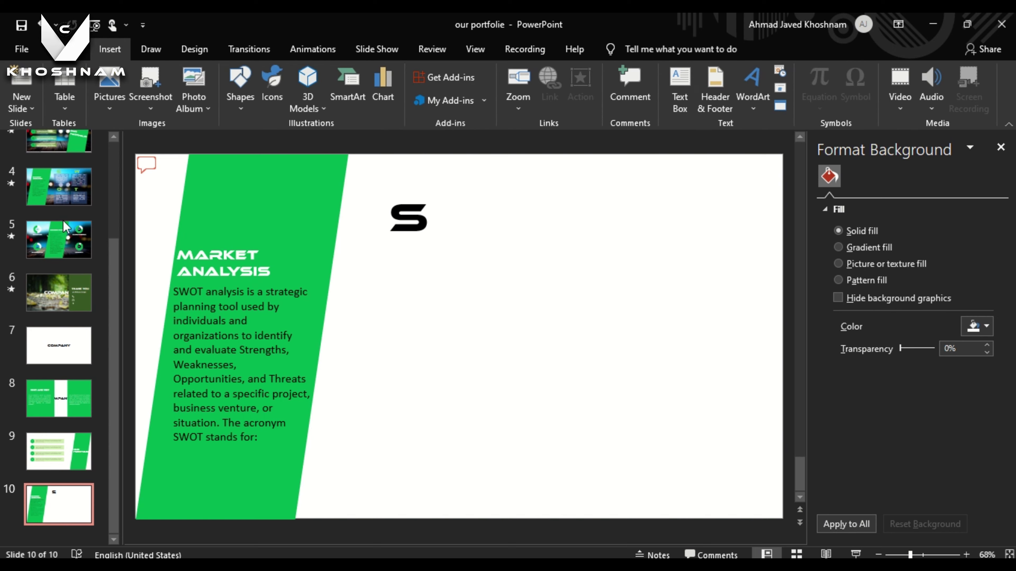
{"action": "left_click", "coordinate": [61, 186]}
{"action": "left_click_drag", "start_coordinate": [519, 296], "coordinate": [409, 218]}
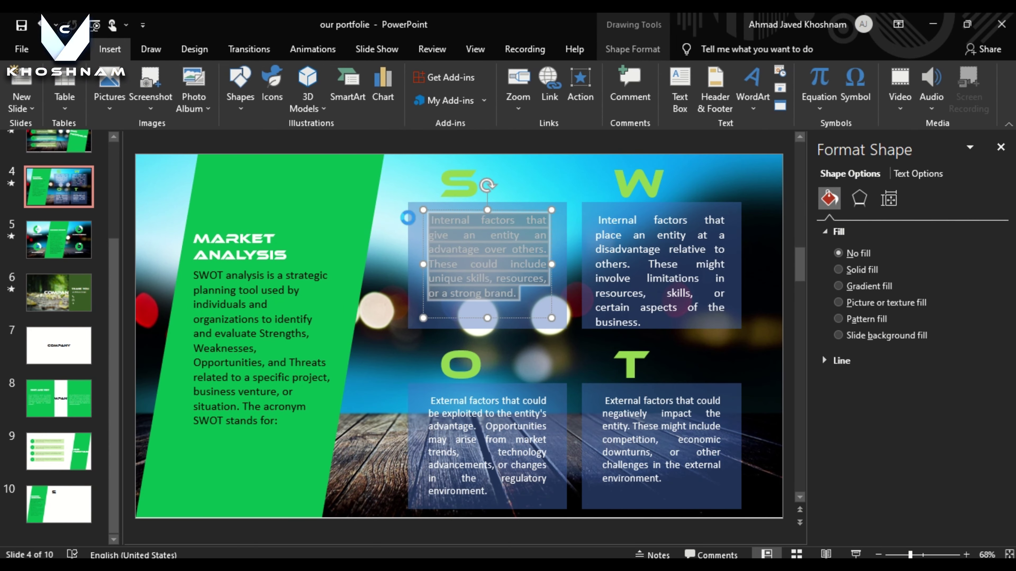
{"action": "key", "text": "ctrl+c"}
{"action": "left_click", "coordinate": [58, 505]}
{"action": "key", "text": "ctrl+v"}
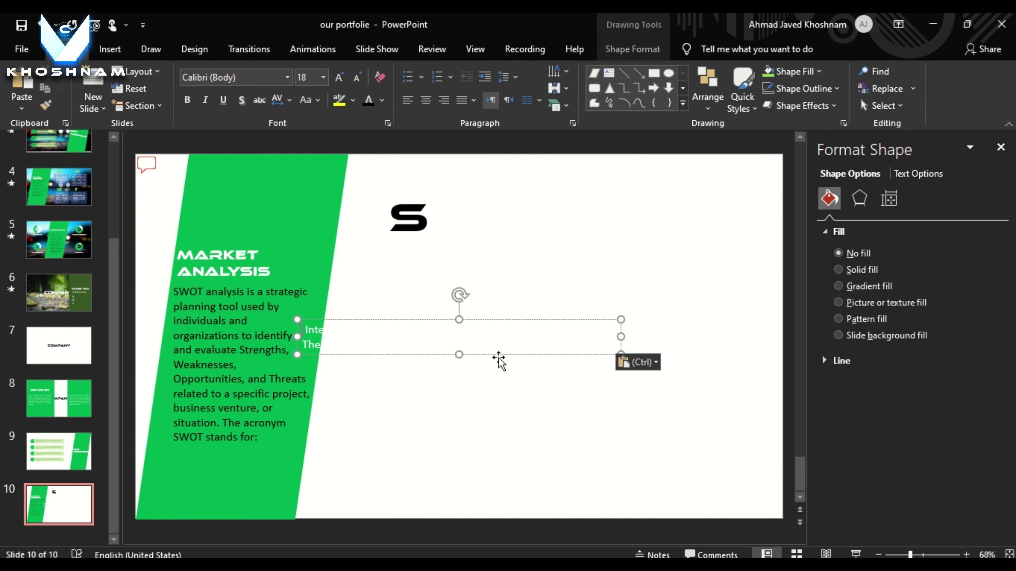
{"action": "left_click_drag", "start_coordinate": [499, 360], "coordinate": [665, 236]}
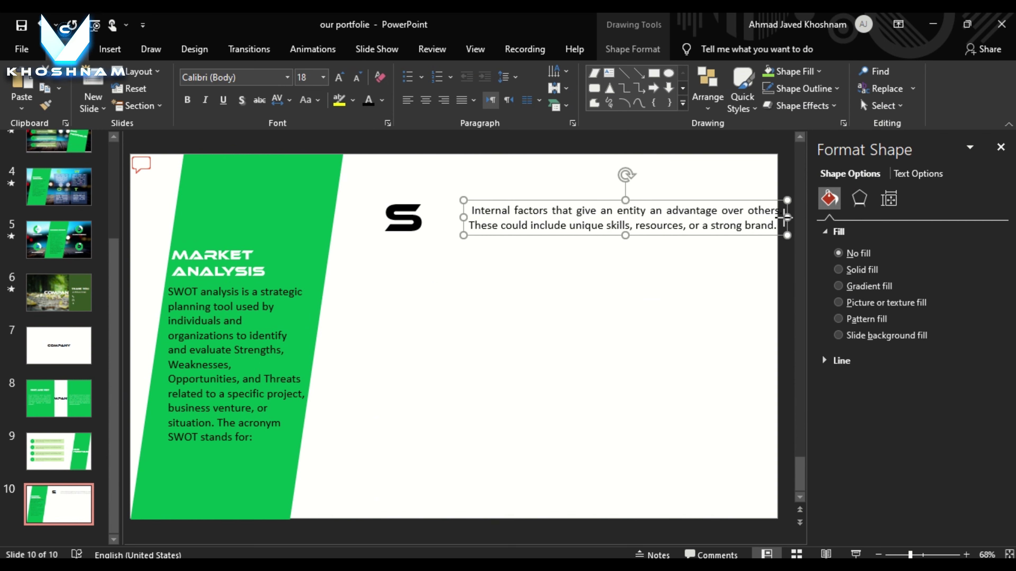
{"action": "left_click_drag", "start_coordinate": [786, 217], "coordinate": [766, 218]}
{"action": "mouse_move", "coordinate": [640, 250]}
{"action": "left_mouse_down"}
{"action": "mouse_move", "coordinate": [602, 245]}
{"action": "mouse_move", "coordinate": [556, 278]}
{"action": "left_mouse_up"}
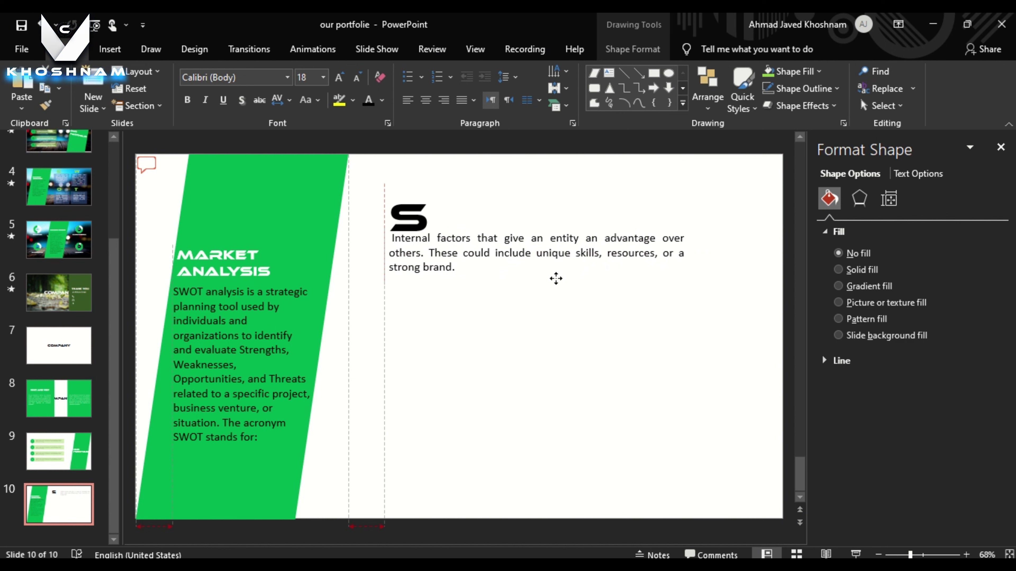
{"action": "left_click", "coordinate": [582, 297]}
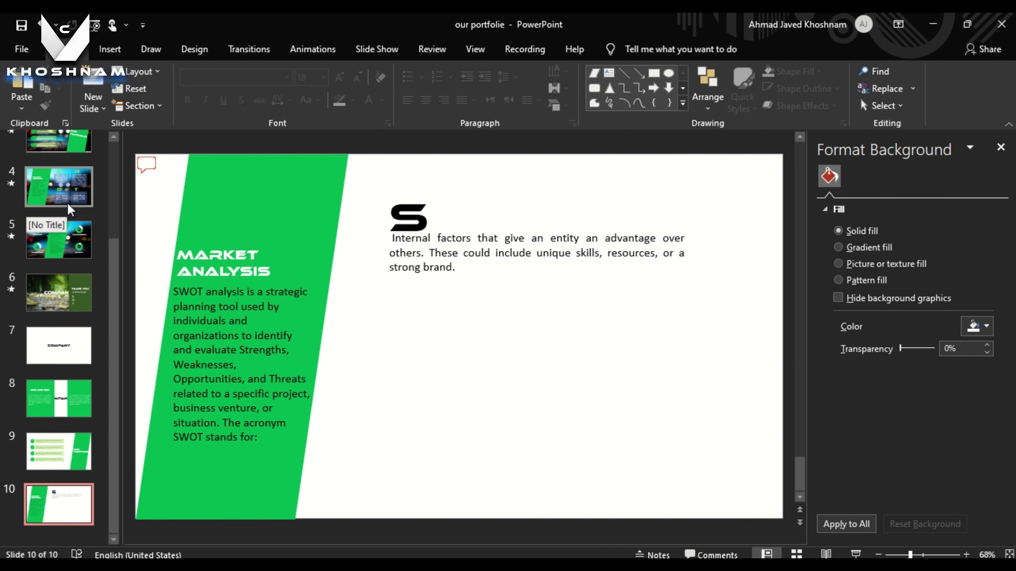
Select the Weaknesses paragraph text on slide 4
{"action": "left_click", "coordinate": [59, 186]}
{"action": "left_click", "coordinate": [660, 276]}
{"action": "left_click_drag", "start_coordinate": [598, 220], "coordinate": [642, 322]}
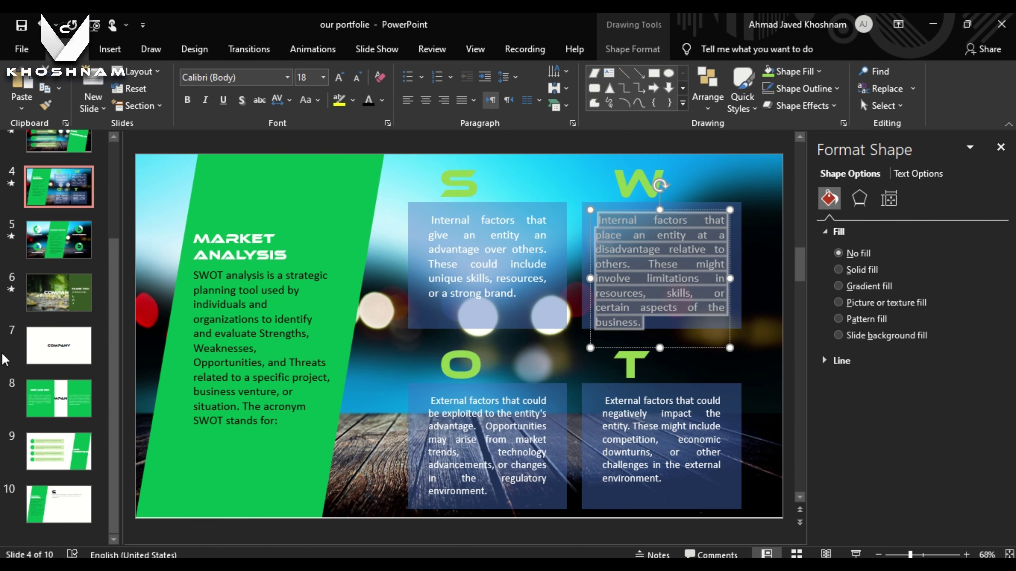
Duplicate the S below the Strengths paragraph and change the copy to W
{"action": "left_click", "coordinate": [59, 504]}
{"action": "left_click", "coordinate": [426, 219]}
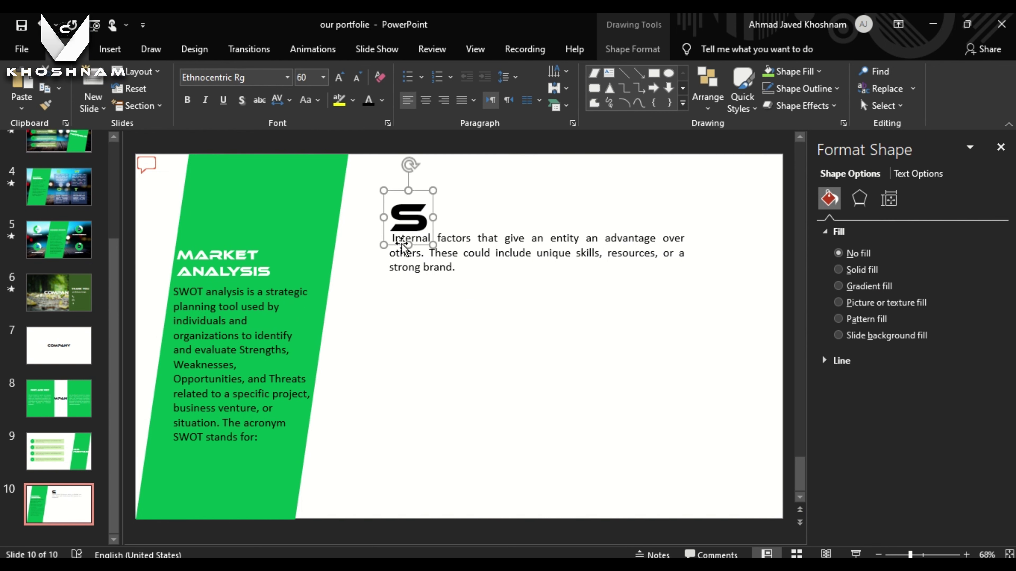
{"action": "left_click_drag", "start_coordinate": [401, 243], "coordinate": [404, 330]}
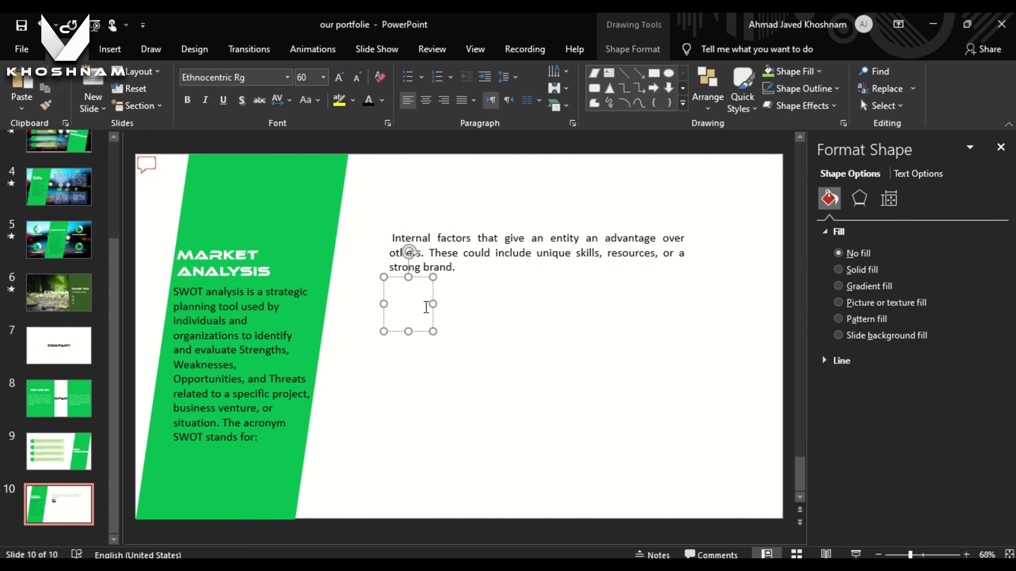
{"action": "type", "text": "W"}
{"action": "left_click", "coordinate": [379, 333]}
{"action": "key", "text": "ctrl+z"}
{"action": "type", "text": "S"}
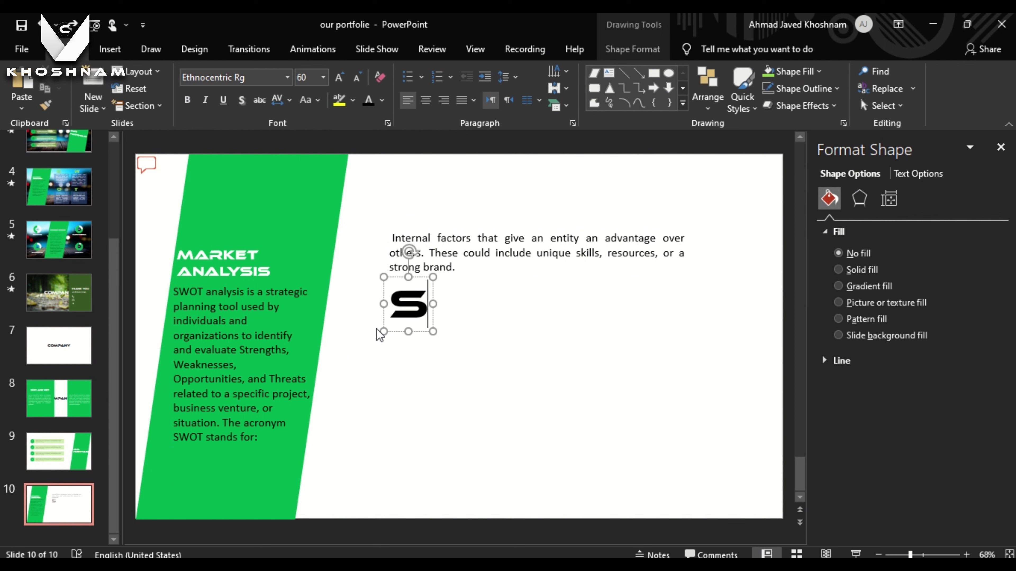
{"action": "key", "text": "ctrl+z"}
{"action": "left_click_drag", "start_coordinate": [425, 245], "coordinate": [425, 331]}
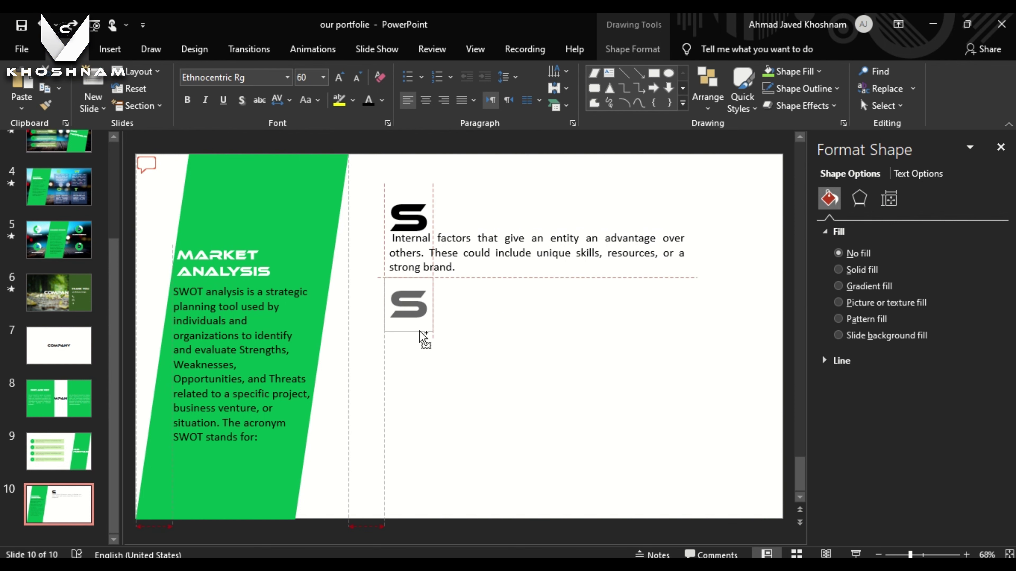
{"action": "type", "text": "W"}
{"action": "left_click", "coordinate": [448, 370]}
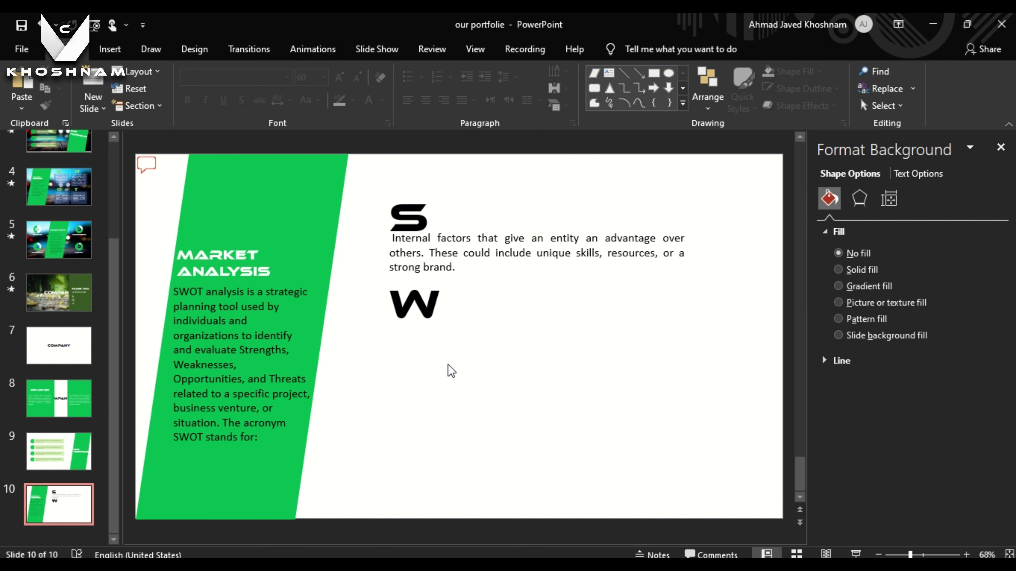
Copy slide 4's Weaknesses paragraph and place it under the W on slide 10
{"action": "left_click", "coordinate": [86, 196]}
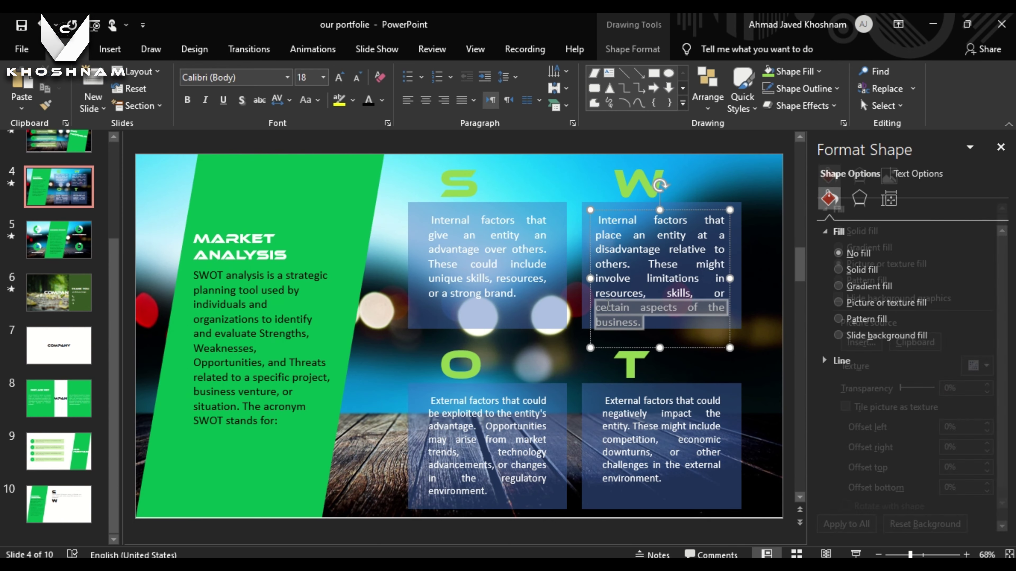
{"action": "left_click_drag", "start_coordinate": [642, 323], "coordinate": [594, 223]}
{"action": "key", "text": "ctrl+c"}
{"action": "left_click", "coordinate": [59, 504]}
{"action": "left_click", "coordinate": [451, 410]}
{"action": "key", "text": "ctrl+v"}
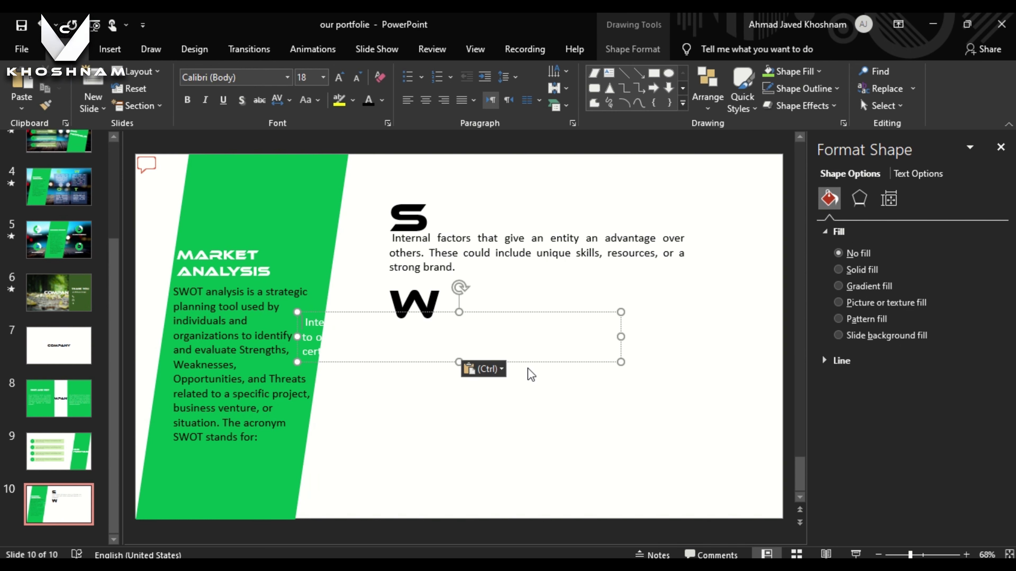
{"action": "key", "text": "ctrl+v"}
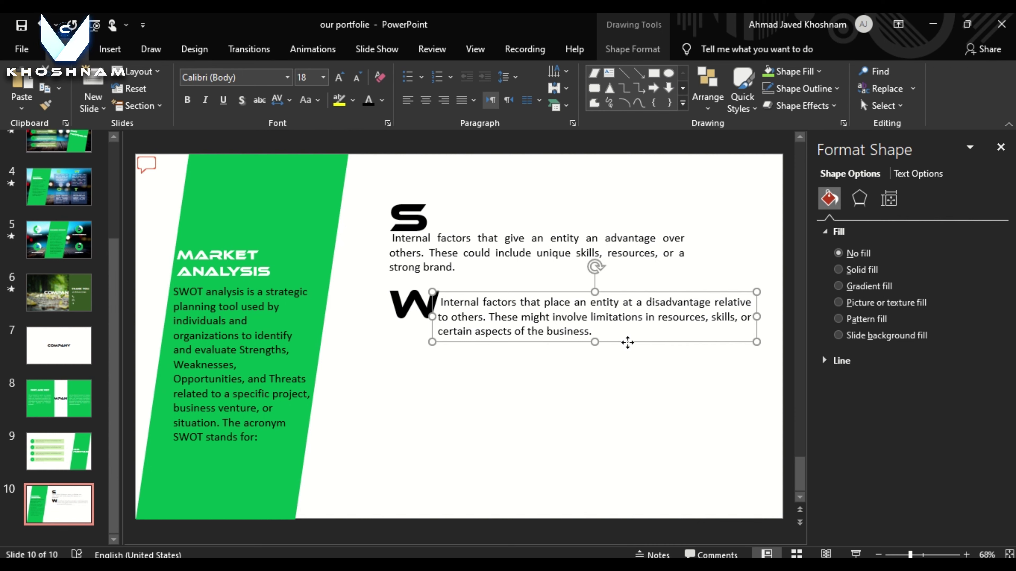
{"action": "left_click_drag", "start_coordinate": [627, 343], "coordinate": [578, 367]}
Left-align the Weaknesses paragraph and remove its leading space to match the S section
{"action": "left_click", "coordinate": [406, 103]}
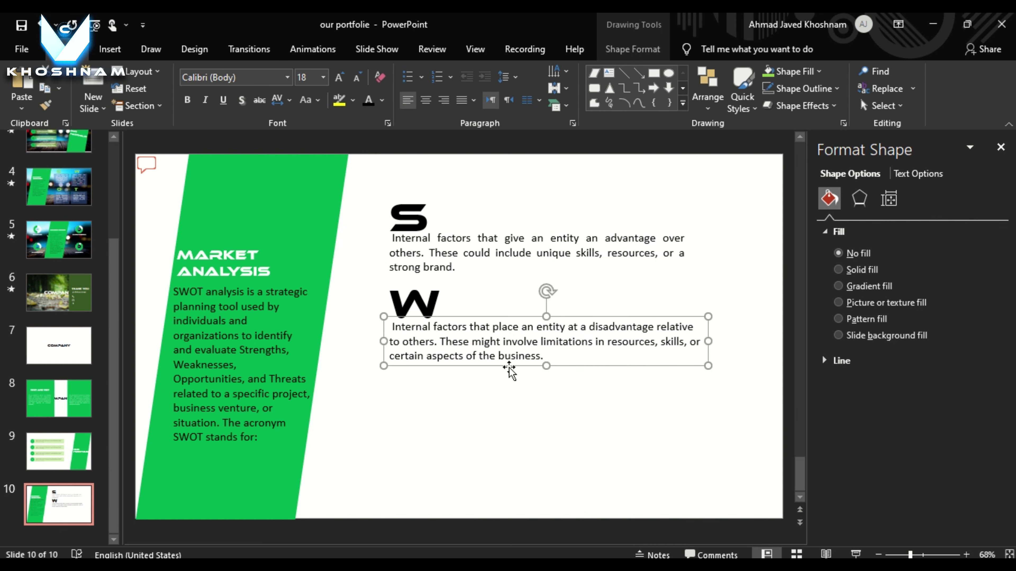
{"action": "key", "text": "BackSpace"}
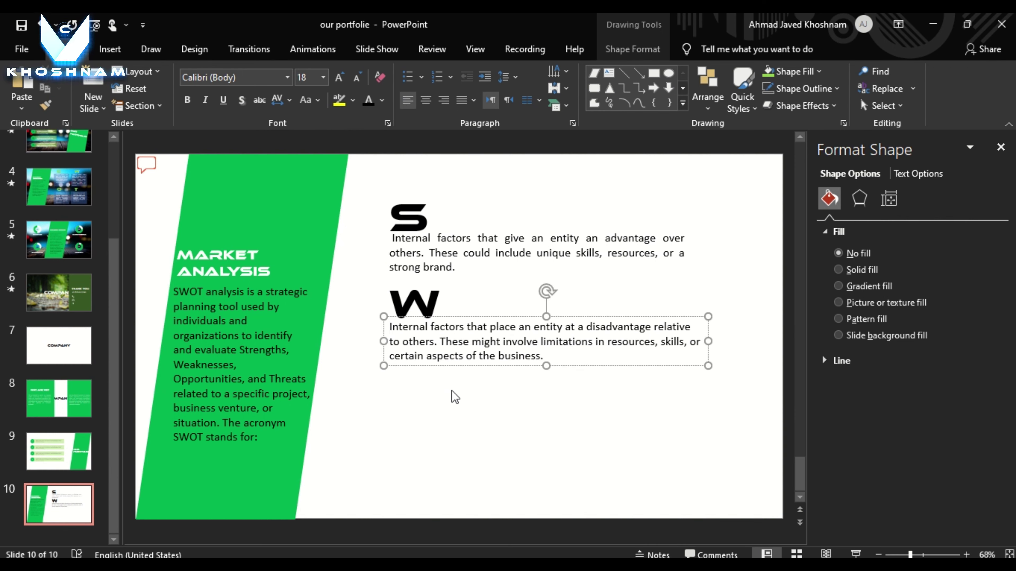
{"action": "key", "text": "ctrl+z"}
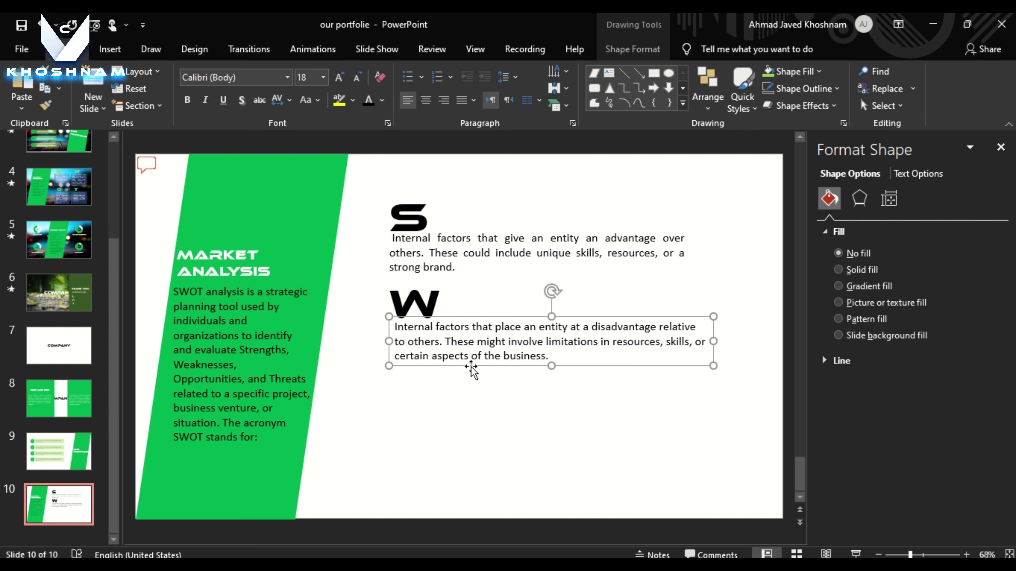
{"action": "left_click", "coordinate": [581, 402]}
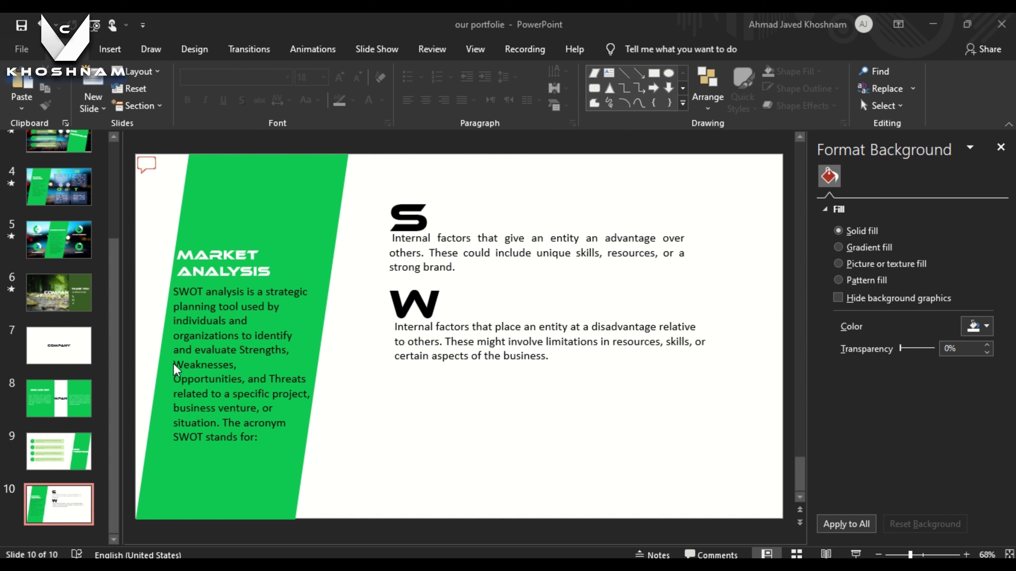
{"action": "left_click", "coordinate": [408, 300]}
Duplicate the W heading below the Weaknesses paragraph and change it to O
{"action": "left_click", "coordinate": [385, 324]}
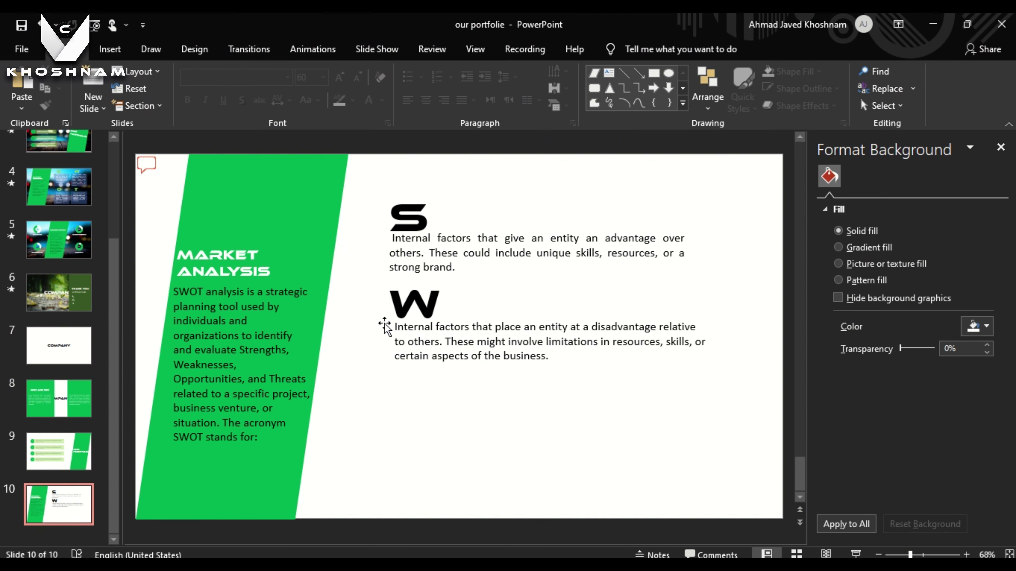
{"action": "left_click", "coordinate": [403, 327]}
{"action": "left_click", "coordinate": [398, 286]}
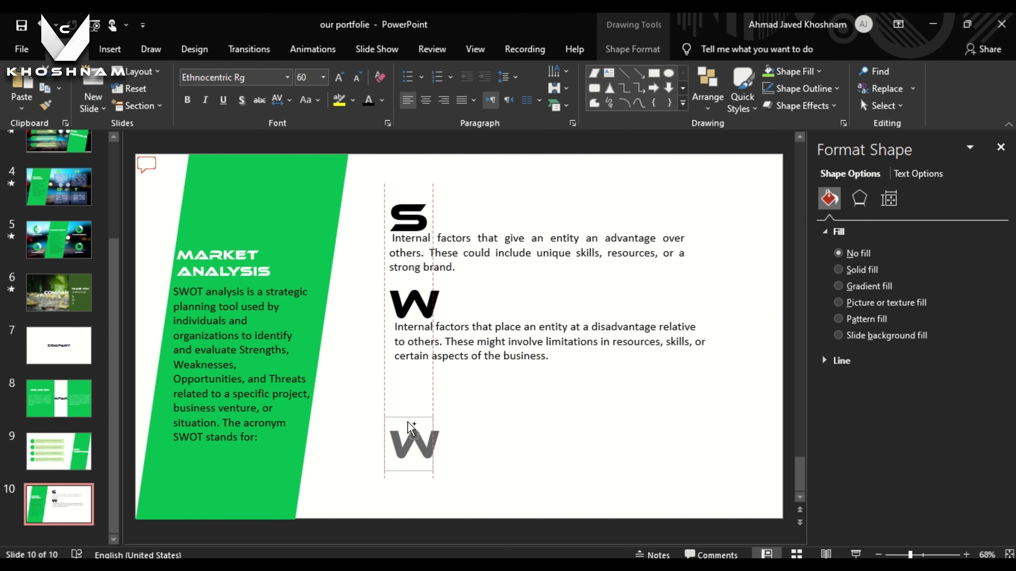
{"action": "left_click_drag", "start_coordinate": [399, 286], "coordinate": [399, 387]}
{"action": "left_click", "coordinate": [465, 411]}
{"action": "left_click", "coordinate": [435, 404]}
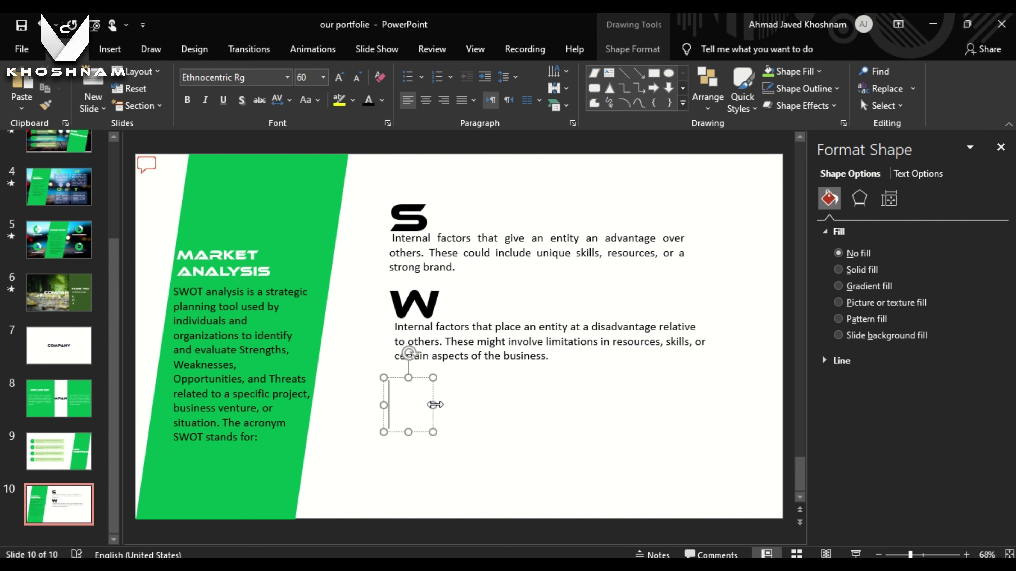
{"action": "type", "text": "O"}
{"action": "left_click", "coordinate": [449, 414]}
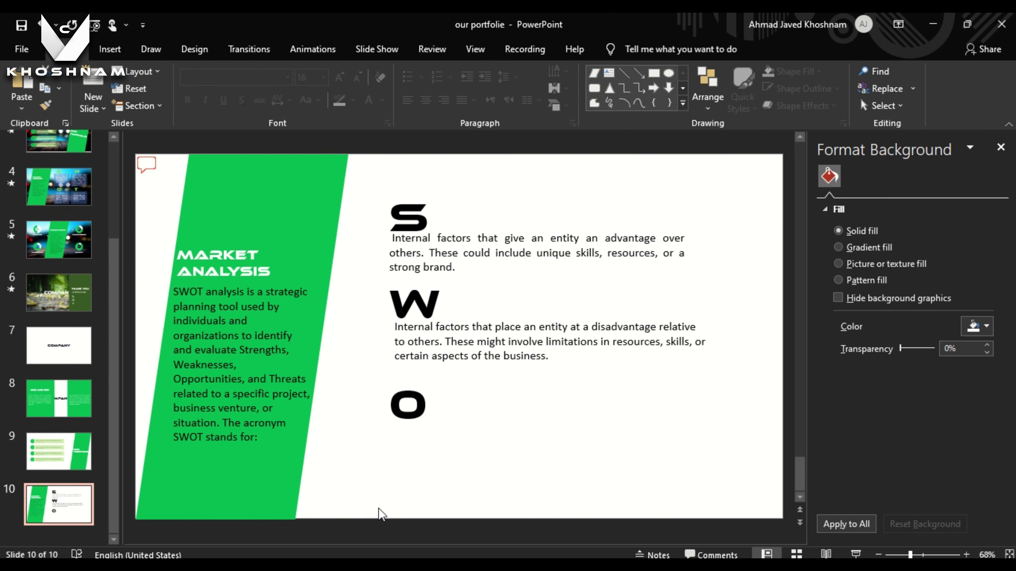
Paste the opportunities paragraph under the O, then select the S, W and O boxes together
{"action": "key", "text": "ctrl+v"}
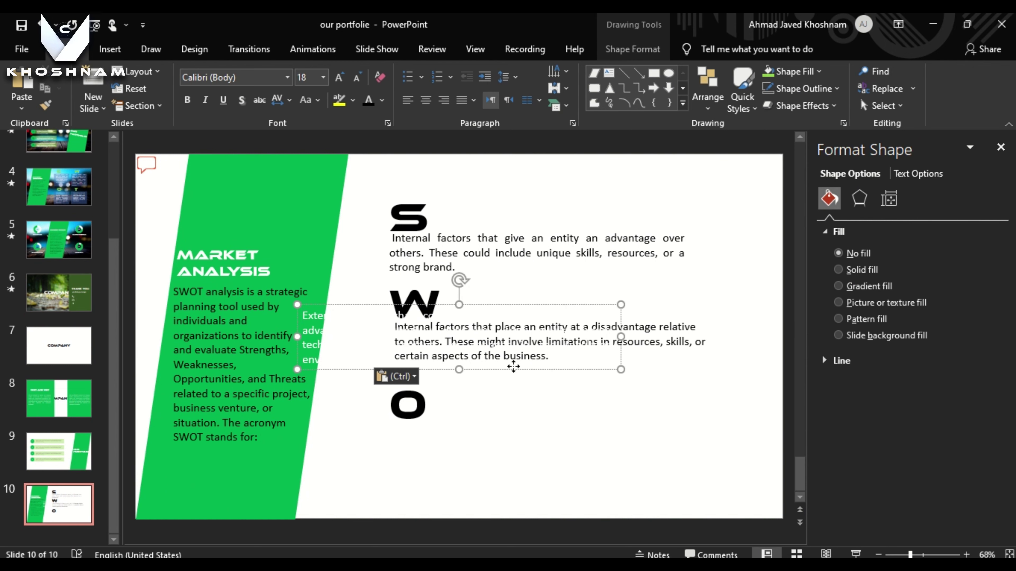
{"action": "left_click_drag", "start_coordinate": [513, 366], "coordinate": [573, 479]}
{"action": "left_click", "coordinate": [386, 188]}
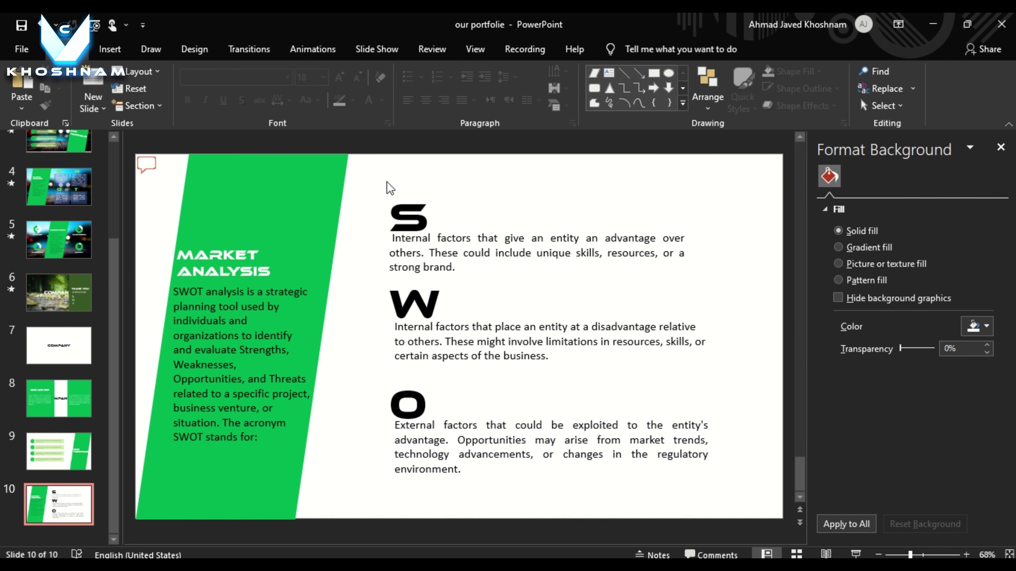
{"action": "left_click_drag", "start_coordinate": [361, 170], "coordinate": [759, 513]}
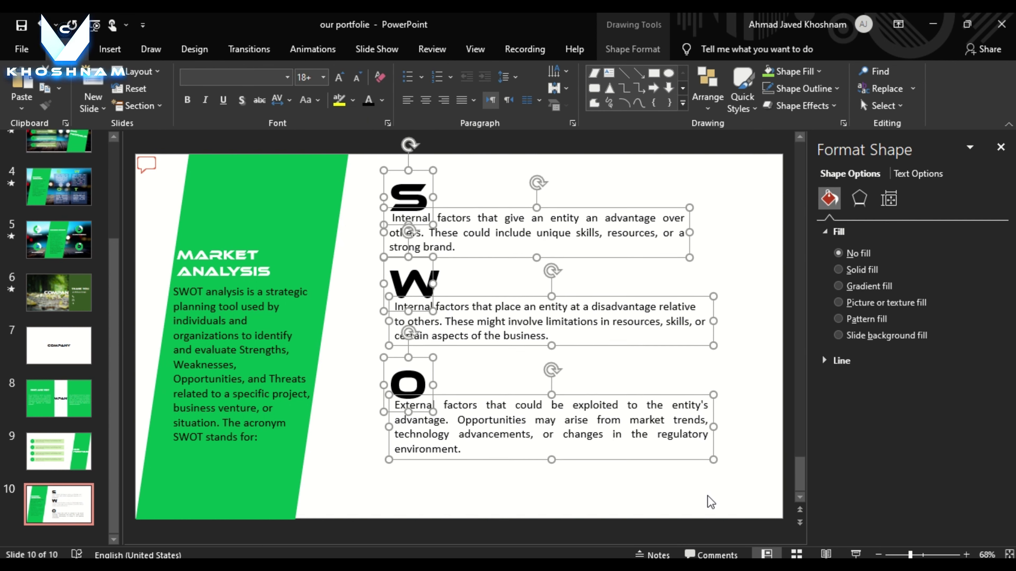
Duplicate the O heading below the O section on slide 10 as the new T heading
{"action": "left_click", "coordinate": [656, 501]}
{"action": "left_click", "coordinate": [77, 203]}
{"action": "left_click", "coordinate": [58, 504]}
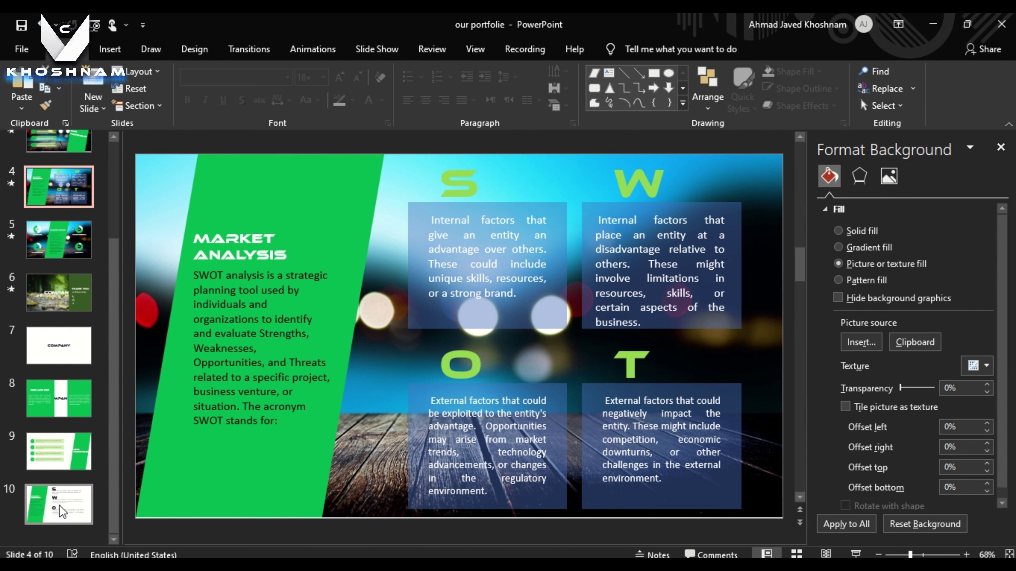
{"action": "left_click", "coordinate": [416, 348]}
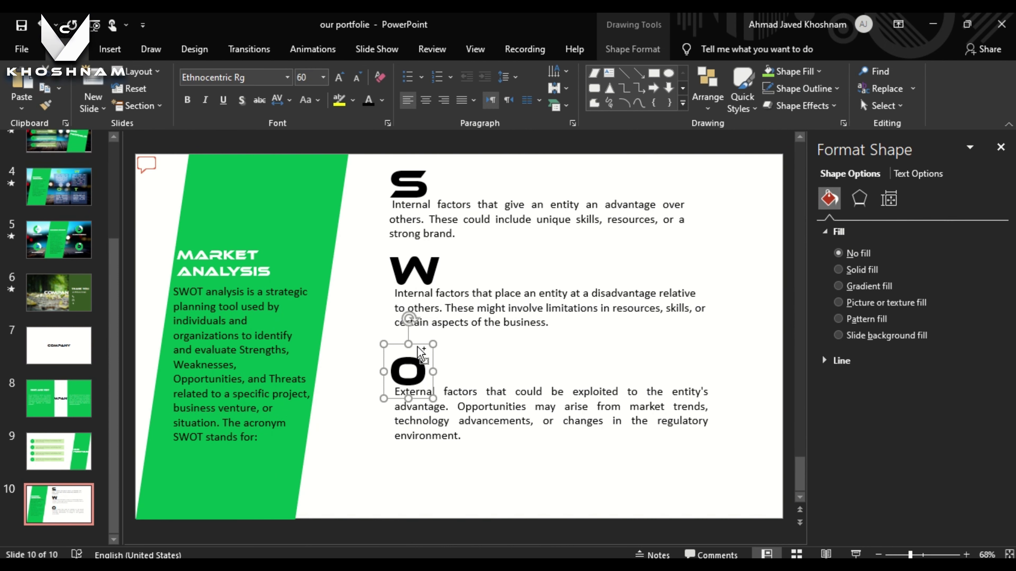
{"action": "left_click_drag", "start_coordinate": [417, 346], "coordinate": [428, 449]}
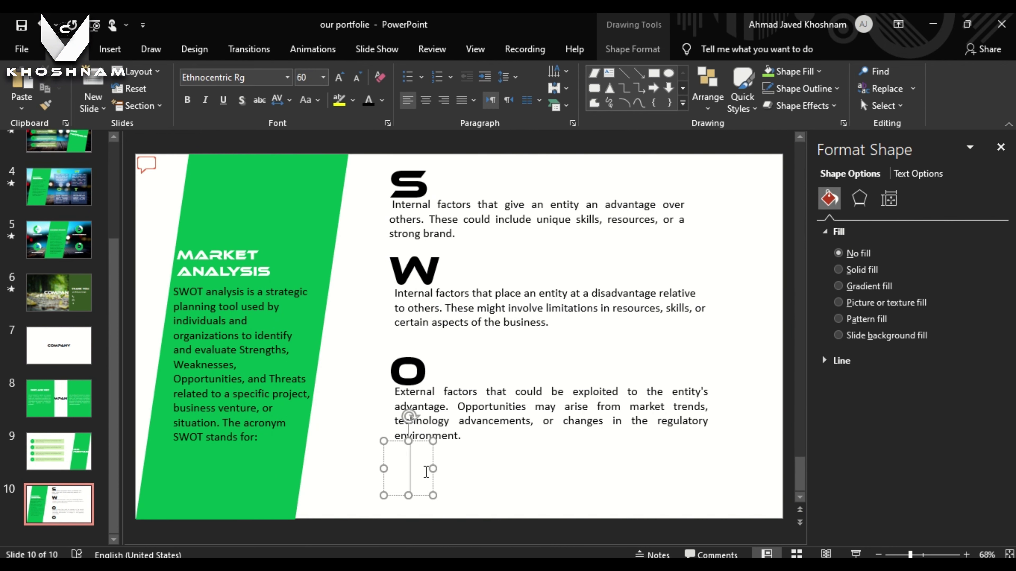
{"action": "type", "text": "T"}
{"action": "left_click", "coordinate": [519, 494]}
Copy the threats paragraph from slide 4 and place it beside the T heading
{"action": "left_click", "coordinate": [59, 187]}
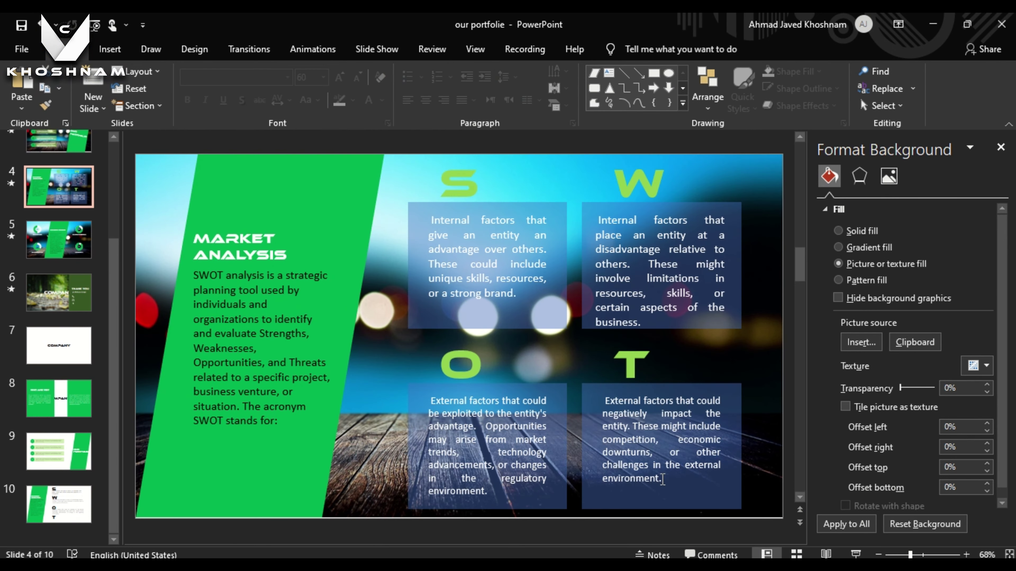
{"action": "left_click_drag", "start_coordinate": [662, 480], "coordinate": [597, 405]}
{"action": "key", "text": "ctrl+c"}
{"action": "left_click", "coordinate": [59, 505]}
{"action": "key", "text": "ctrl+v"}
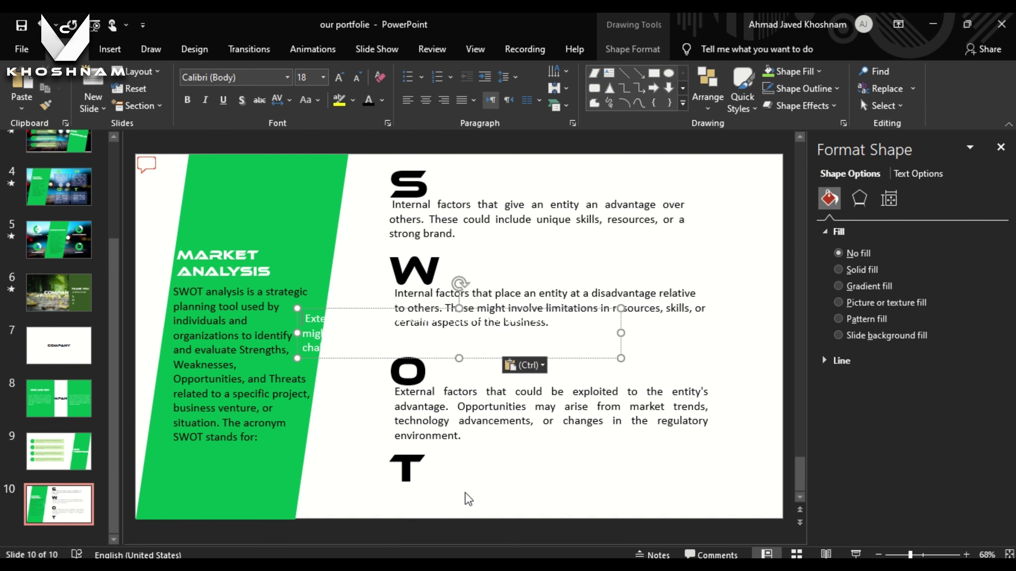
{"action": "mouse_move", "coordinate": [504, 356]}
{"action": "left_mouse_down"}
{"action": "mouse_move", "coordinate": [602, 482]}
{"action": "mouse_move", "coordinate": [600, 510]}
{"action": "left_mouse_up"}
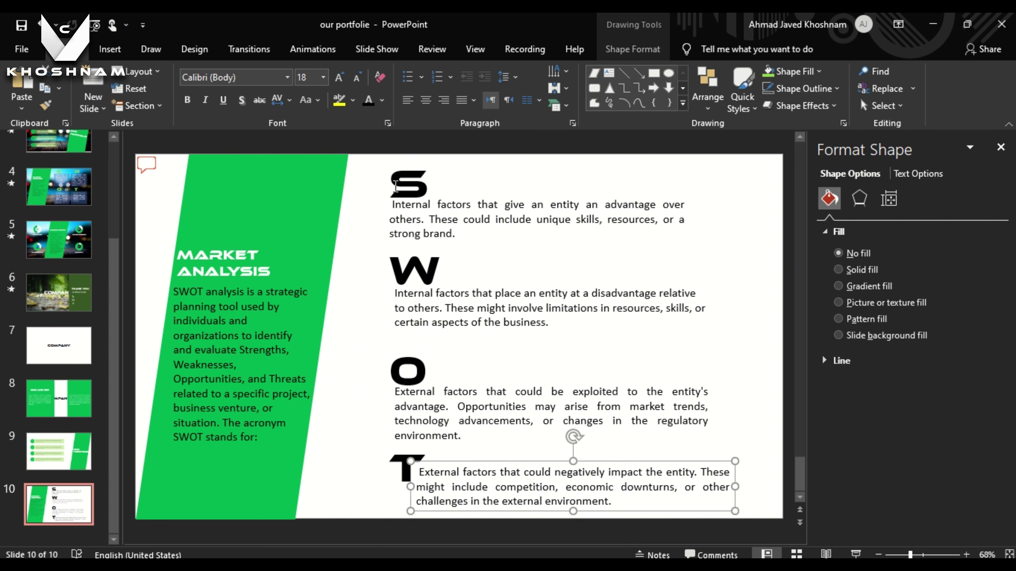
Shrink the S and W paragraphs' font size and realign the S paragraph under its heading
{"action": "left_click", "coordinate": [408, 184]}
{"action": "left_click", "coordinate": [475, 244]}
{"action": "left_click", "coordinate": [356, 77]}
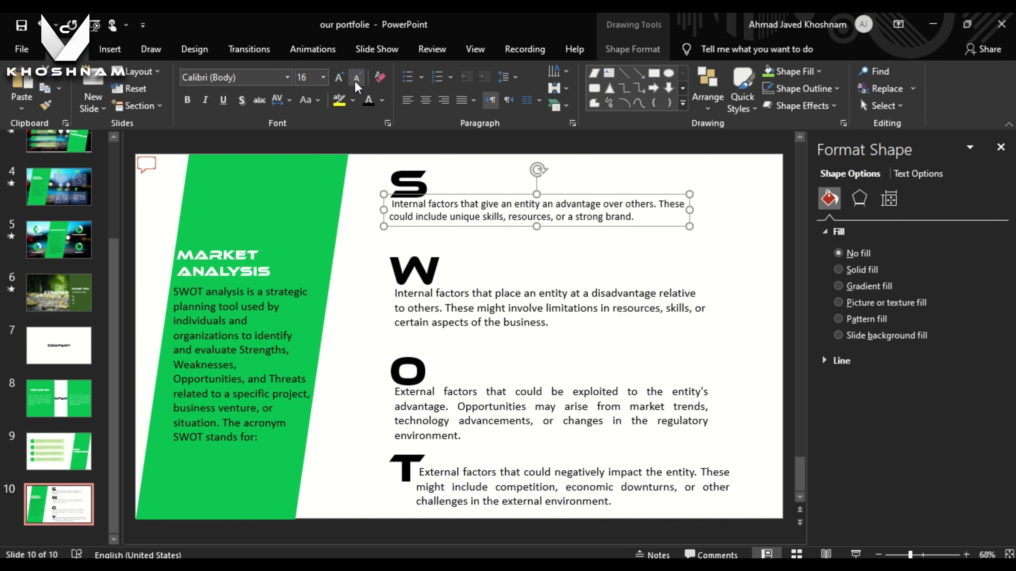
{"action": "left_click", "coordinate": [356, 76]}
{"action": "mouse_move", "coordinate": [489, 223]}
{"action": "left_mouse_down"}
{"action": "mouse_move", "coordinate": [500, 227]}
{"action": "mouse_move", "coordinate": [487, 226]}
{"action": "left_mouse_up"}
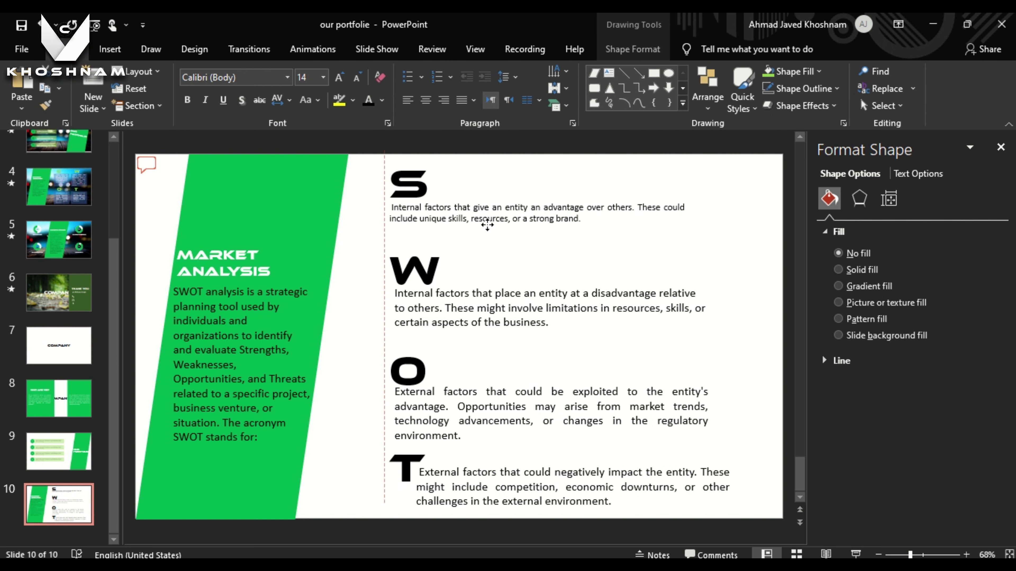
{"action": "left_click", "coordinate": [430, 322]}
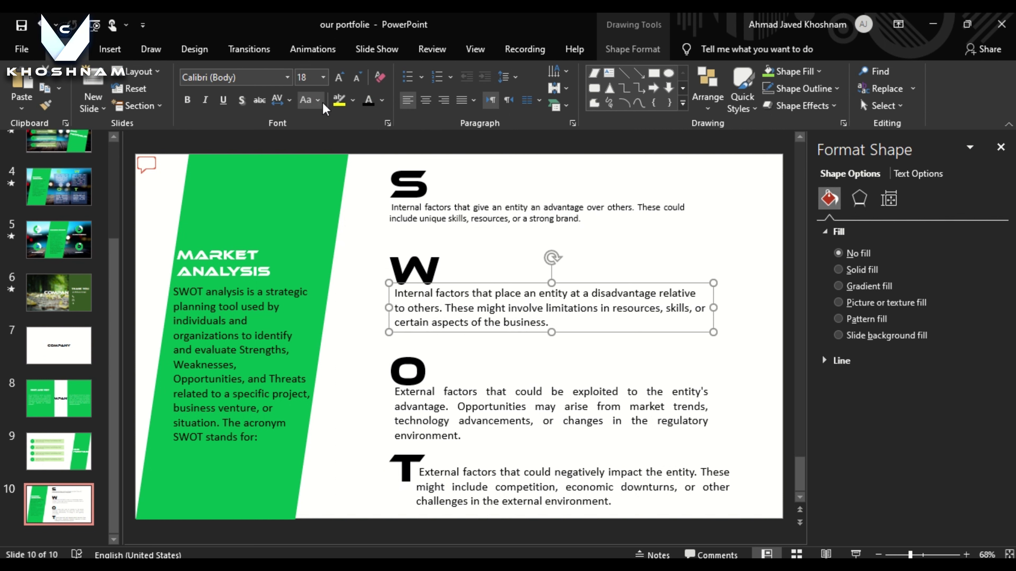
{"action": "left_click", "coordinate": [357, 78]}
Shrink the O and T paragraphs' font size and nudge the O paragraph into place
{"action": "left_click", "coordinate": [356, 78]}
{"action": "left_click", "coordinate": [475, 440]}
{"action": "left_click", "coordinate": [357, 78]}
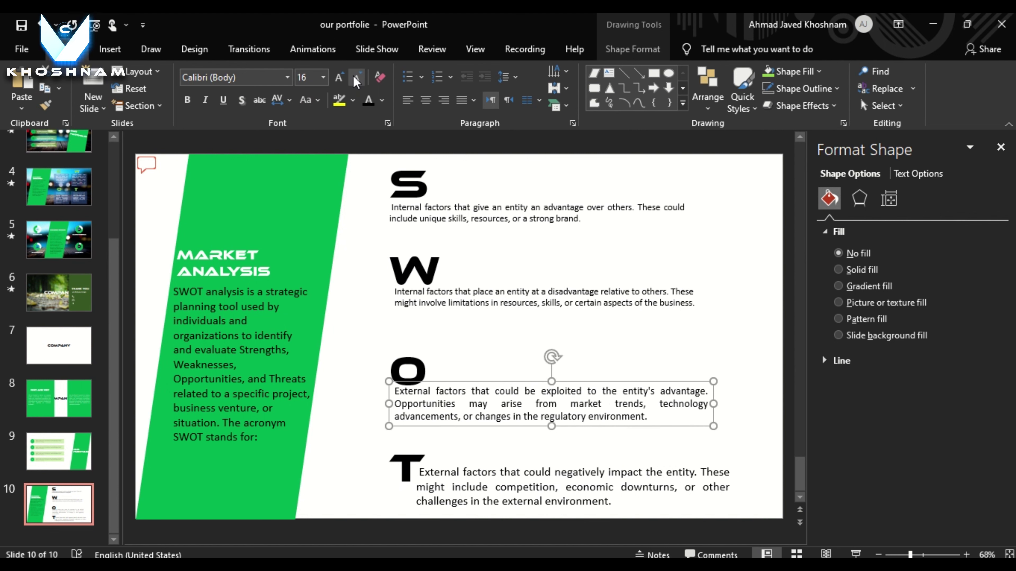
{"action": "left_click", "coordinate": [356, 78]}
{"action": "left_click", "coordinate": [483, 512]}
{"action": "left_click", "coordinate": [361, 85]}
{"action": "left_click", "coordinate": [362, 86]}
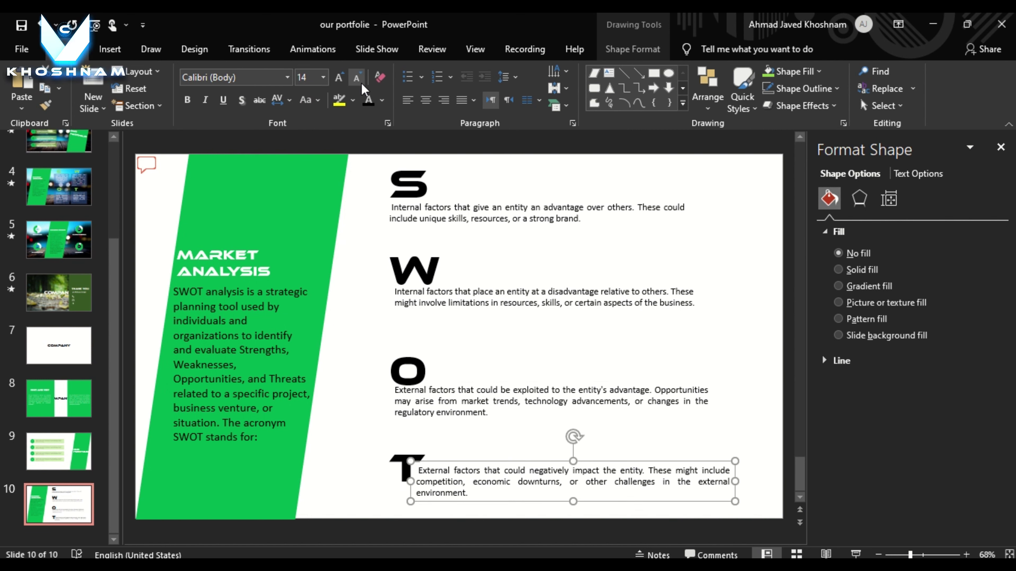
{"action": "left_click", "coordinate": [416, 388]}
{"action": "left_click_drag", "start_coordinate": [461, 407], "coordinate": [448, 398]}
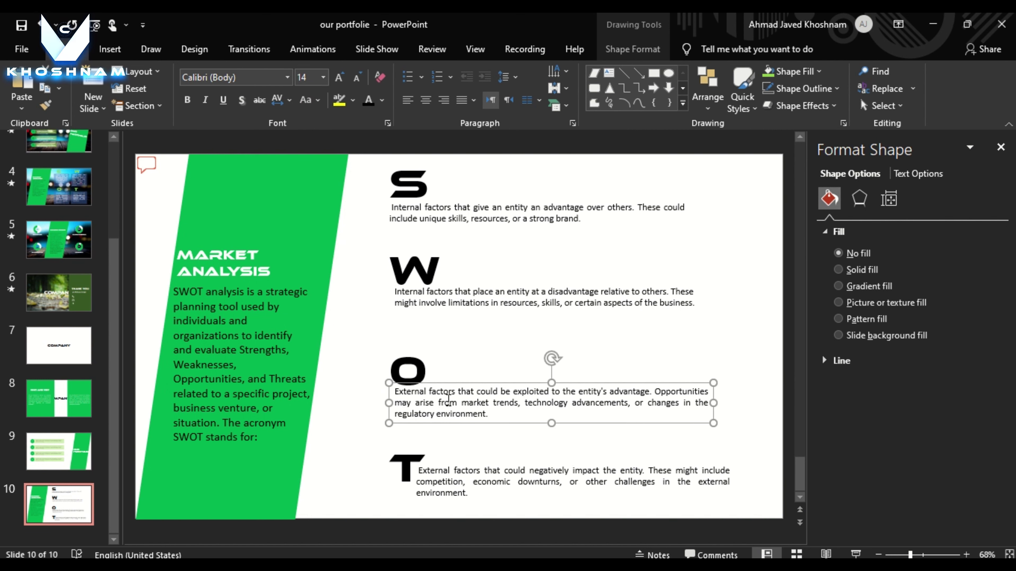
Move the W and O sections up to tighten the spacing
{"action": "left_click_drag", "start_coordinate": [343, 232], "coordinate": [773, 356]}
{"action": "key", "text": "Up"}
{"action": "key", "text": "Up"}
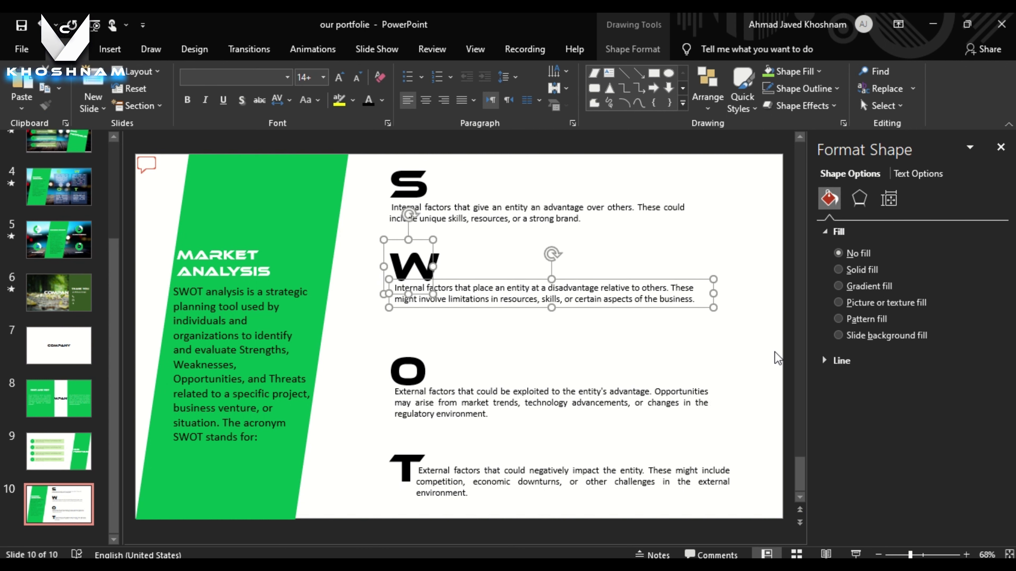
{"action": "key", "text": "Up"}
{"action": "key", "text": "Up"}
{"action": "left_click_drag", "start_coordinate": [343, 332], "coordinate": [744, 440]}
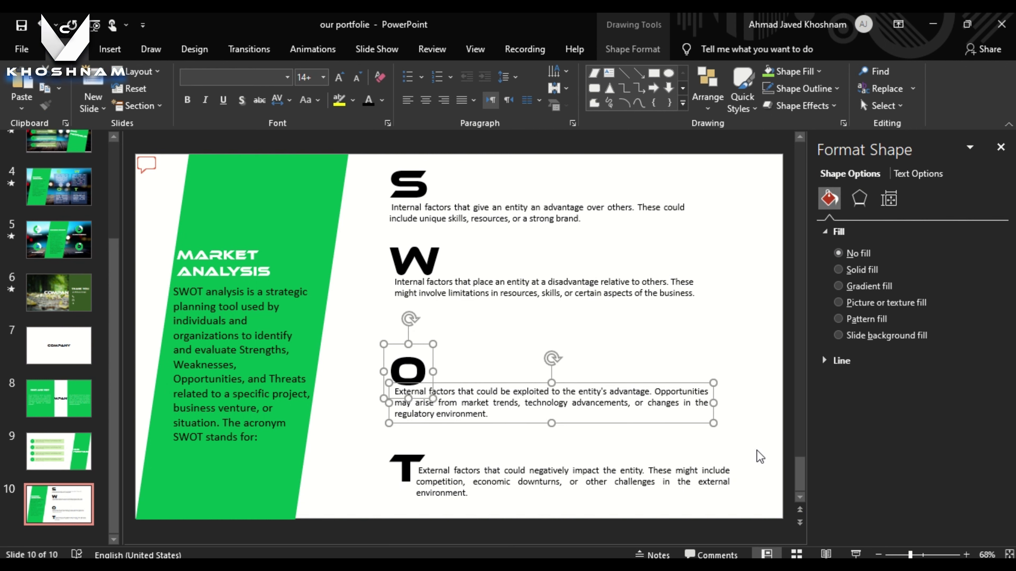
{"action": "key", "text": "Up"}
{"action": "key", "text": "Up"}
{"action": "key", "text": "Up"}
Move the T section up under O, then shift the whole SWOT block down slightly
{"action": "key", "text": "Up"}
{"action": "left_click", "coordinate": [760, 455]}
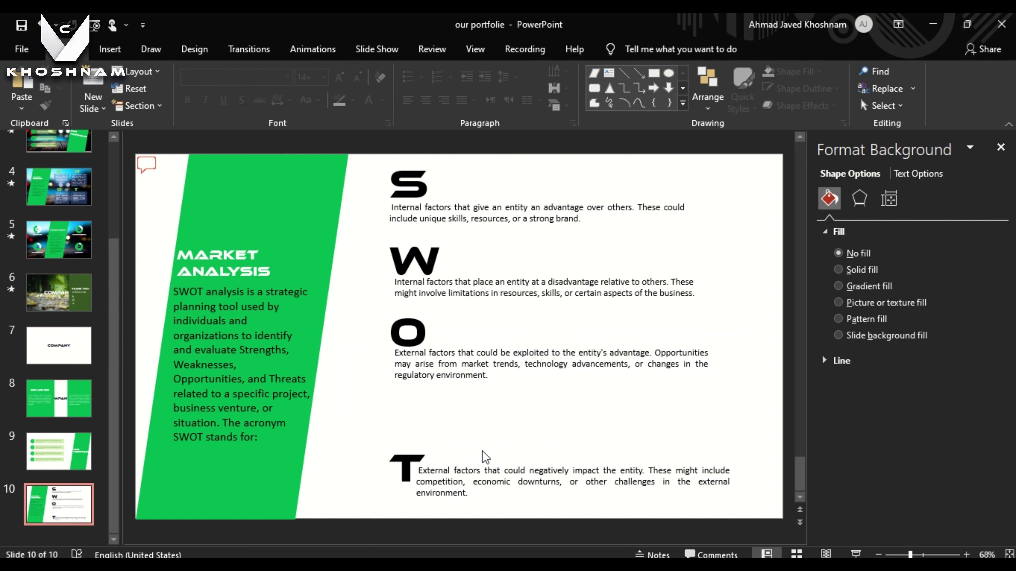
{"action": "left_click_drag", "start_coordinate": [336, 412], "coordinate": [795, 534]}
{"action": "key", "text": "Up"}
{"action": "key", "text": "Up"}
{"action": "key", "text": "Up"}
{"action": "key", "text": "Up"}
{"action": "key", "text": "Up"}
{"action": "key", "text": "Up"}
{"action": "key", "text": "Up"}
{"action": "key", "text": "Up"}
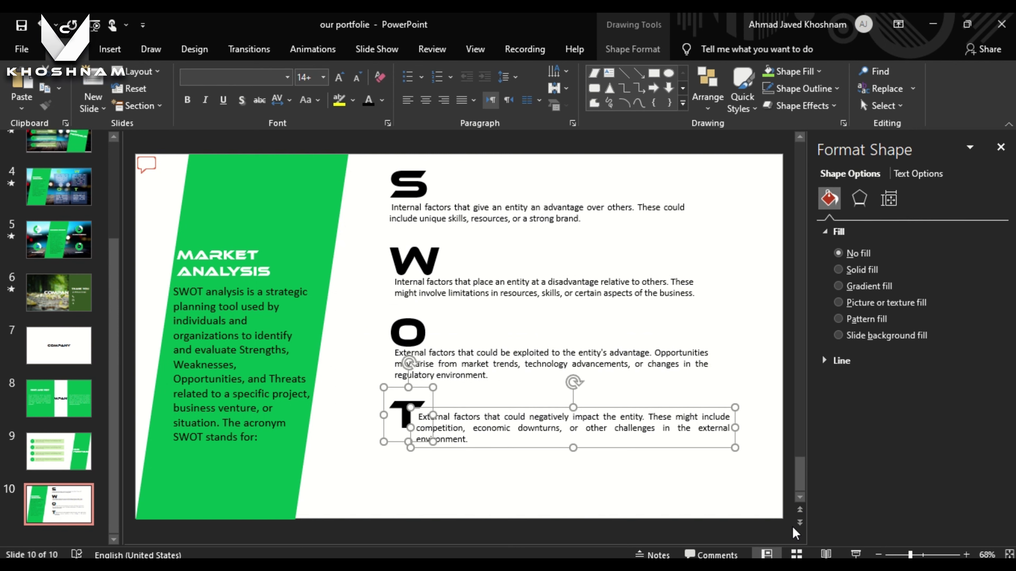
{"action": "key", "text": "Up"}
{"action": "key", "text": "Up"}
{"action": "left_click", "coordinate": [381, 213]}
{"action": "left_click_drag", "start_coordinate": [360, 139], "coordinate": [843, 519]}
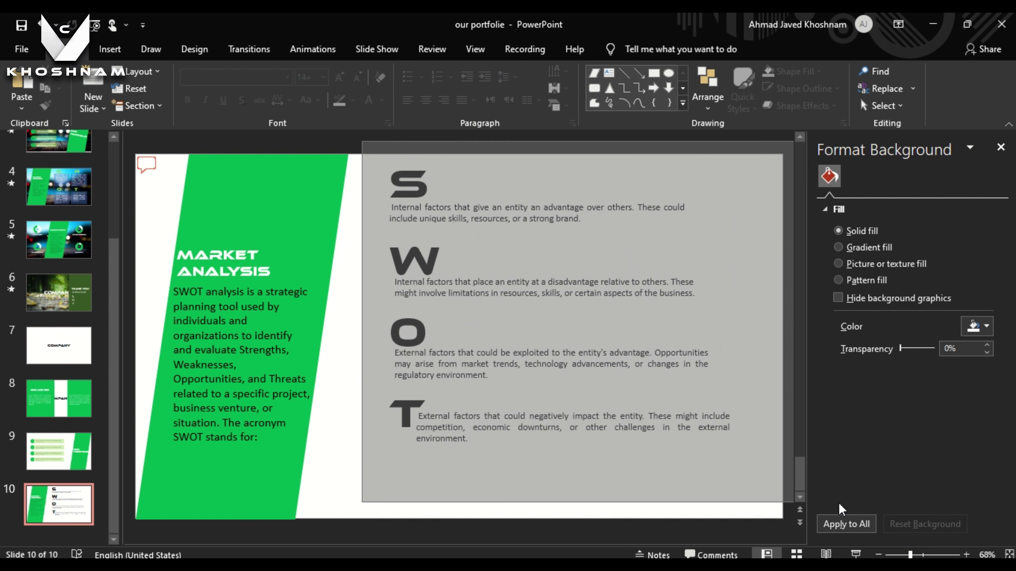
{"action": "key", "text": "Down"}
{"action": "key", "text": "Down"}
{"action": "key", "text": "Down"}
{"action": "key", "text": "Down"}
{"action": "key", "text": "Down"}
{"action": "key", "text": "Down"}
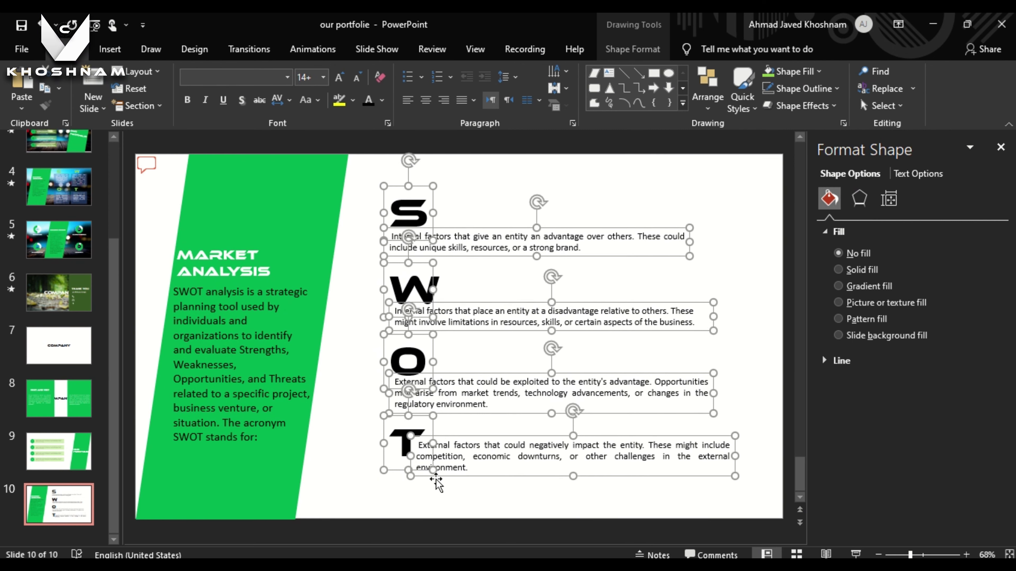
{"action": "left_click", "coordinate": [594, 262]}
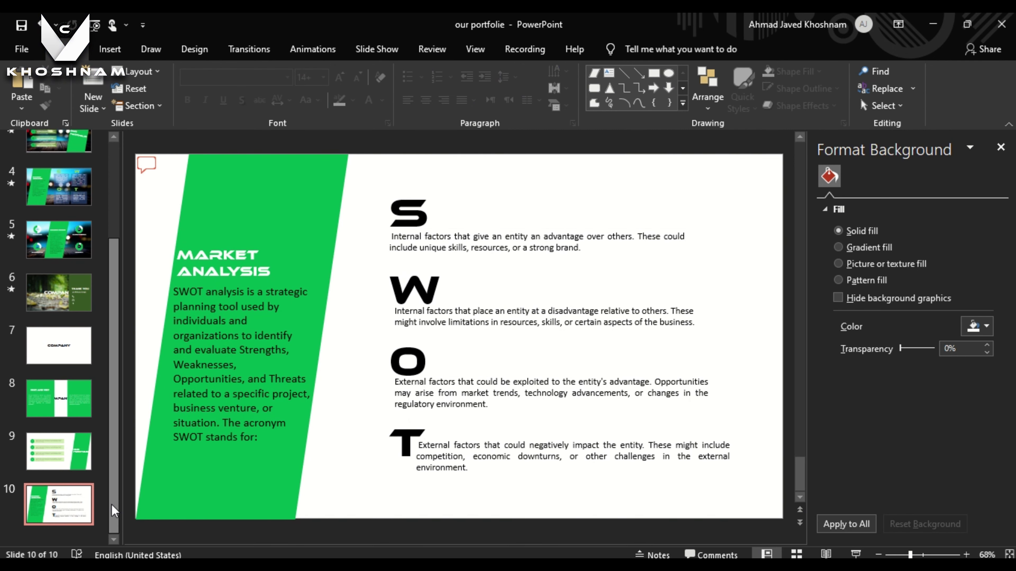
Duplicate slide 10 as slide 11 and delete its SWOT letter and description boxes
{"action": "left_click", "coordinate": [117, 342]}
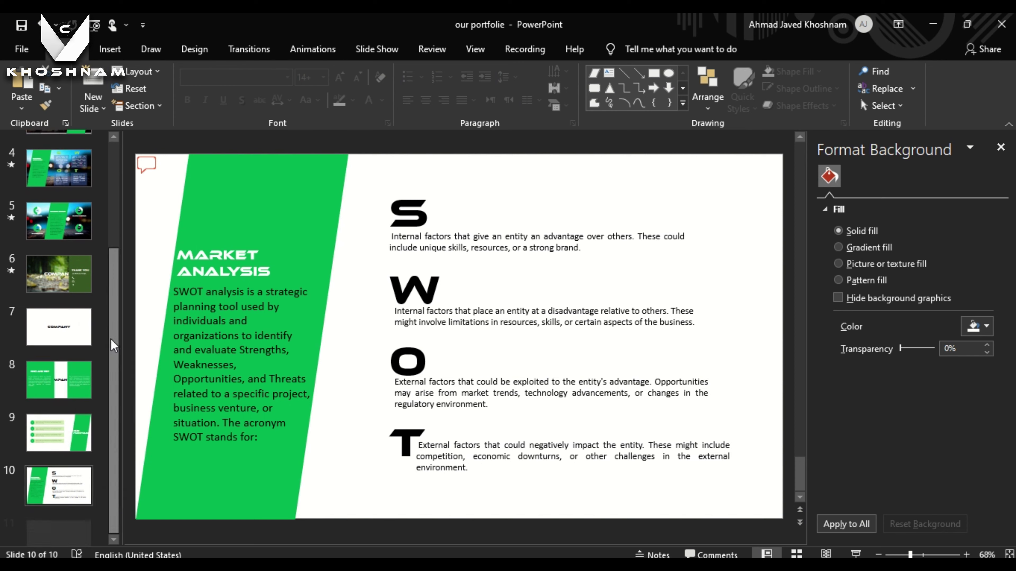
{"action": "left_click_drag", "start_coordinate": [362, 138], "coordinate": [784, 505]}
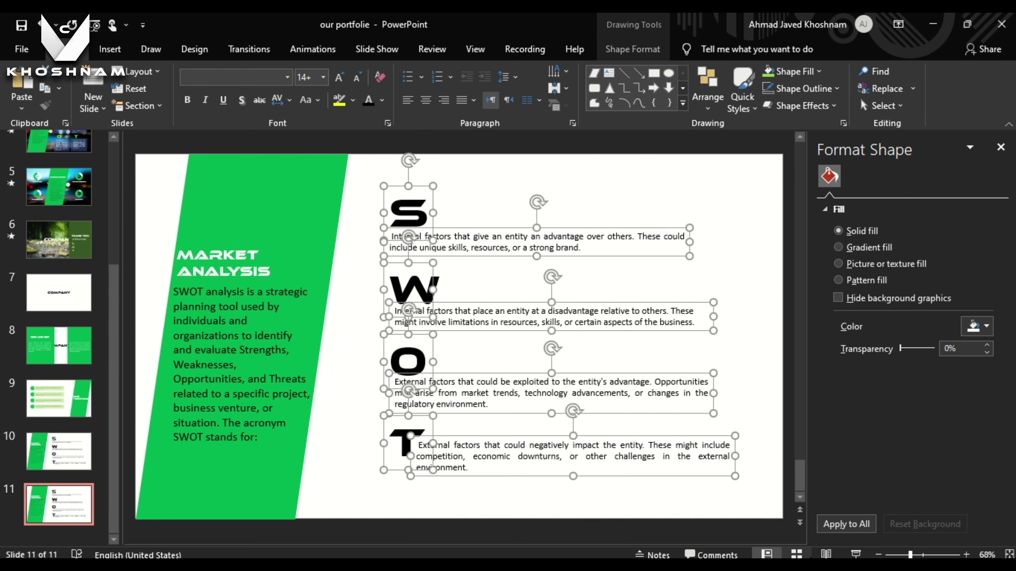
{"action": "key", "text": "Delete"}
{"action": "scroll", "coordinate": [56, 280], "scroll_direction": "up", "scroll_amount": 2}
{"action": "left_click", "coordinate": [35, 180]}
{"action": "left_click", "coordinate": [50, 216]}
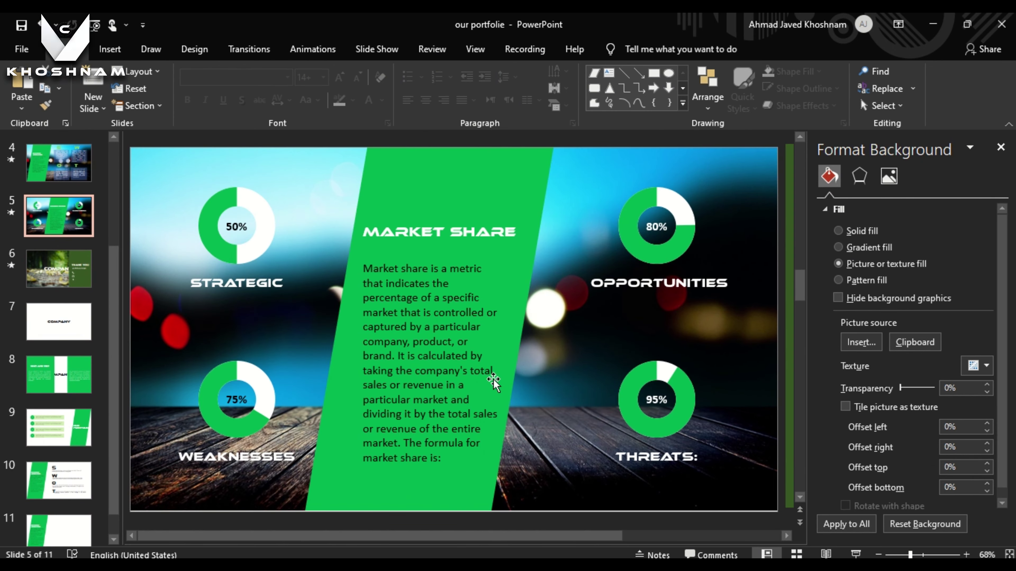
{"action": "key", "text": "End"}
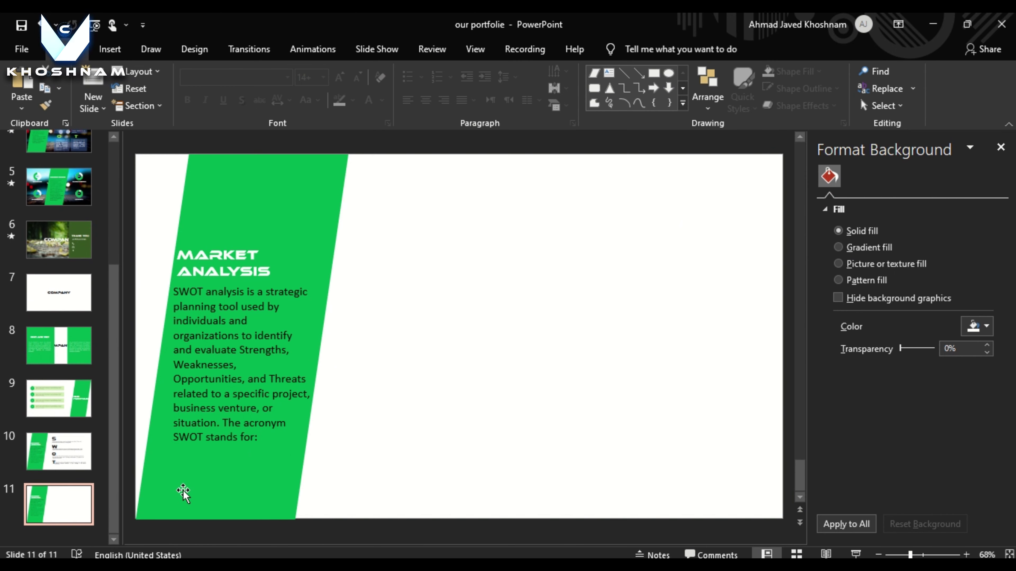
Move the green band to the slide's right edge and delete the remaining SWOT text box
{"action": "left_click_drag", "start_coordinate": [183, 494], "coordinate": [618, 489]}
{"action": "left_click", "coordinate": [183, 364]}
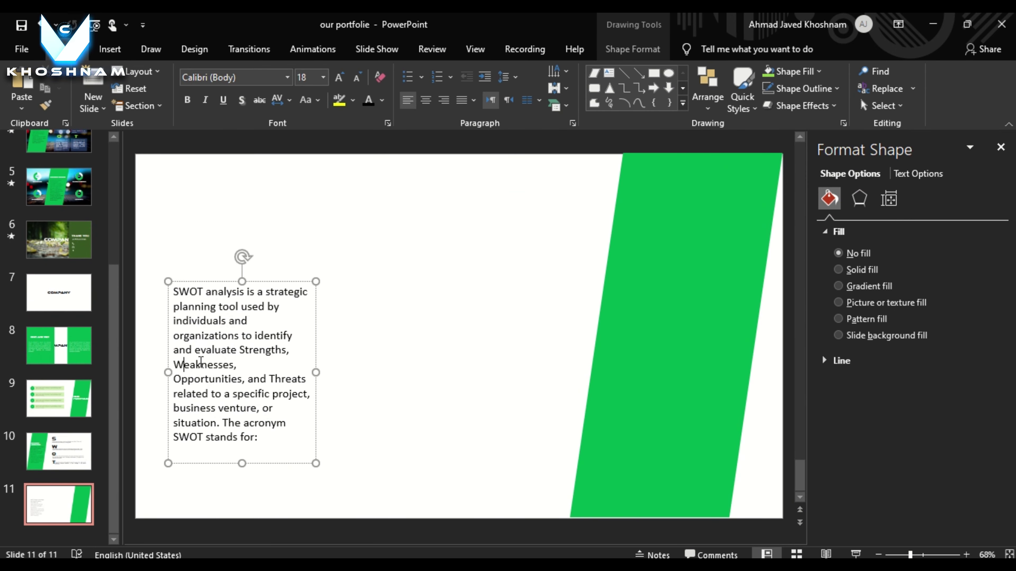
{"action": "left_click", "coordinate": [316, 358]}
{"action": "key", "text": "Delete"}
{"action": "left_click", "coordinate": [110, 49]}
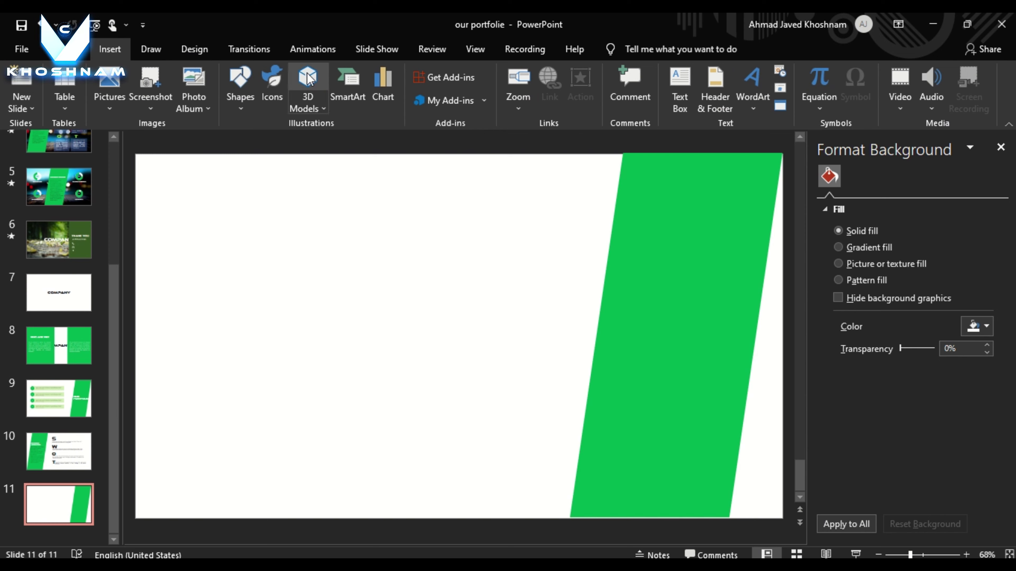
{"action": "left_click", "coordinate": [240, 86]}
Draw a donut ring on slide 11 with grey fill and grey outline
{"action": "left_click", "coordinate": [249, 152]}
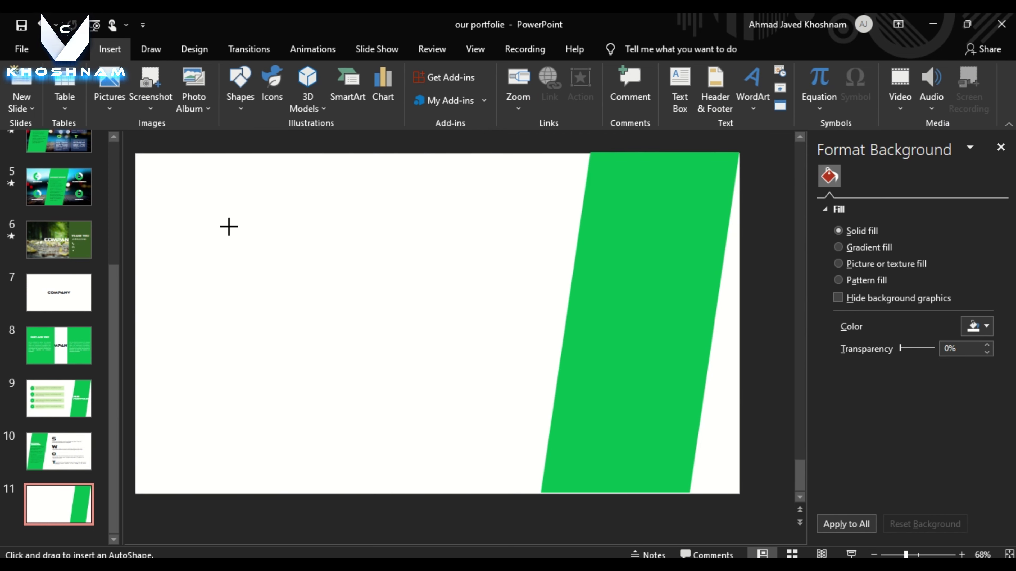
{"action": "left_click_drag", "start_coordinate": [244, 259], "coordinate": [250, 263]}
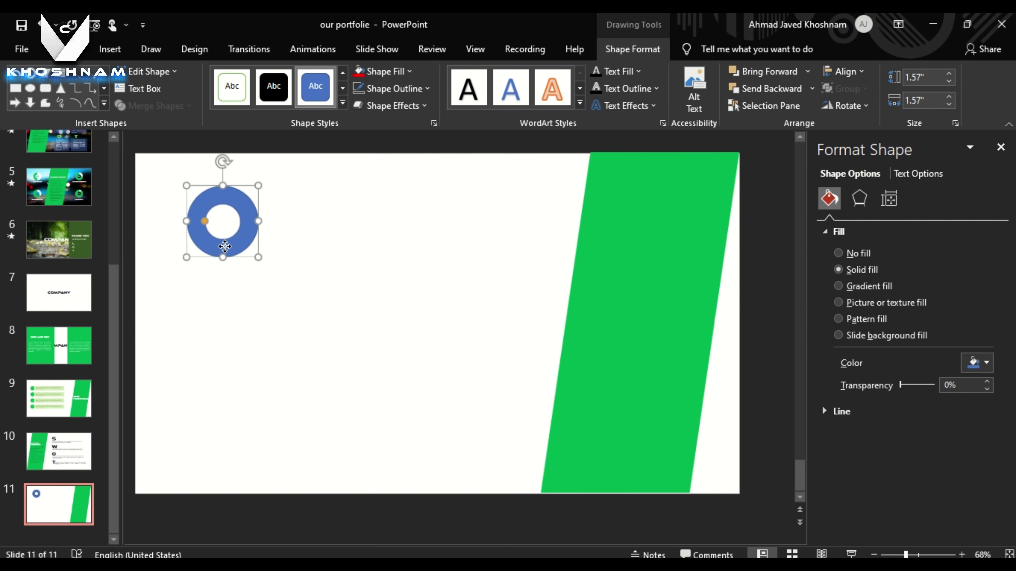
{"action": "left_click_drag", "start_coordinate": [216, 209], "coordinate": [227, 255]}
{"action": "left_click", "coordinate": [394, 89]}
{"action": "left_click", "coordinate": [389, 142]}
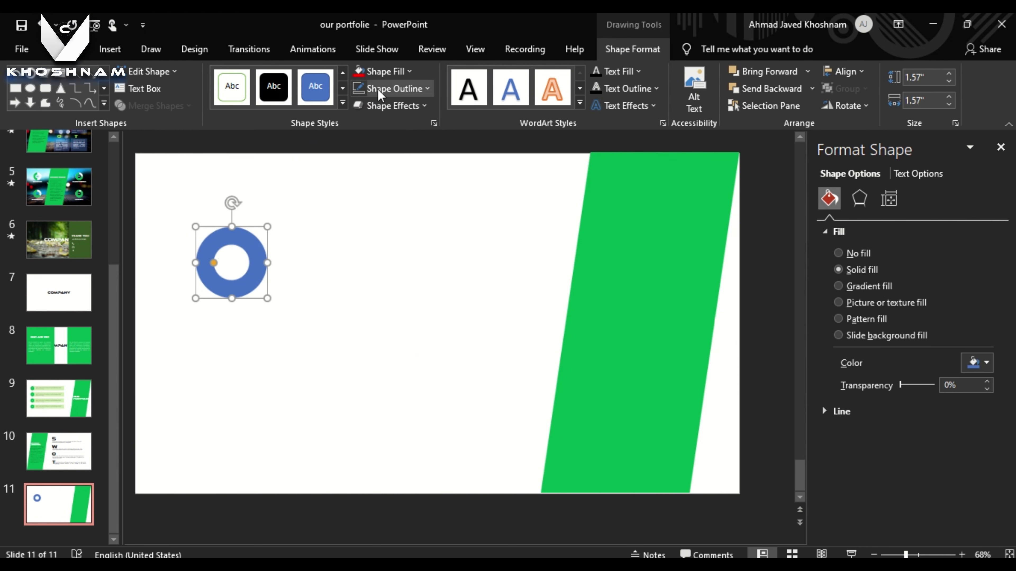
{"action": "left_click", "coordinate": [384, 71]}
{"action": "left_click", "coordinate": [360, 152]}
{"action": "left_click", "coordinate": [315, 320]}
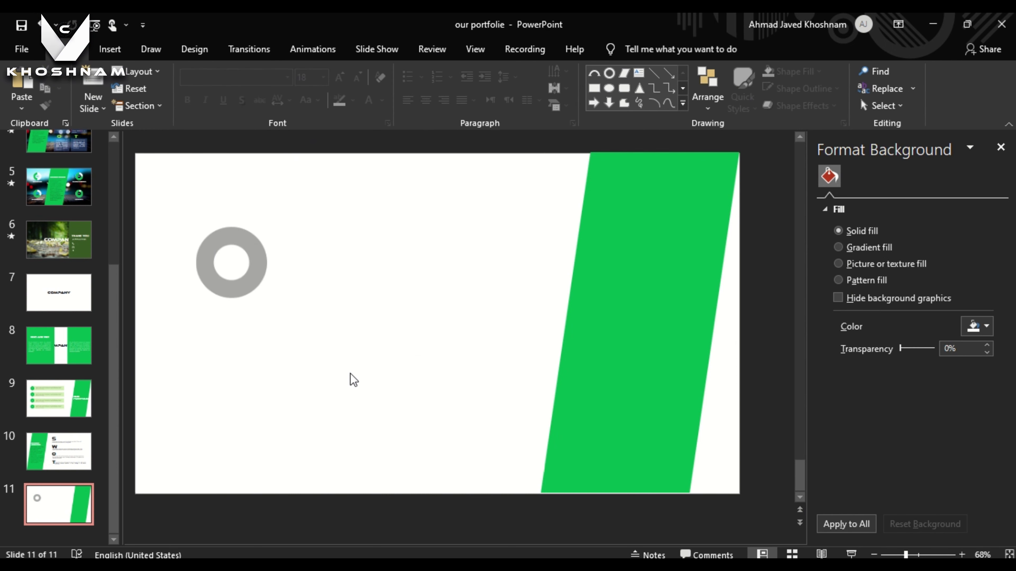
Draw a block arc with no outline and move it onto the grey donut
{"action": "scroll", "coordinate": [193, 351], "scroll_direction": "up", "scroll_amount": 6}
{"action": "scroll", "coordinate": [453, 325], "scroll_direction": "up", "scroll_amount": 1}
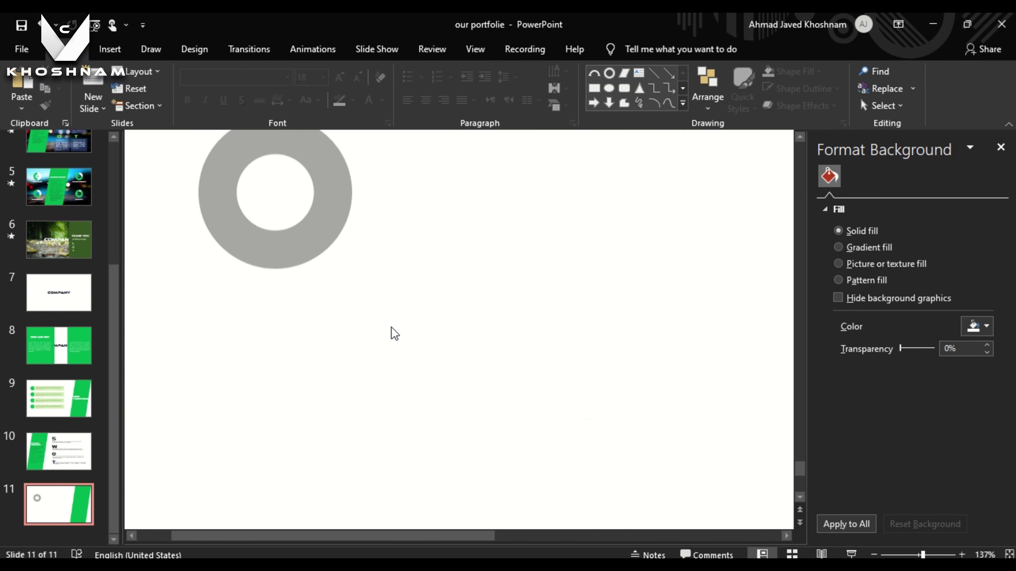
{"action": "scroll", "coordinate": [392, 334], "scroll_direction": "up", "scroll_amount": 2}
{"action": "left_click", "coordinate": [125, 52]}
{"action": "left_click", "coordinate": [240, 86]}
{"action": "left_click", "coordinate": [267, 280]}
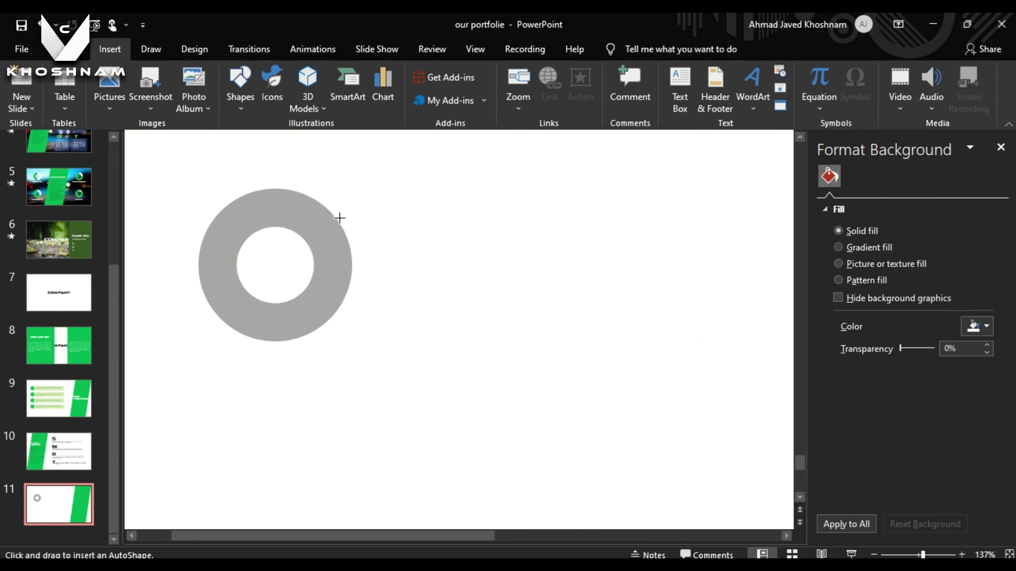
{"action": "left_click_drag", "start_coordinate": [351, 205], "coordinate": [520, 364]}
{"action": "mouse_move", "coordinate": [445, 232]}
{"action": "left_mouse_down"}
{"action": "mouse_move", "coordinate": [281, 214]}
{"action": "mouse_move", "coordinate": [313, 232]}
{"action": "left_mouse_up"}
{"action": "left_click", "coordinate": [363, 89]}
{"action": "left_click", "coordinate": [380, 247]}
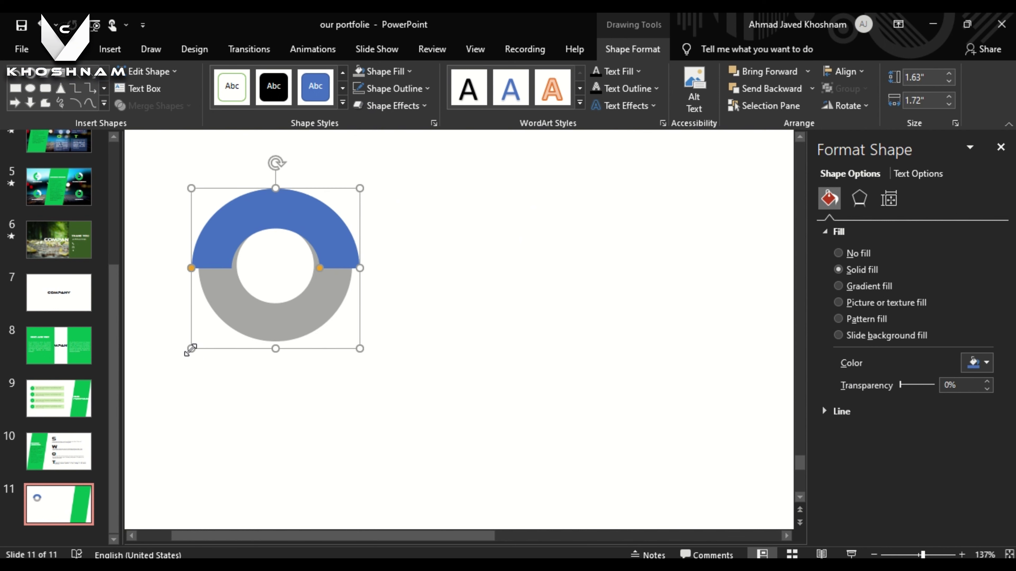
Resize and rotate the arc to cover the ring's left half and fill it red
{"action": "left_click_drag", "start_coordinate": [190, 349], "coordinate": [198, 342]}
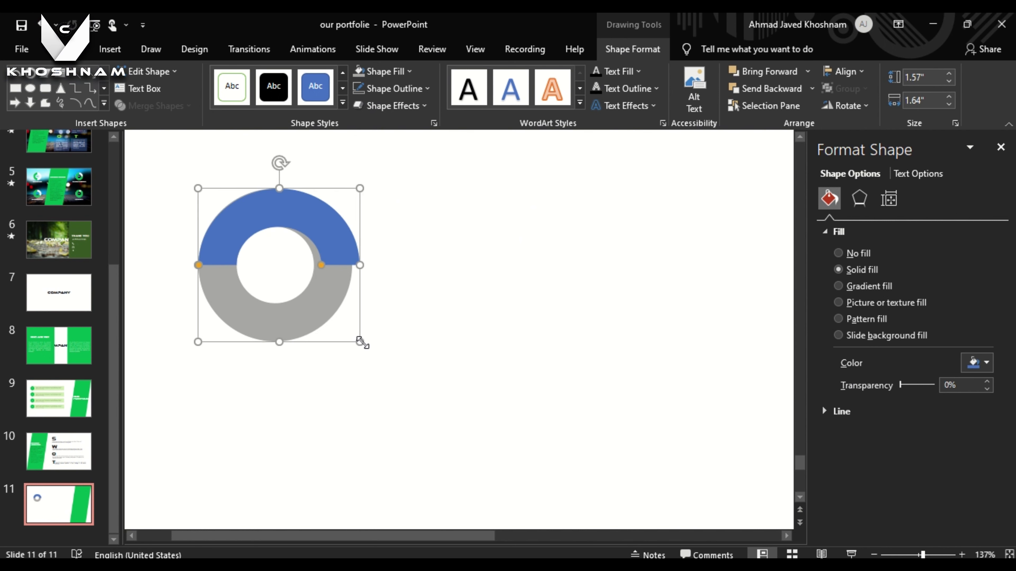
{"action": "left_click_drag", "start_coordinate": [360, 342], "coordinate": [352, 342]}
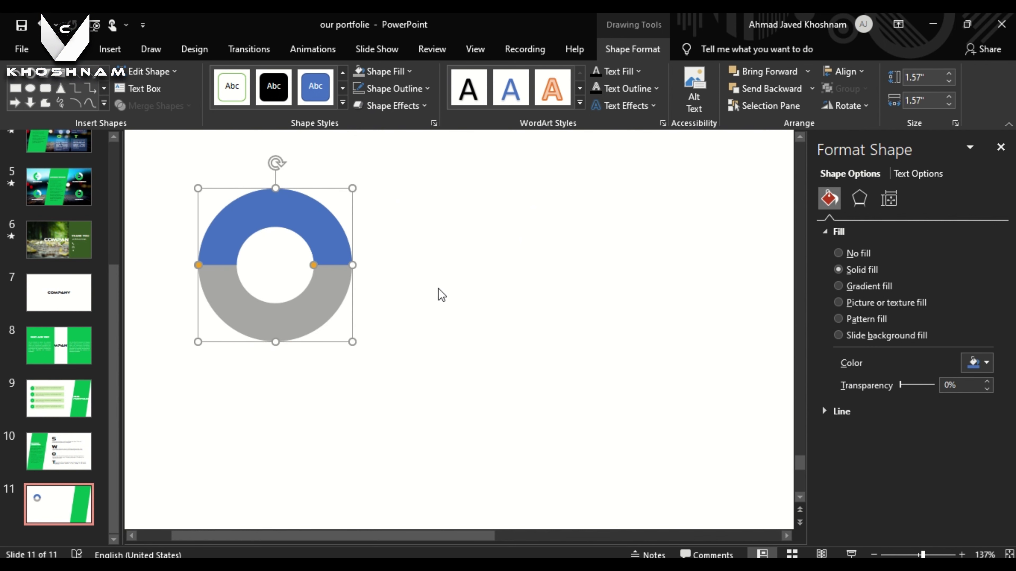
{"action": "mouse_move", "coordinate": [276, 163]}
{"action": "left_mouse_down"}
{"action": "mouse_move", "coordinate": [160, 260]}
{"action": "mouse_move", "coordinate": [172, 256]}
{"action": "left_mouse_up"}
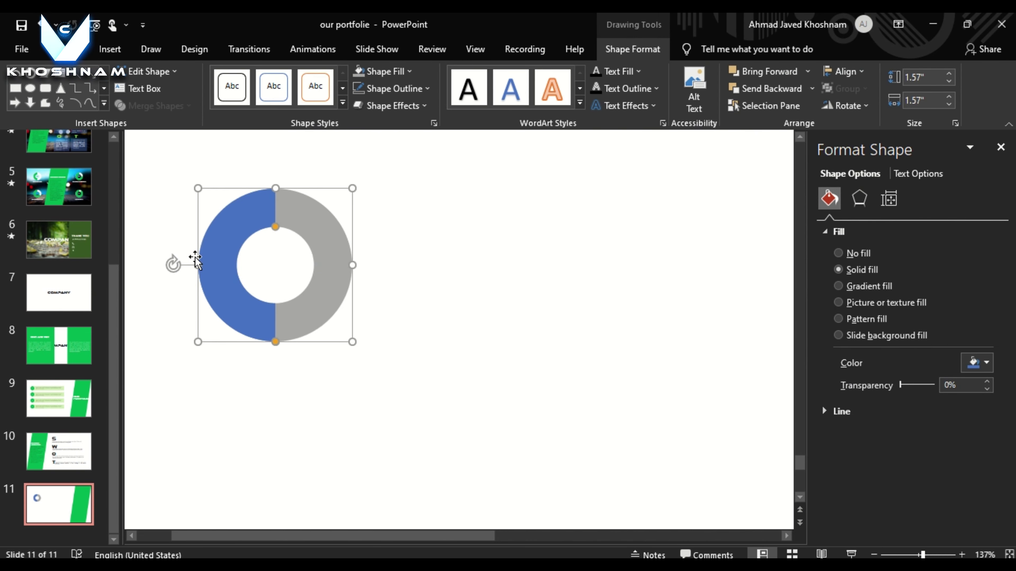
{"action": "left_click", "coordinate": [409, 71]}
{"action": "left_click", "coordinate": [372, 188]}
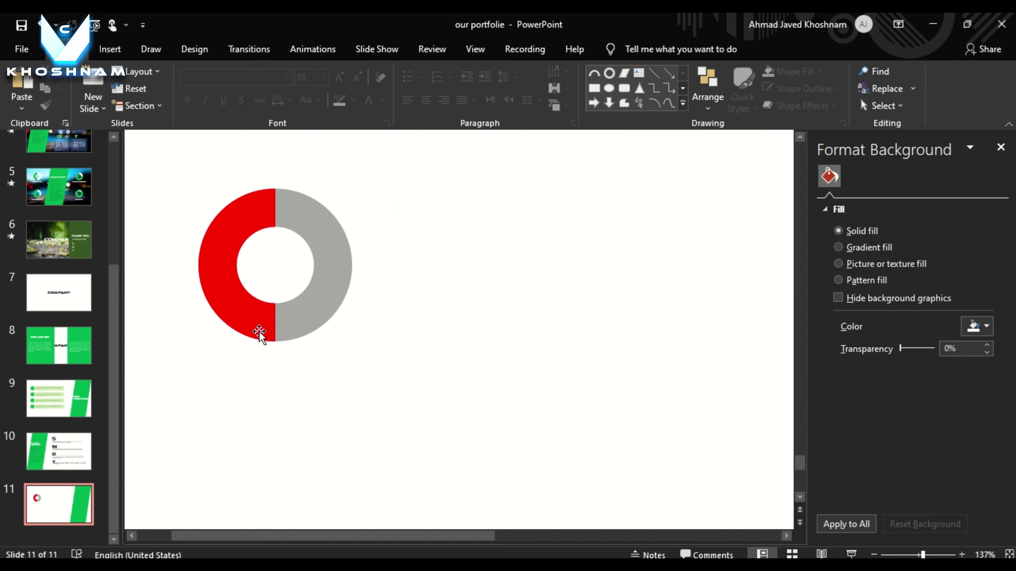
{"action": "left_click_drag", "start_coordinate": [276, 344], "coordinate": [276, 338]}
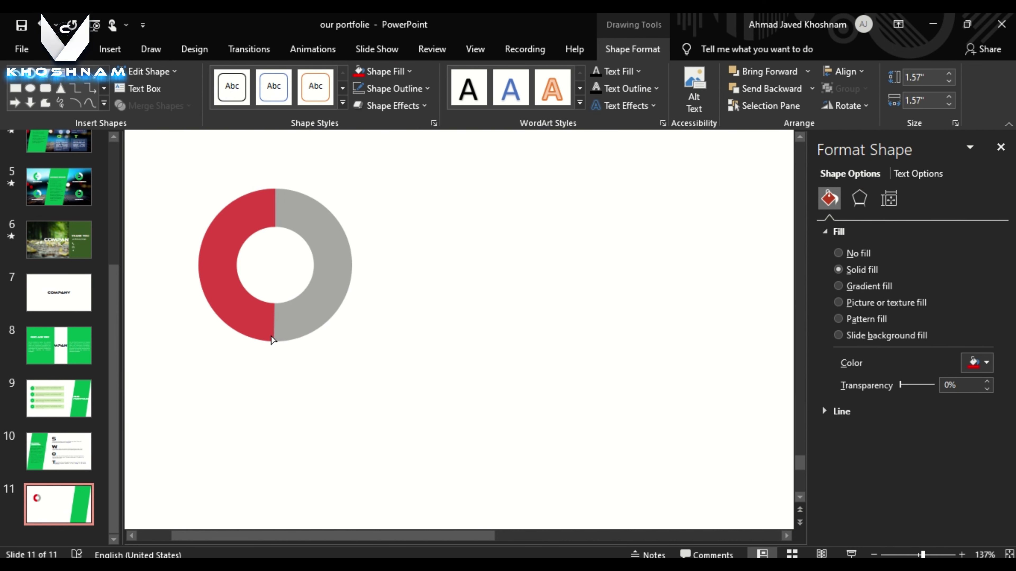
{"action": "left_click_drag", "start_coordinate": [273, 340], "coordinate": [277, 345]}
{"action": "left_click", "coordinate": [286, 415]}
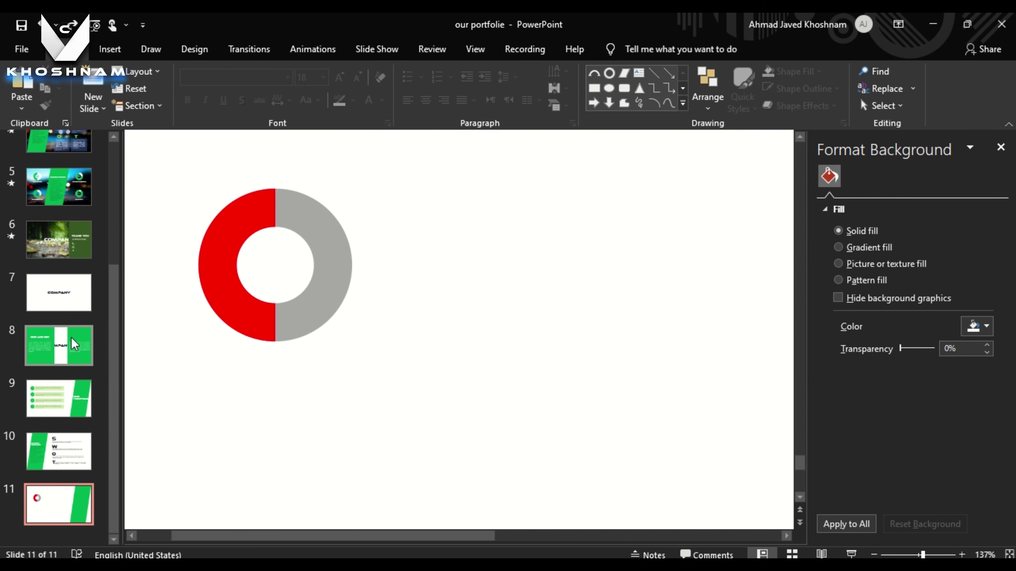
Bring the STRATEGIC label from slide 5 and place it just below the ring
{"action": "left_click", "coordinate": [60, 198]}
{"action": "left_click", "coordinate": [258, 320]}
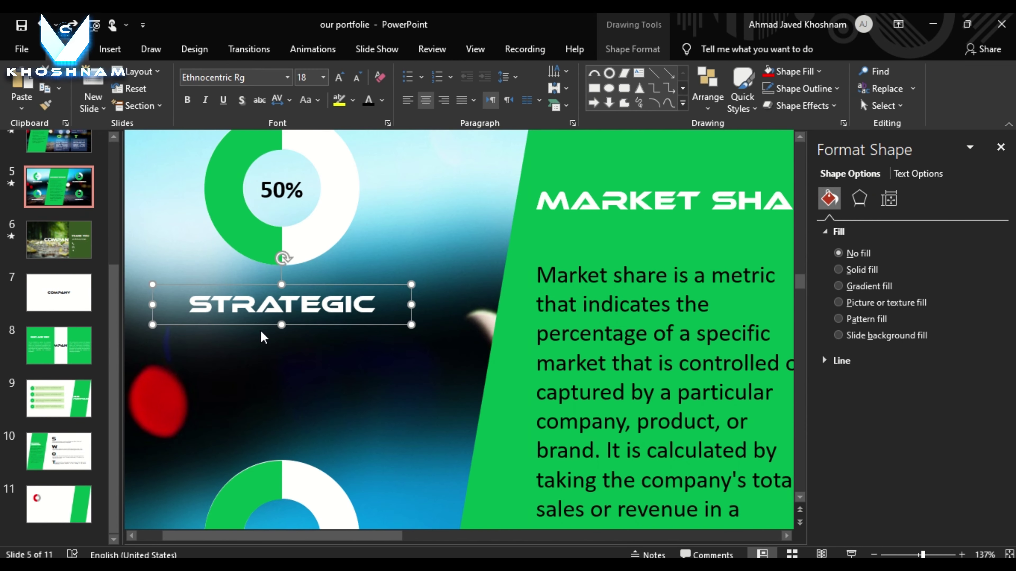
{"action": "left_click", "coordinate": [39, 520]}
{"action": "key", "text": "ctrl+v"}
{"action": "left_click_drag", "start_coordinate": [219, 328], "coordinate": [226, 385]}
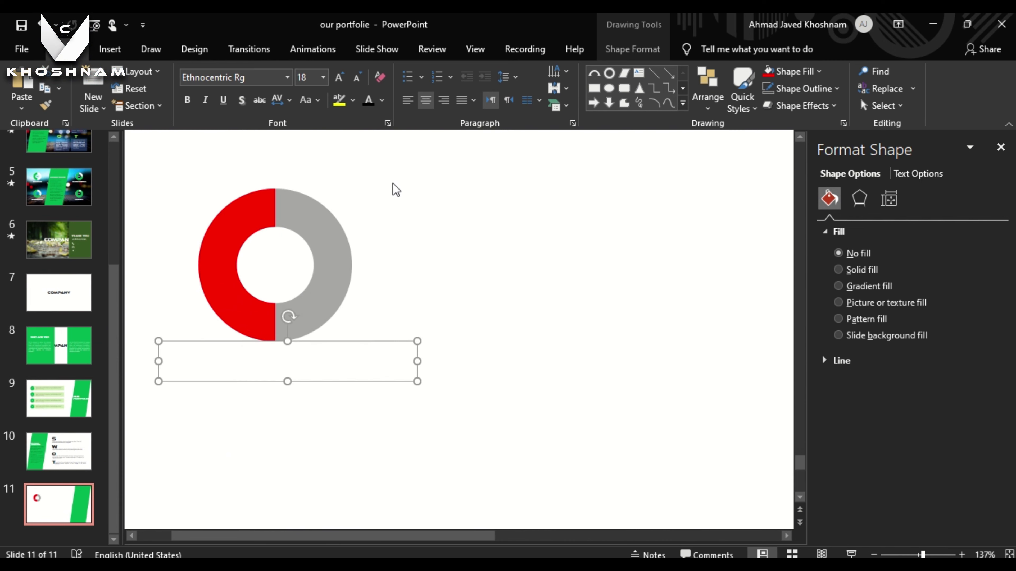
{"action": "type", "text": "STRATEGIC"}
{"action": "key", "text": "Escape"}
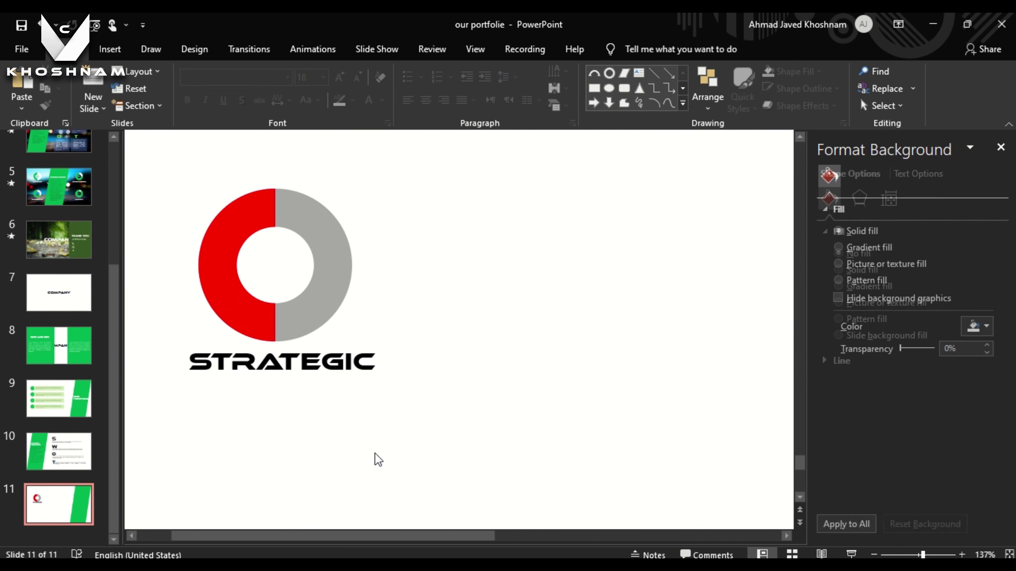
Copy the ring and label to the right and extend the copy's red arc past halfway
{"action": "mouse_move", "coordinate": [136, 137]}
{"action": "left_mouse_down"}
{"action": "mouse_move", "coordinate": [480, 484]}
{"action": "mouse_move", "coordinate": [397, 461]}
{"action": "left_mouse_up"}
{"action": "left_click_drag", "start_coordinate": [342, 305], "coordinate": [600, 304]}
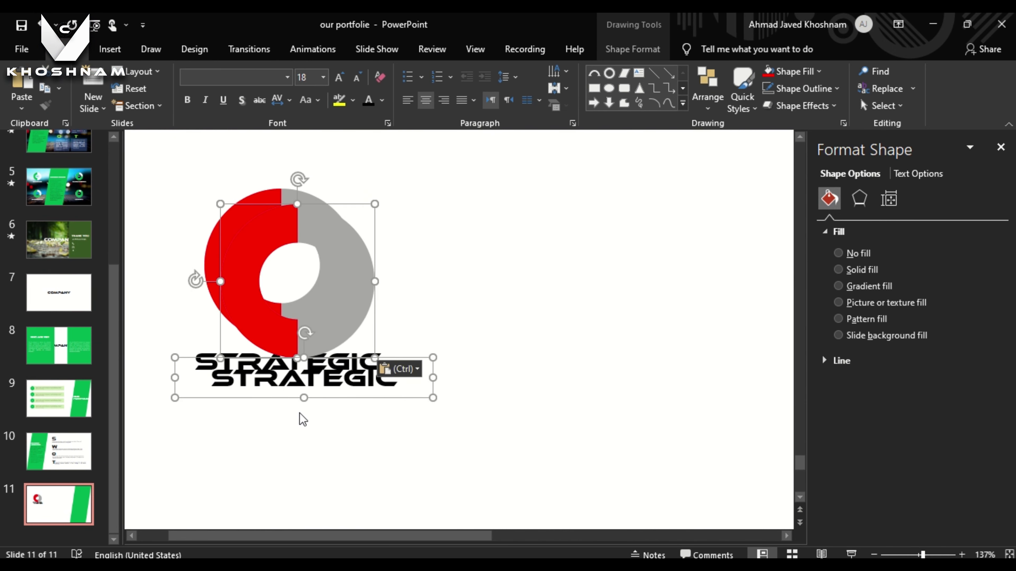
{"action": "key", "text": "Escape"}
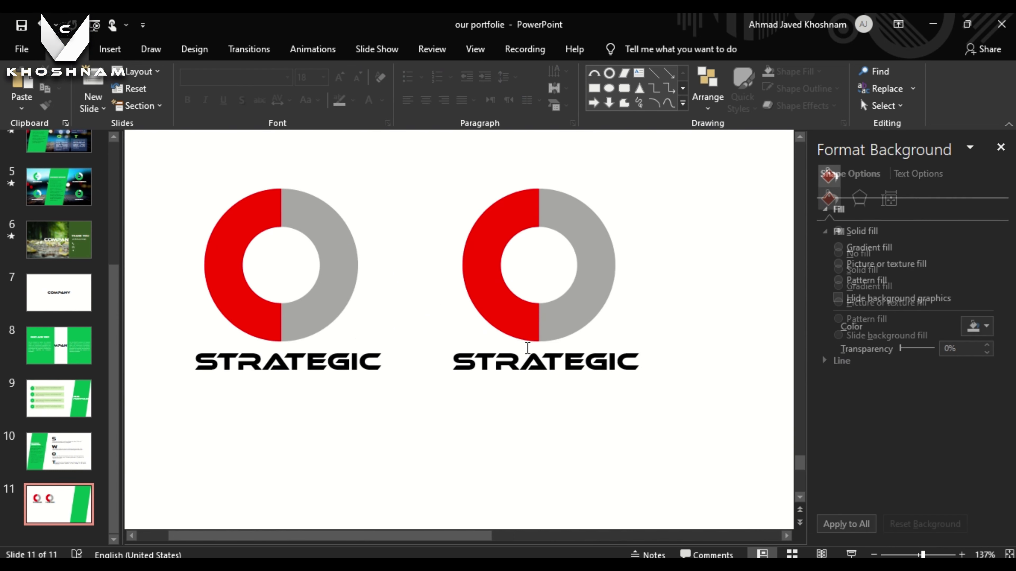
{"action": "left_click", "coordinate": [540, 339]}
{"action": "left_click_drag", "start_coordinate": [538, 342], "coordinate": [595, 312]}
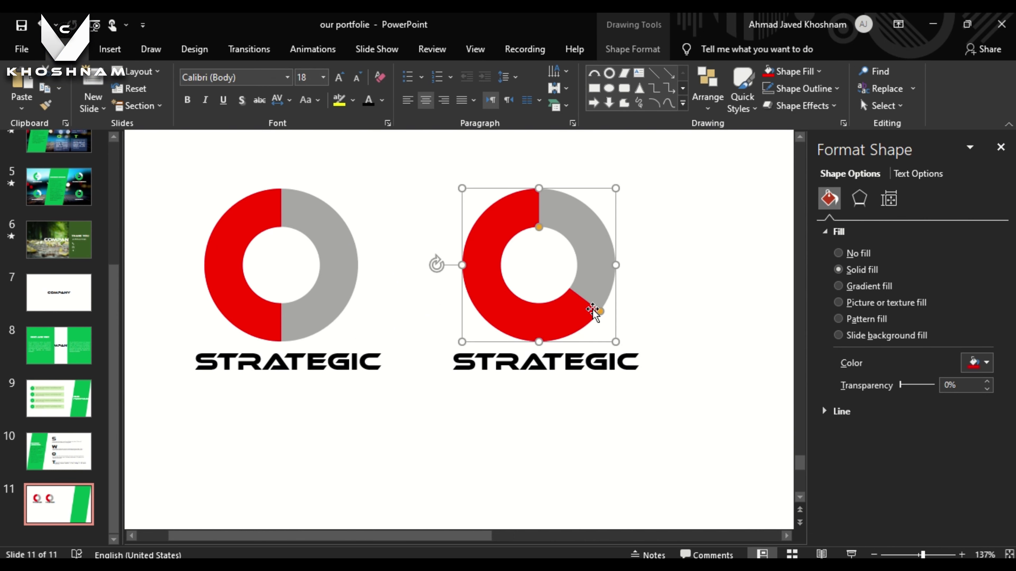
{"action": "left_click", "coordinate": [302, 449]}
Add a text box for the percentage label below the rings and narrow it
{"action": "left_click", "coordinate": [110, 50]}
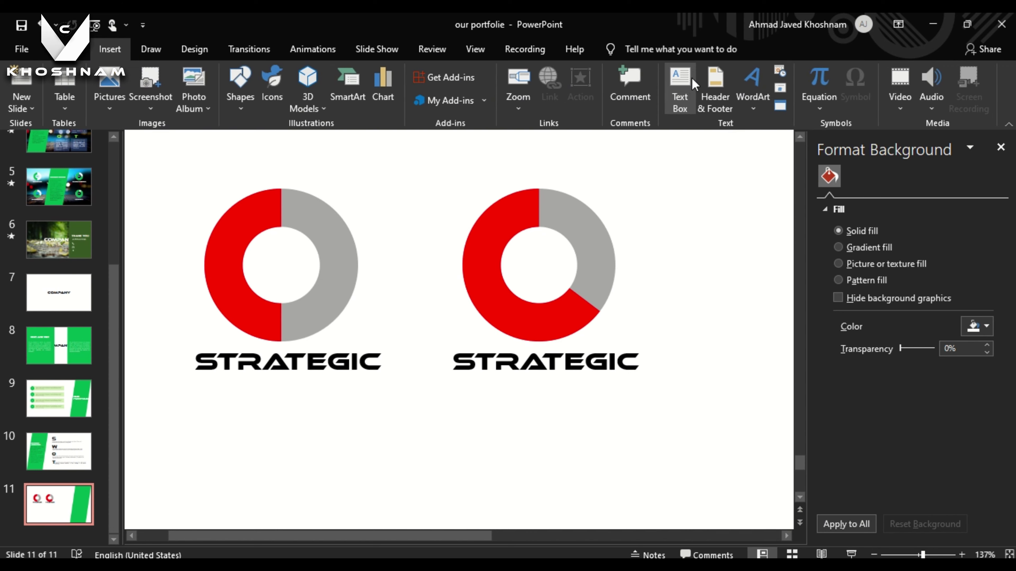
{"action": "left_click_drag", "start_coordinate": [281, 422], "coordinate": [480, 484]}
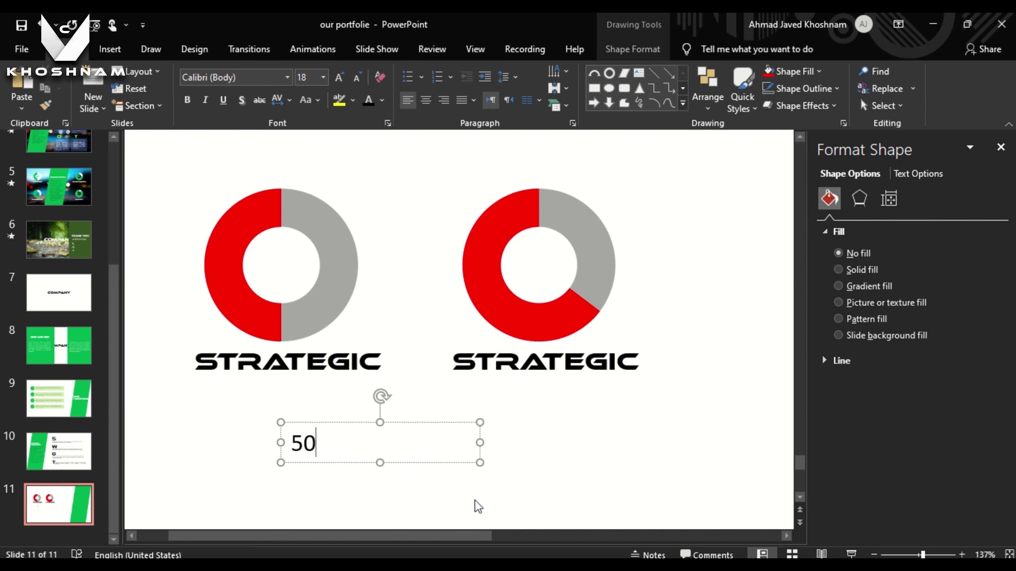
{"action": "mouse_move", "coordinate": [482, 442]}
{"action": "left_mouse_down"}
{"action": "mouse_move", "coordinate": [356, 446]}
{"action": "mouse_move", "coordinate": [299, 288]}
{"action": "mouse_move", "coordinate": [305, 306]}
{"action": "mouse_move", "coordinate": [558, 283]}
{"action": "left_mouse_up"}
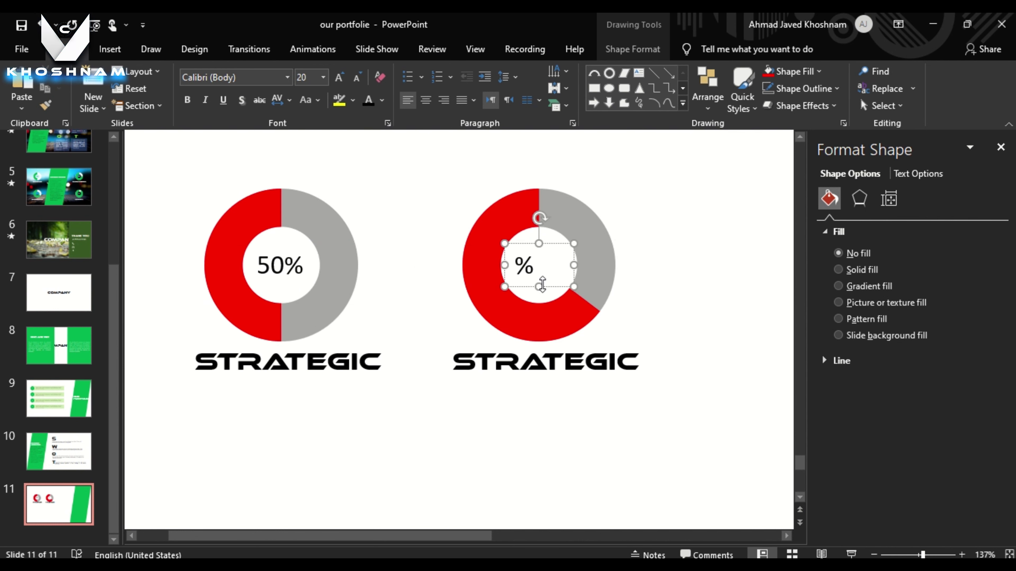
{"action": "type", "text": "75"}
{"action": "left_click", "coordinate": [583, 410]}
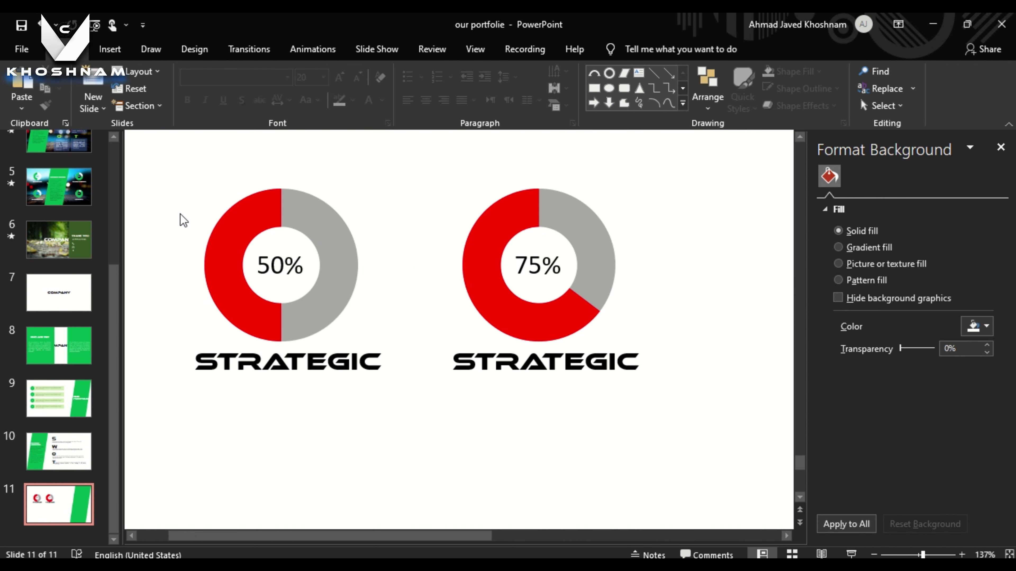
Copy both labelled rings into a second row and enlarge the lower-left red arc to three quarters
{"action": "left_click_drag", "start_coordinate": [141, 136], "coordinate": [770, 463]}
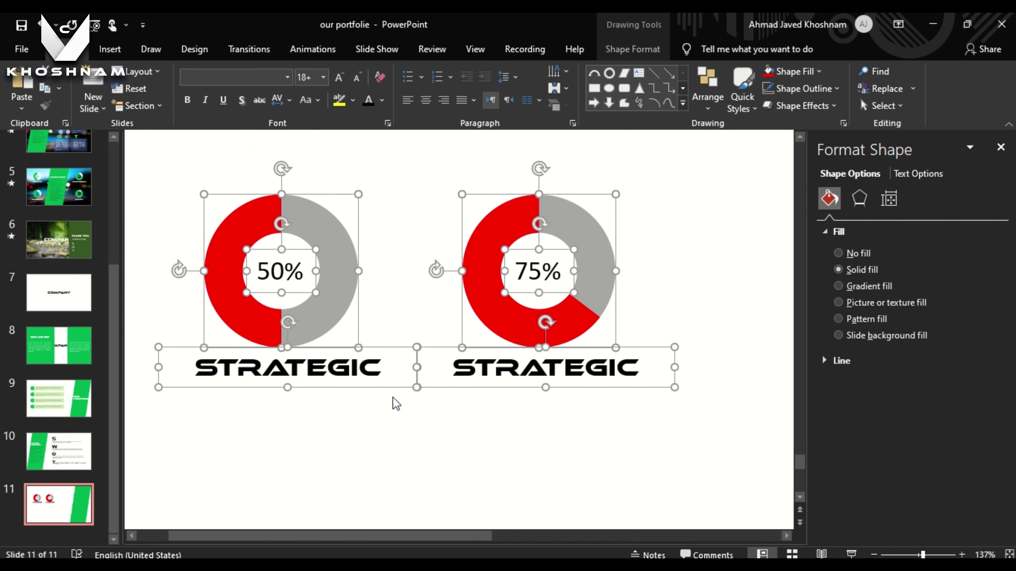
{"action": "mouse_move", "coordinate": [336, 328]}
{"action": "left_mouse_down"}
{"action": "mouse_move", "coordinate": [352, 439]}
{"action": "mouse_move", "coordinate": [343, 502]}
{"action": "left_mouse_up"}
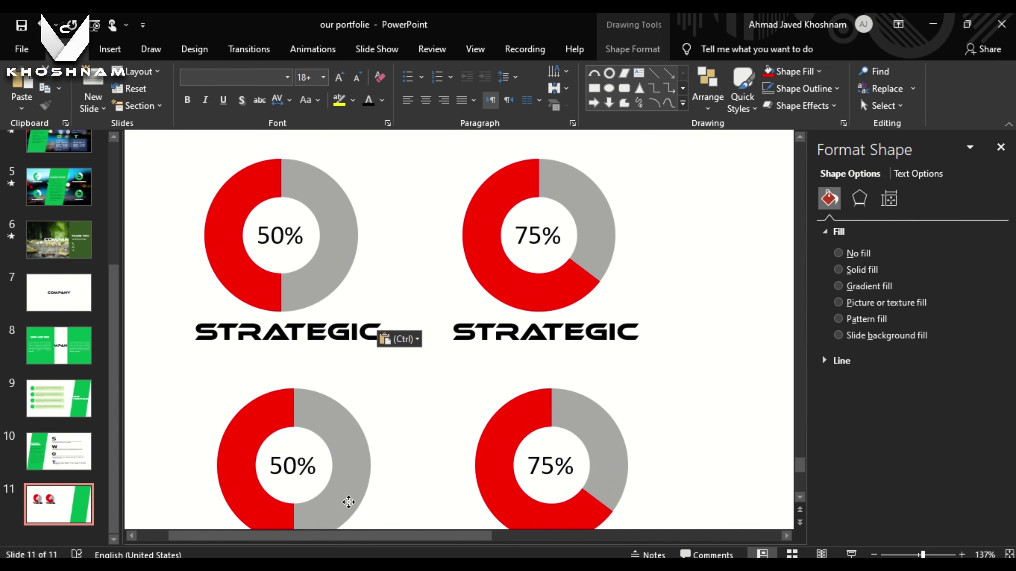
{"action": "scroll", "coordinate": [520, 460], "scroll_direction": "down", "scroll_amount": 3}
{"action": "left_click", "coordinate": [549, 470]}
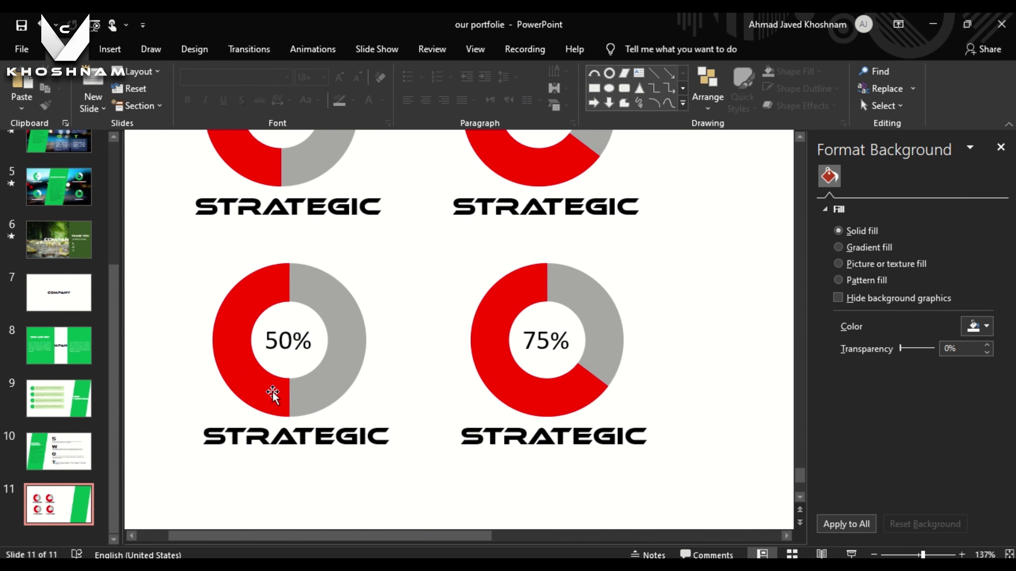
{"action": "left_click", "coordinate": [289, 419]}
{"action": "left_click_drag", "start_coordinate": [289, 419], "coordinate": [380, 347]}
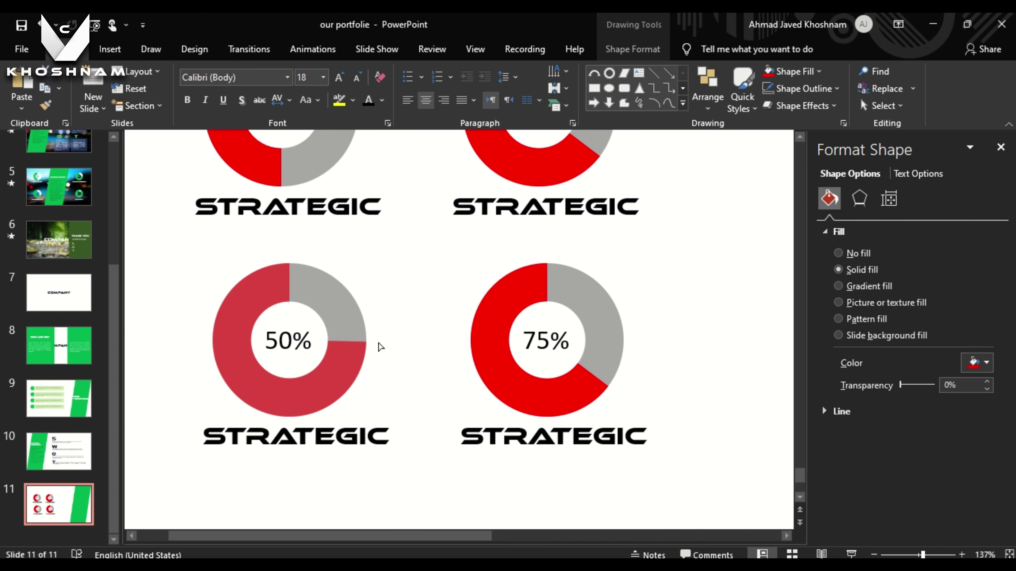
{"action": "left_click", "coordinate": [494, 387]}
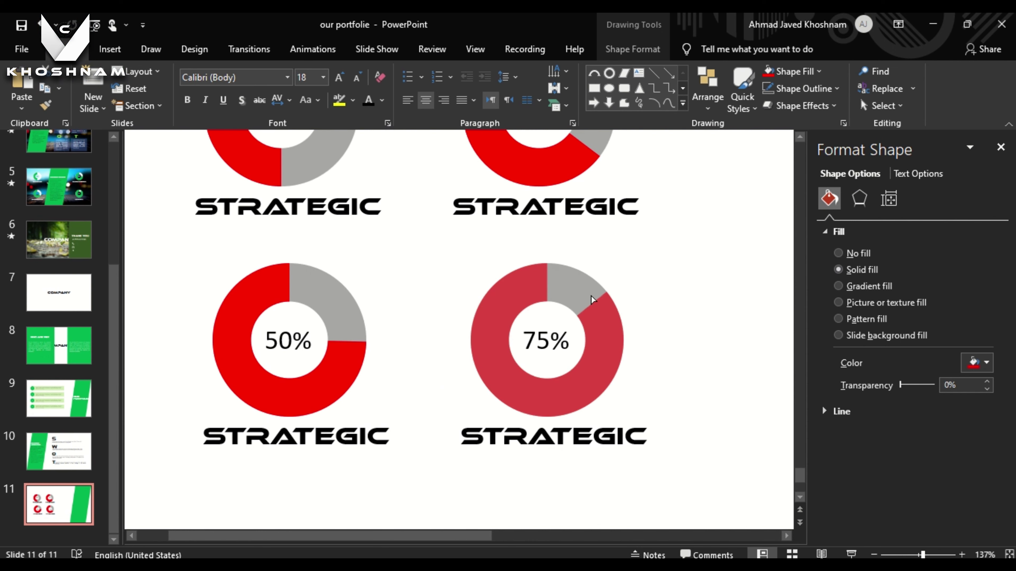
{"action": "left_click", "coordinate": [572, 483]}
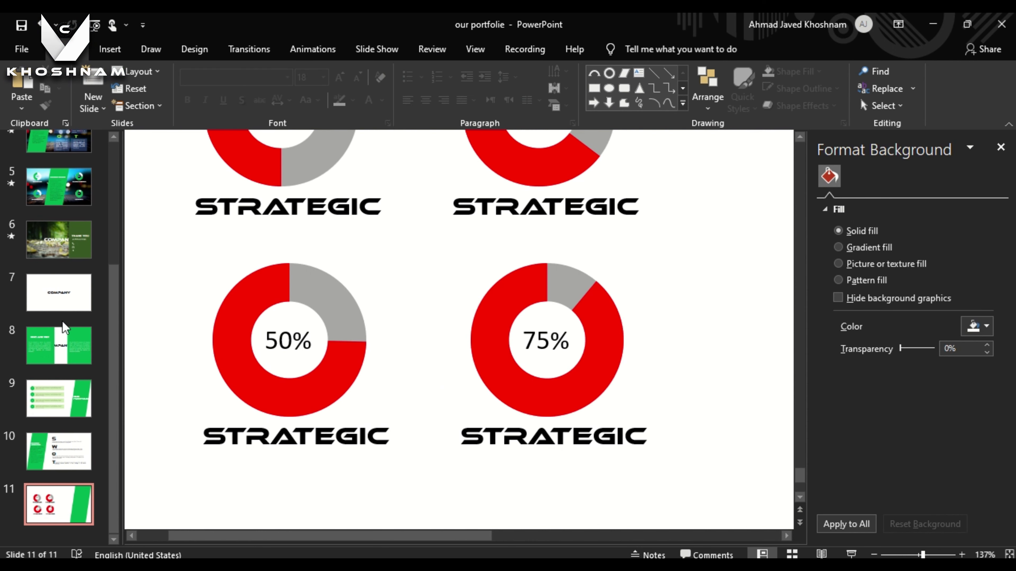
{"action": "left_click", "coordinate": [59, 187]}
{"action": "left_click", "coordinate": [223, 483]}
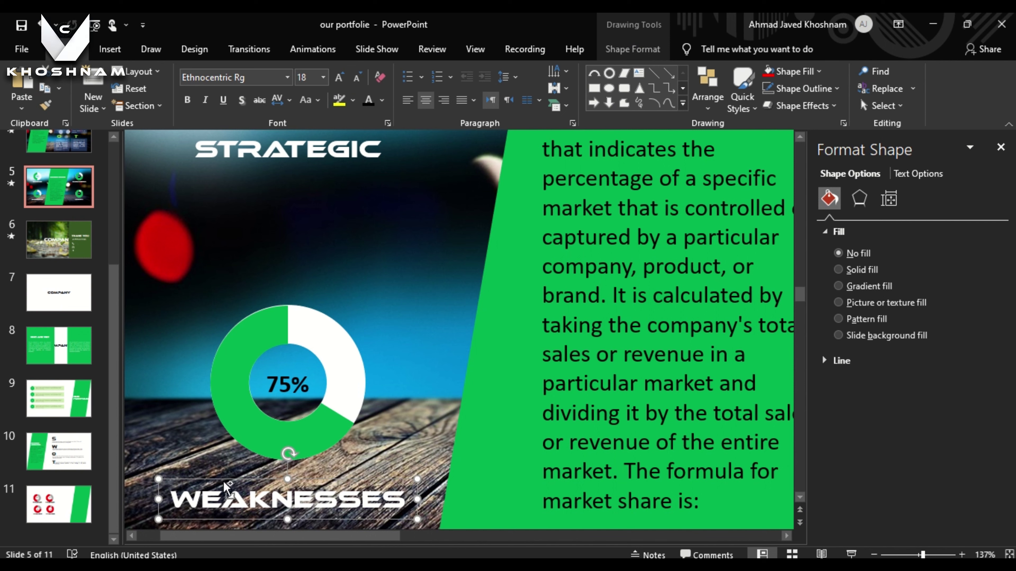
Paste WEAKNESSES on slide 11, delete the three extra STRATEGIC labels, and place it under the top-right donut
{"action": "left_click", "coordinate": [59, 505]}
{"action": "left_click", "coordinate": [542, 206]}
{"action": "key", "text": "ctrl+v"}
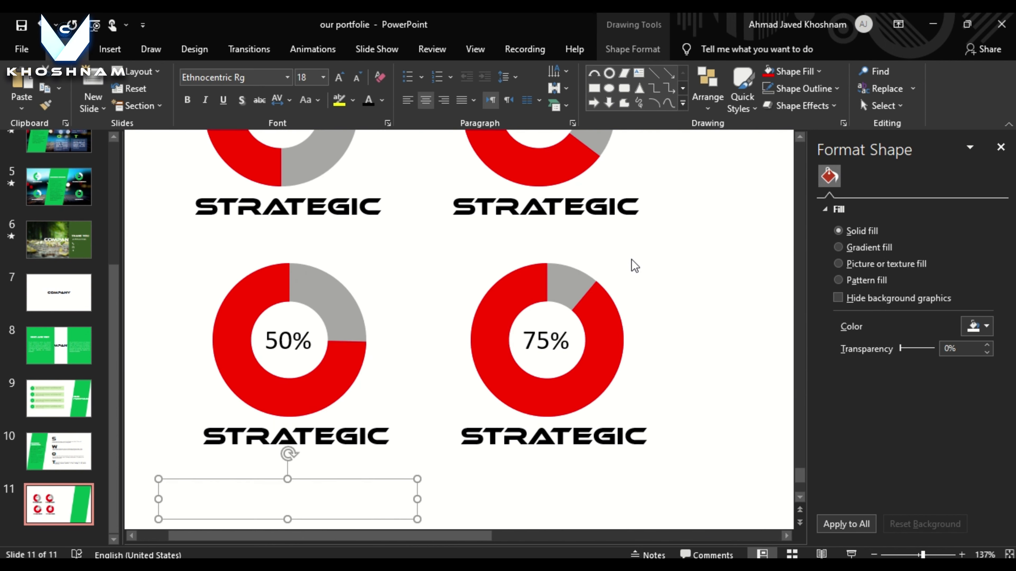
{"action": "type", "text": "WEAKNESSES"}
{"action": "left_click", "coordinate": [519, 208]}
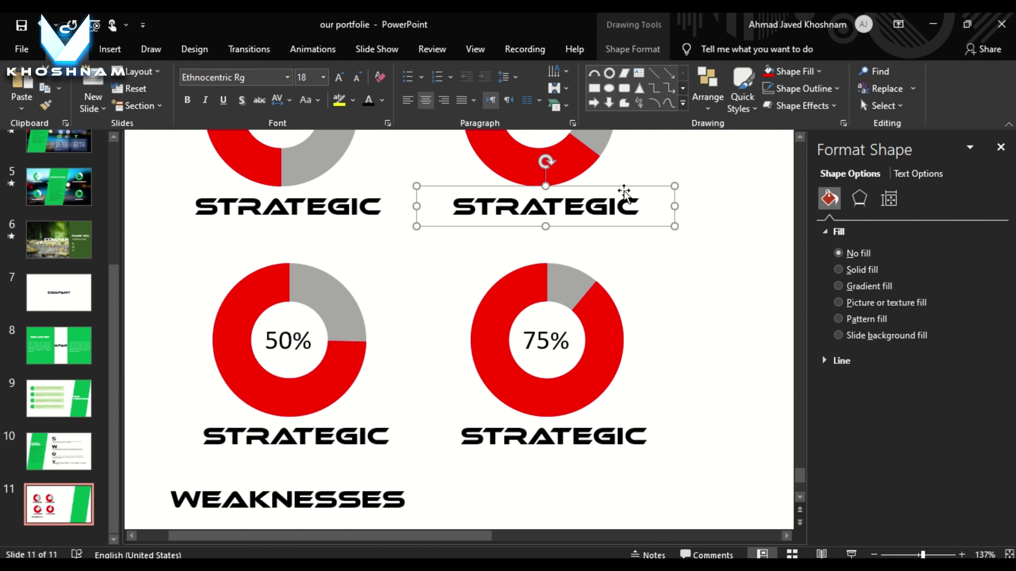
{"action": "key", "text": "Delete"}
{"action": "left_click", "coordinate": [590, 424]}
{"action": "key", "text": "Delete"}
{"action": "left_click", "coordinate": [296, 434]}
{"action": "key", "text": "Delete"}
{"action": "left_click", "coordinate": [300, 519]}
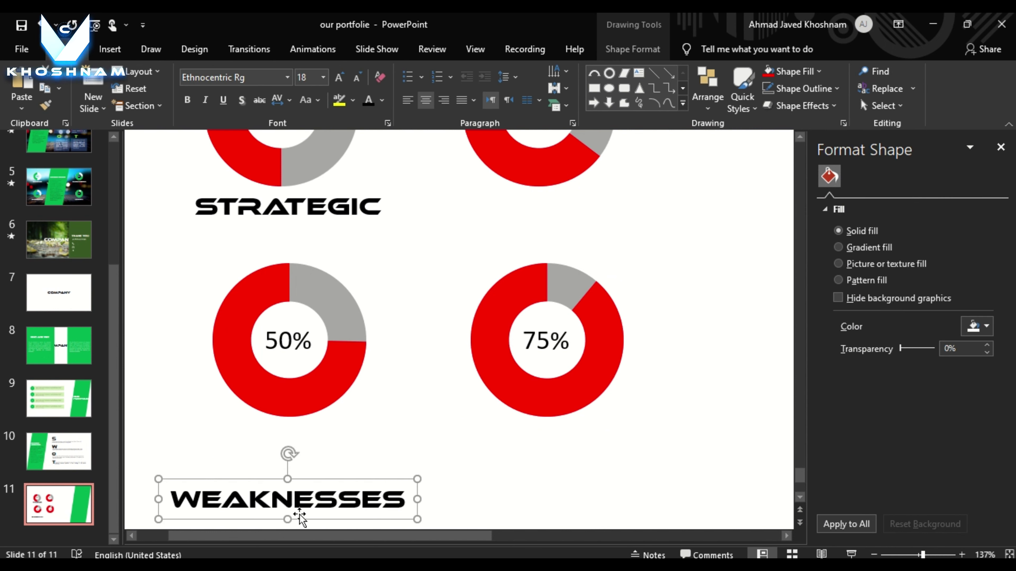
{"action": "left_click_drag", "start_coordinate": [264, 520], "coordinate": [515, 226]}
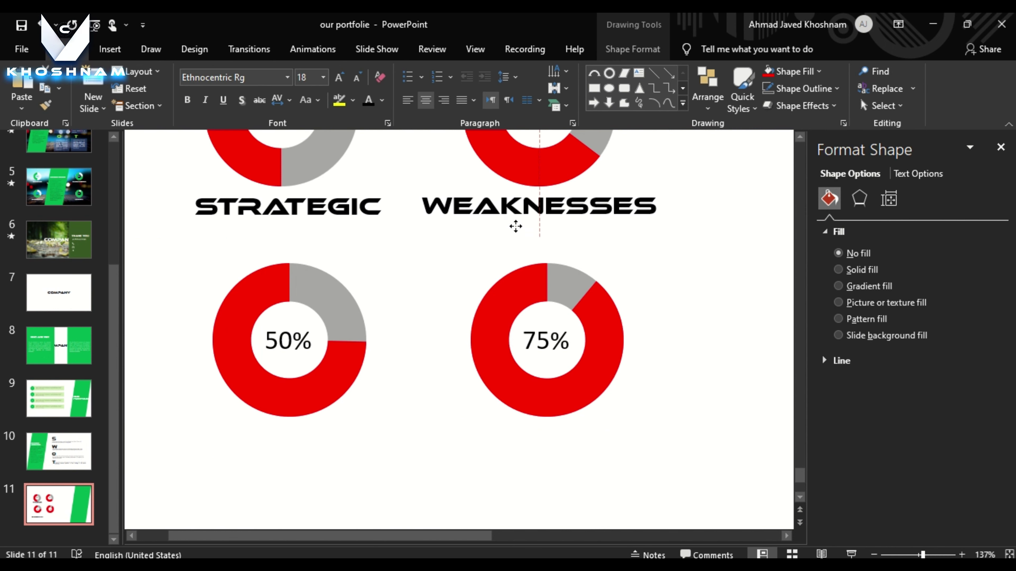
{"action": "left_click", "coordinate": [400, 401]}
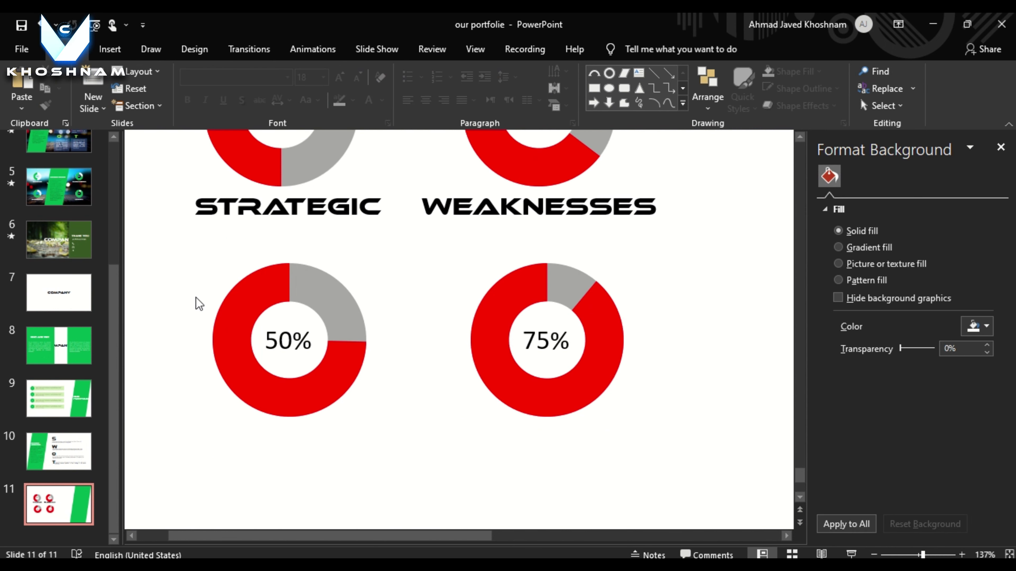
Copy the OPPORTUNITIES title from slide 5 and paste it onto slide 11
{"action": "left_click", "coordinate": [58, 152]}
{"action": "left_click", "coordinate": [57, 216]}
{"action": "left_click_drag", "start_coordinate": [471, 538], "coordinate": [820, 538]}
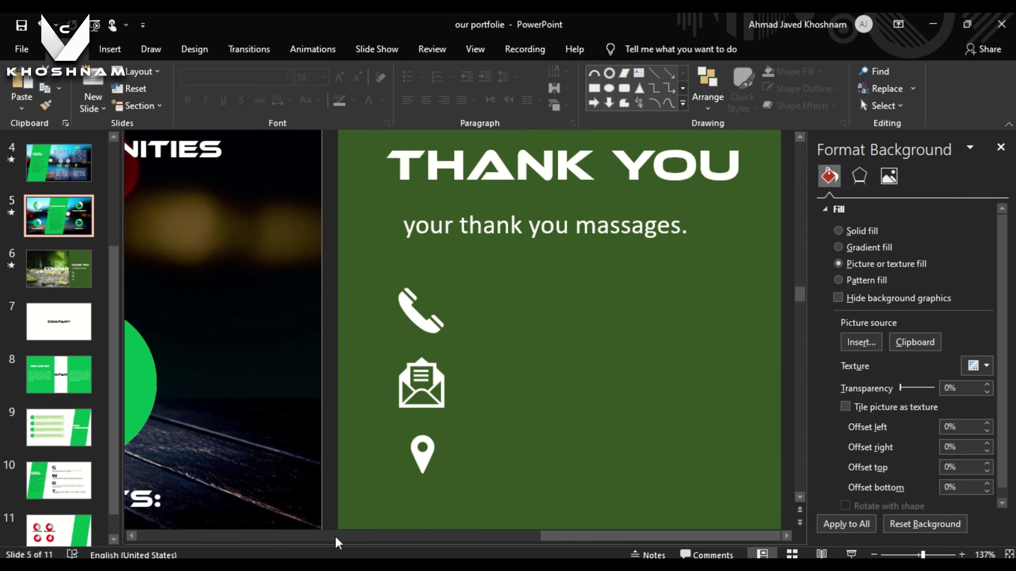
{"action": "left_click", "coordinate": [336, 537]}
{"action": "left_click", "coordinate": [679, 171]}
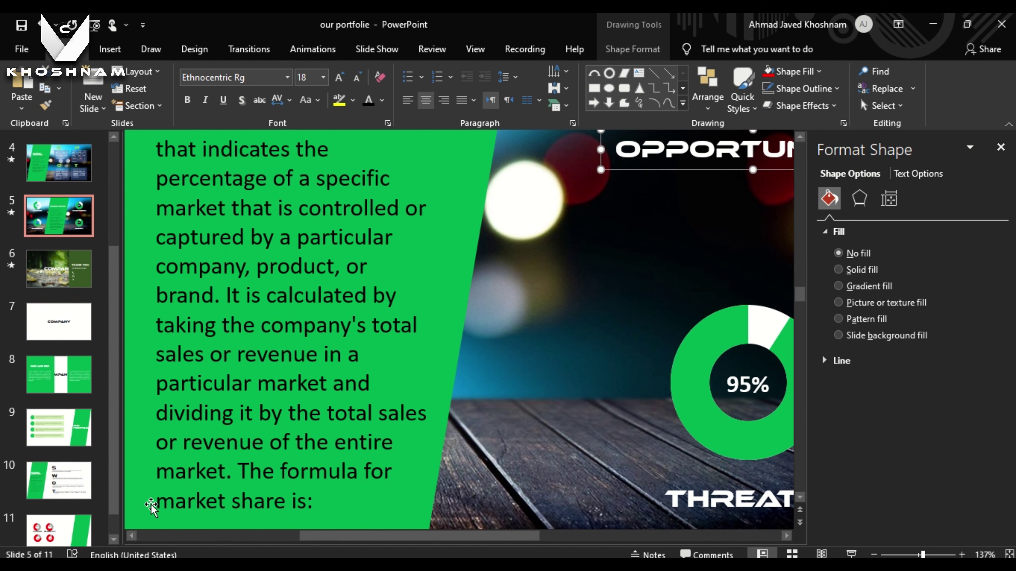
{"action": "left_click", "coordinate": [72, 555]}
{"action": "left_click", "coordinate": [587, 276]}
{"action": "left_click", "coordinate": [59, 531]}
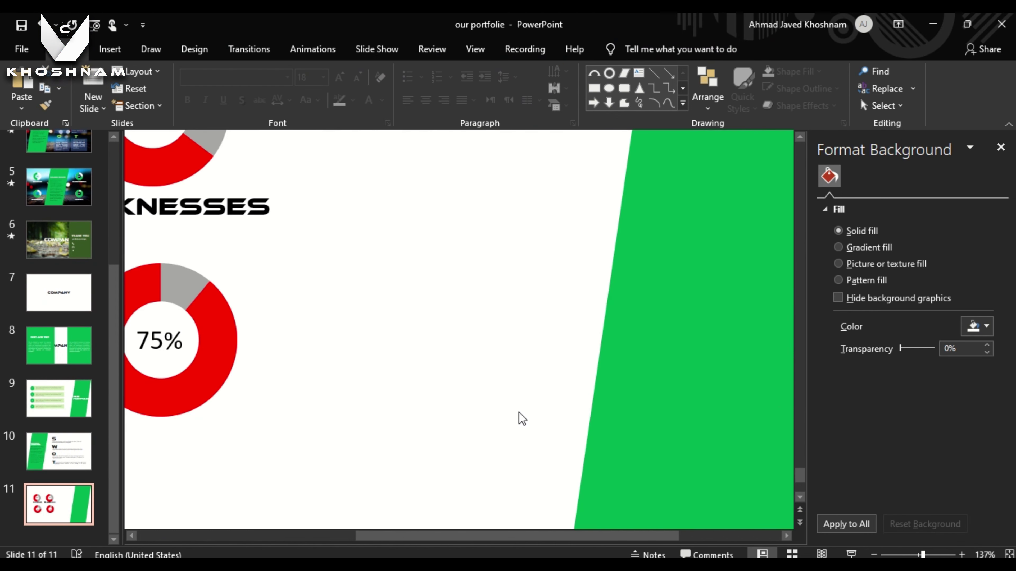
{"action": "key", "text": "ctrl+v"}
Copy THREATS from slide 5 to slide 11, make it black, and move it under the charts
{"action": "left_click", "coordinate": [59, 187]}
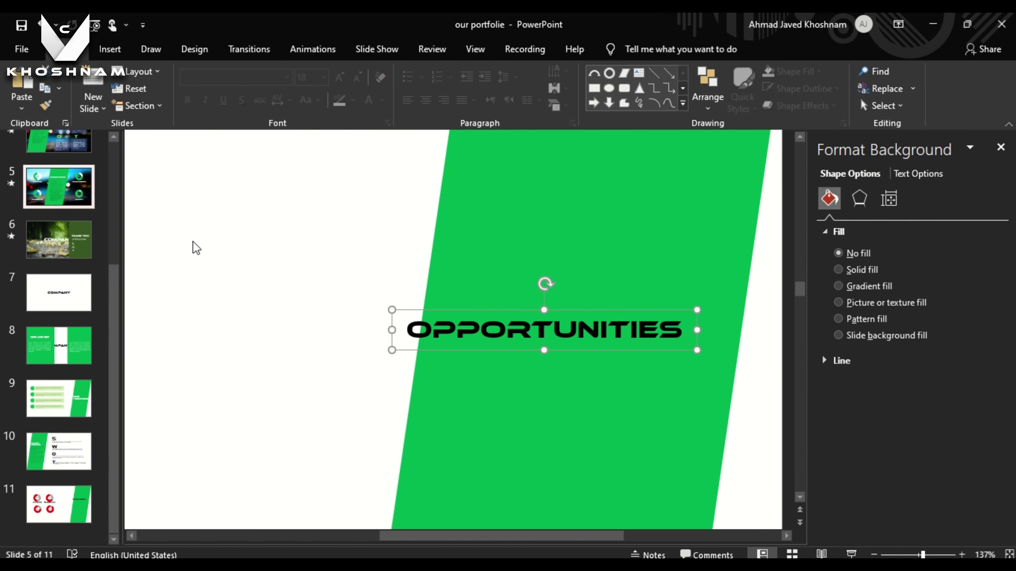
{"action": "scroll", "coordinate": [396, 436], "scroll_direction": "down", "scroll_amount": 3}
{"action": "left_click", "coordinate": [480, 446]}
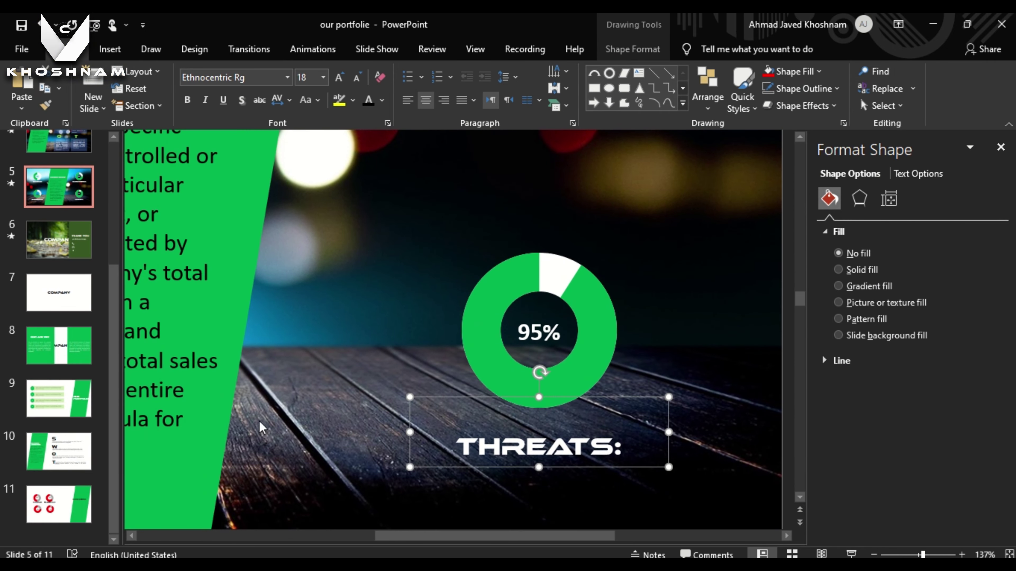
{"action": "key", "text": "ctrl+c"}
{"action": "left_click", "coordinate": [59, 504]}
{"action": "key", "text": "ctrl+v"}
{"action": "left_click", "coordinate": [369, 101]}
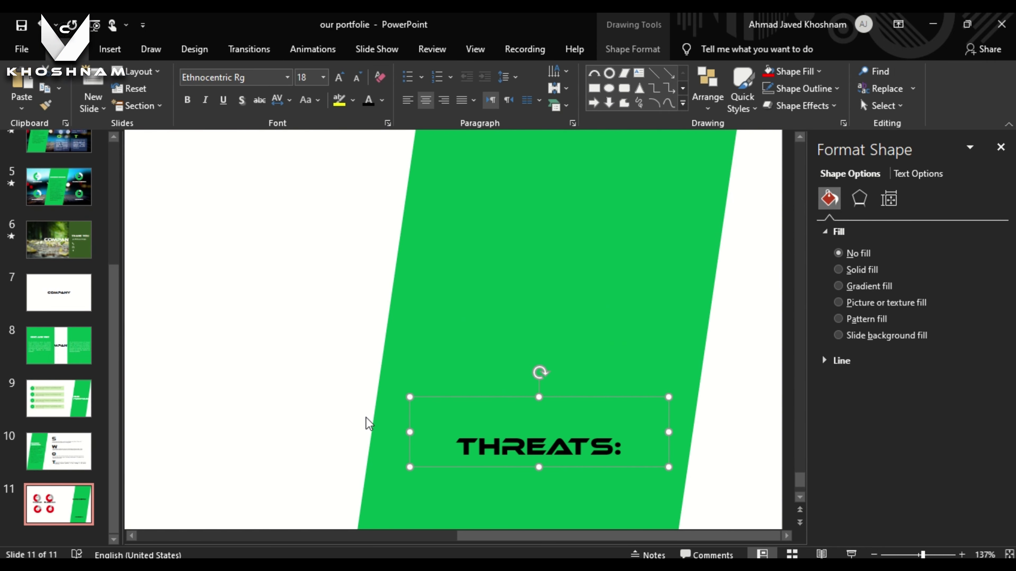
{"action": "left_click", "coordinate": [329, 431]}
{"action": "mouse_move", "coordinate": [463, 398]}
{"action": "left_mouse_down"}
{"action": "mouse_move", "coordinate": [148, 365]}
{"action": "mouse_move", "coordinate": [153, 438]}
{"action": "mouse_move", "coordinate": [498, 370]}
{"action": "mouse_move", "coordinate": [526, 342]}
{"action": "left_mouse_up"}
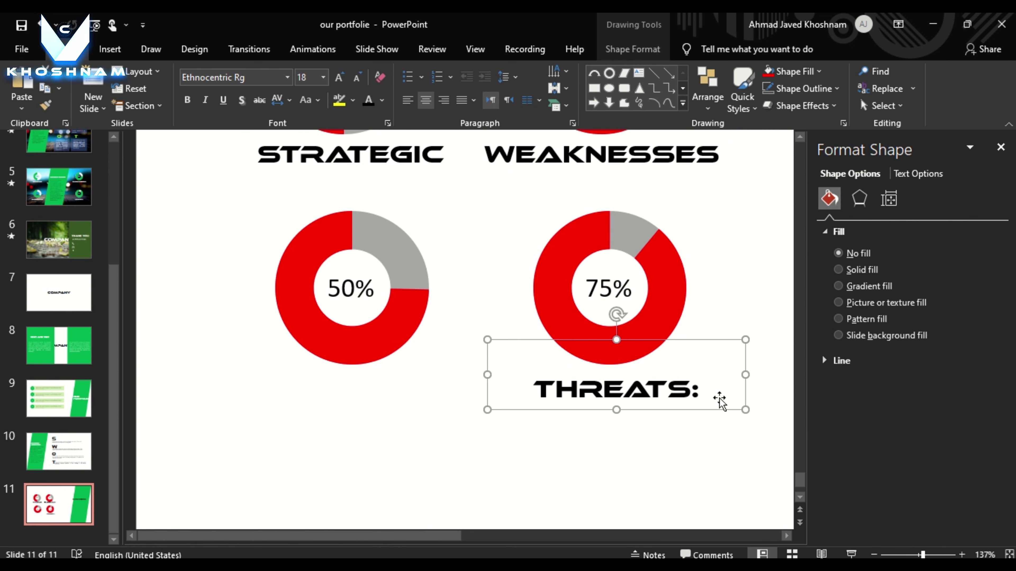
{"action": "left_click", "coordinate": [596, 476]}
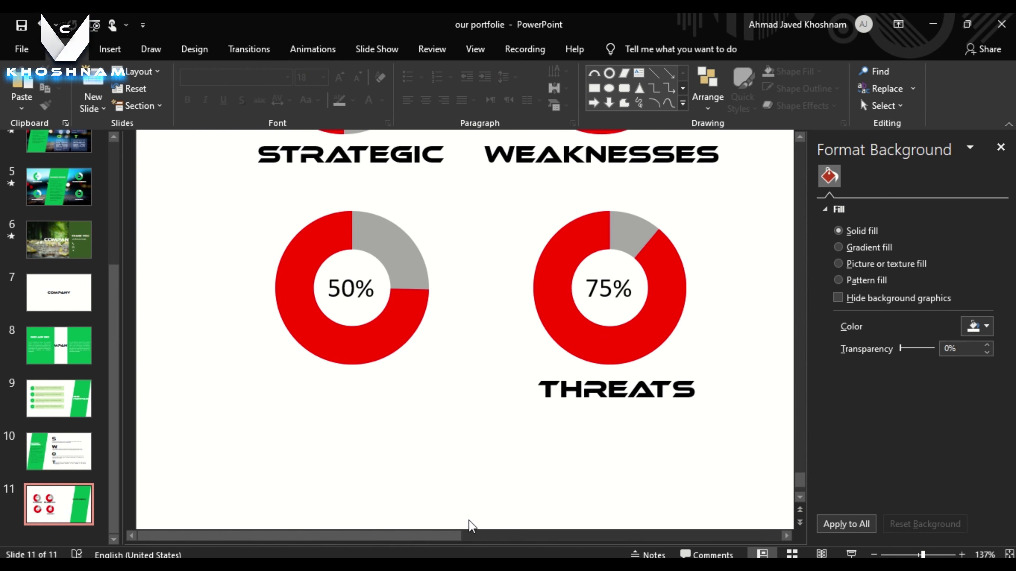
Position OPPORTUNITIES under the lower-left 50% donut
{"action": "left_click_drag", "start_coordinate": [400, 536], "coordinate": [586, 536]}
{"action": "left_click", "coordinate": [724, 220]}
{"action": "left_click_drag", "start_coordinate": [724, 220], "coordinate": [167, 448]}
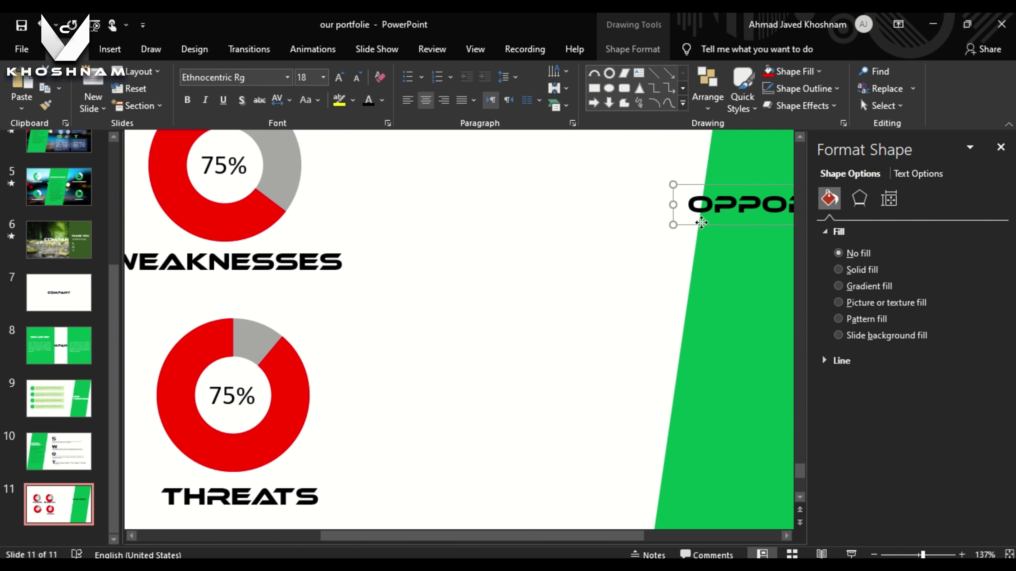
{"action": "left_click_drag", "start_coordinate": [701, 220], "coordinate": [143, 482]}
{"action": "left_click", "coordinate": [268, 537]}
{"action": "left_click_drag", "start_coordinate": [518, 496], "coordinate": [245, 511]}
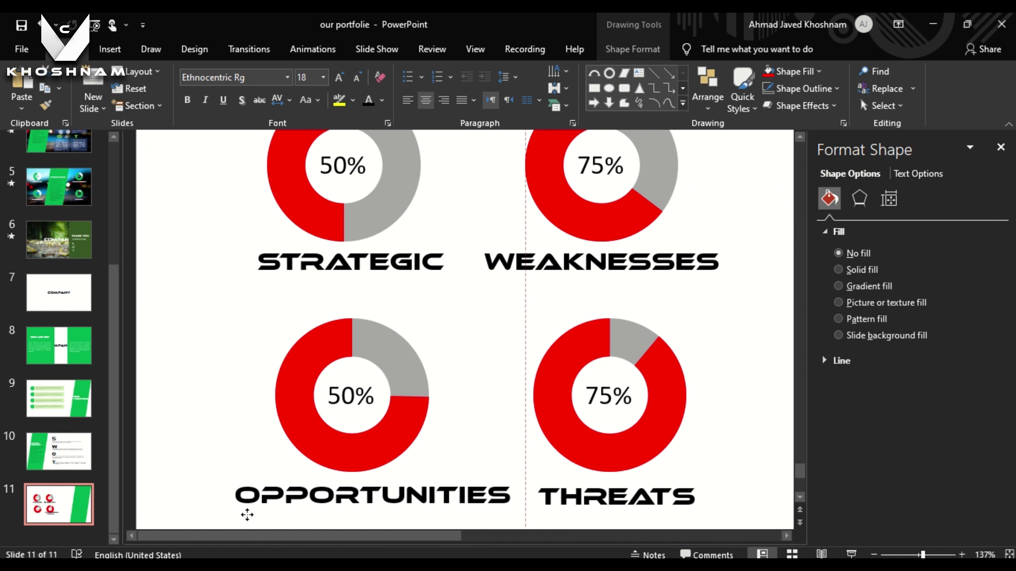
{"action": "left_click_drag", "start_coordinate": [246, 512], "coordinate": [236, 512]}
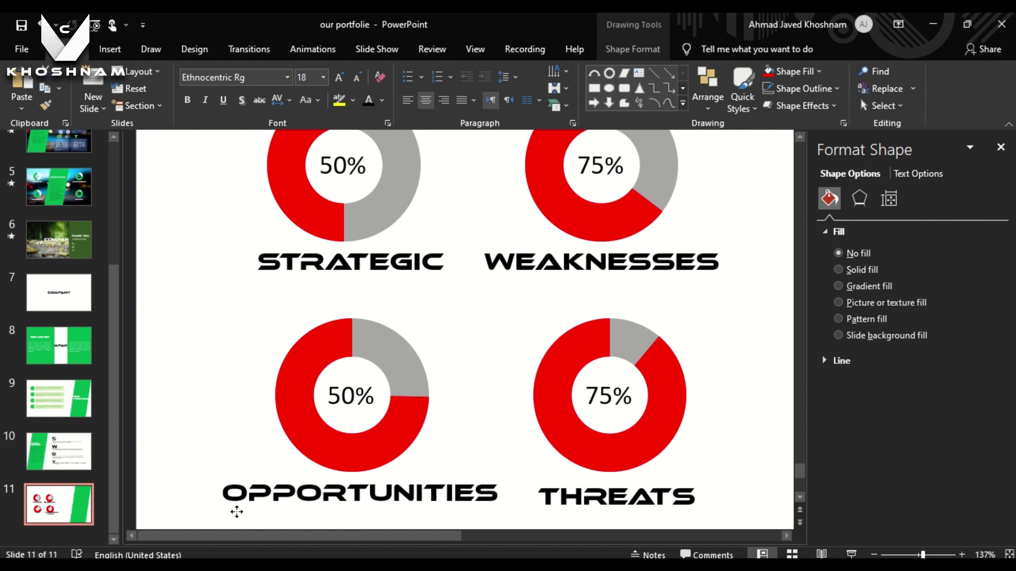
{"action": "left_click", "coordinate": [177, 383]}
{"action": "scroll", "coordinate": [196, 379], "scroll_direction": "down", "scroll_amount": 7, "text": "ctrl"}
{"action": "scroll", "coordinate": [196, 379], "scroll_direction": "down", "scroll_amount": 3, "text": "ctrl"}
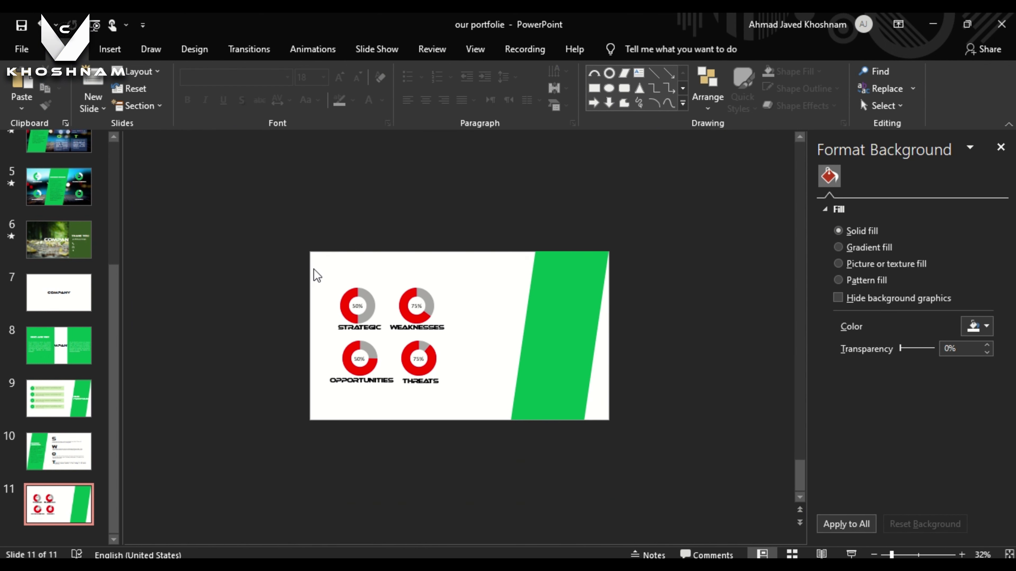
Shift the top pair and bottom pair of charts with their labels slightly right
{"action": "left_click_drag", "start_coordinate": [312, 261], "coordinate": [462, 341]}
{"action": "left_click", "coordinate": [291, 264]}
{"action": "left_click_drag", "start_coordinate": [282, 250], "coordinate": [468, 338]}
{"action": "left_click_drag", "start_coordinate": [372, 289], "coordinate": [386, 281]}
{"action": "left_click", "coordinate": [261, 370]}
{"action": "left_click_drag", "start_coordinate": [334, 370], "coordinate": [451, 416]}
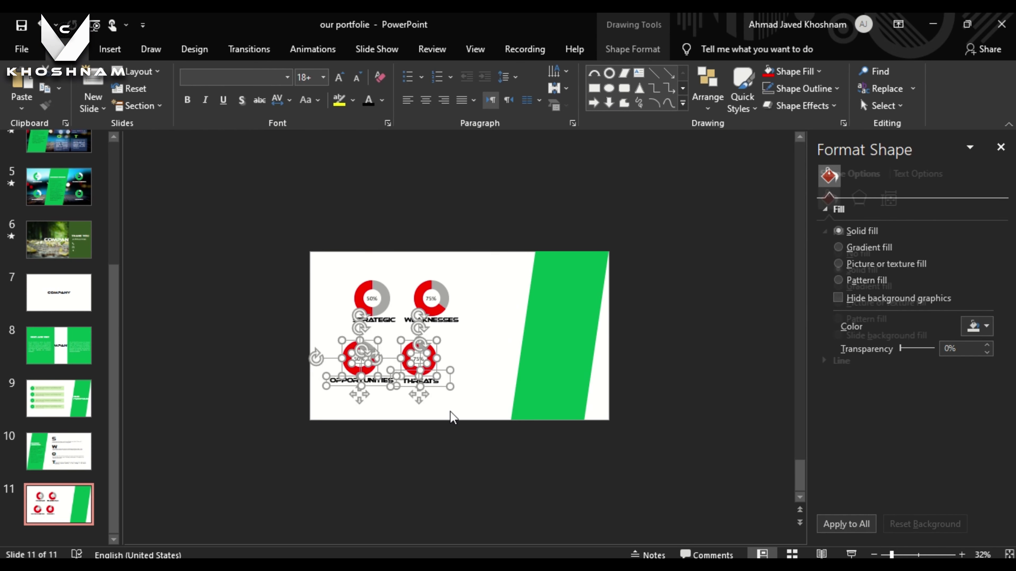
{"action": "left_click_drag", "start_coordinate": [372, 372], "coordinate": [385, 378]}
{"action": "left_click", "coordinate": [261, 327]}
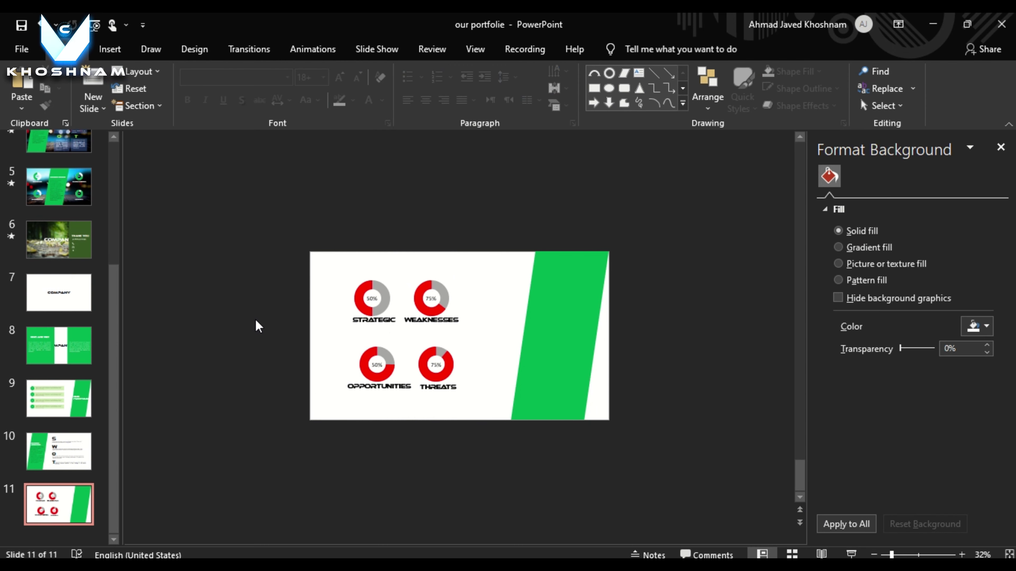
Check the STRATEGIC, THREATS and OPPORTUNITIES labels and preview slide 11 full-screen
{"action": "left_click", "coordinate": [356, 331]}
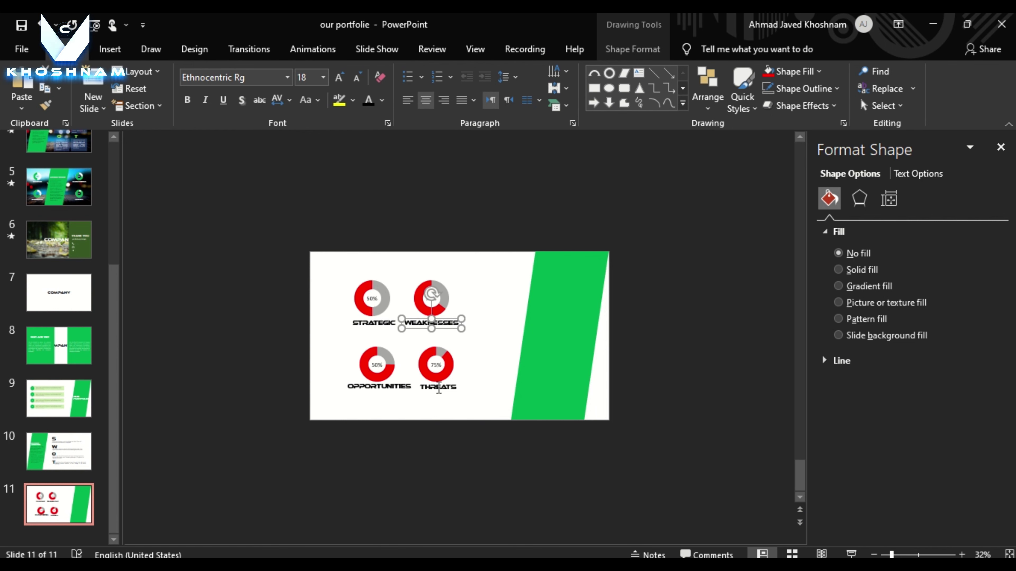
{"action": "left_click", "coordinate": [438, 388]}
{"action": "left_click", "coordinate": [389, 391]}
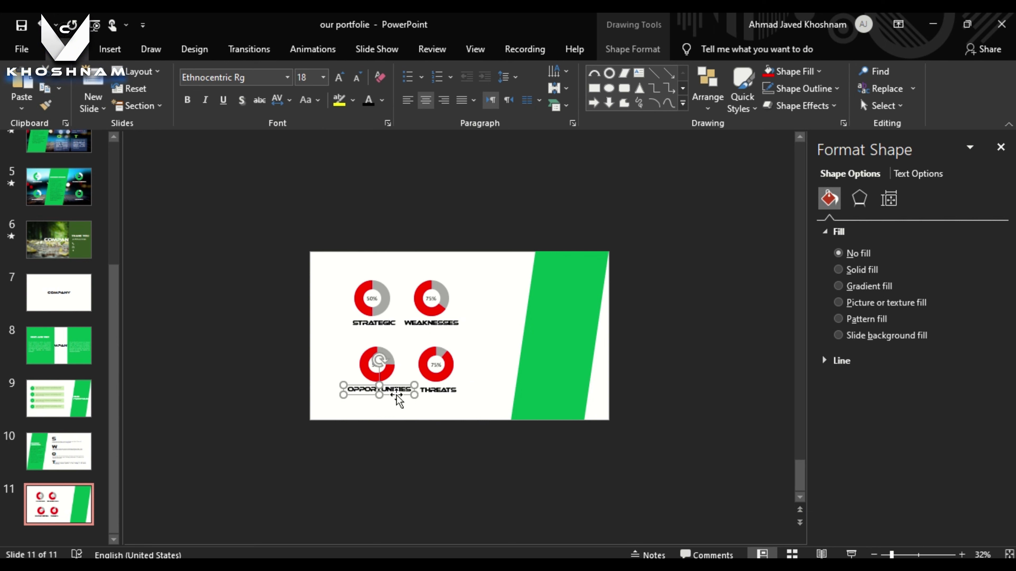
{"action": "left_click", "coordinate": [285, 385]}
{"action": "left_click", "coordinate": [851, 554]}
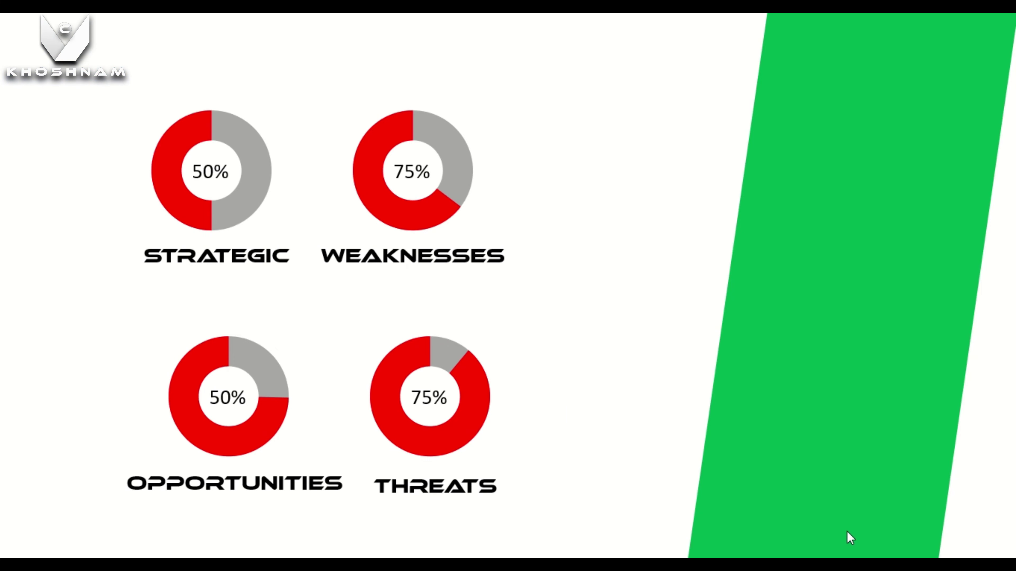
{"action": "key", "text": "Escape"}
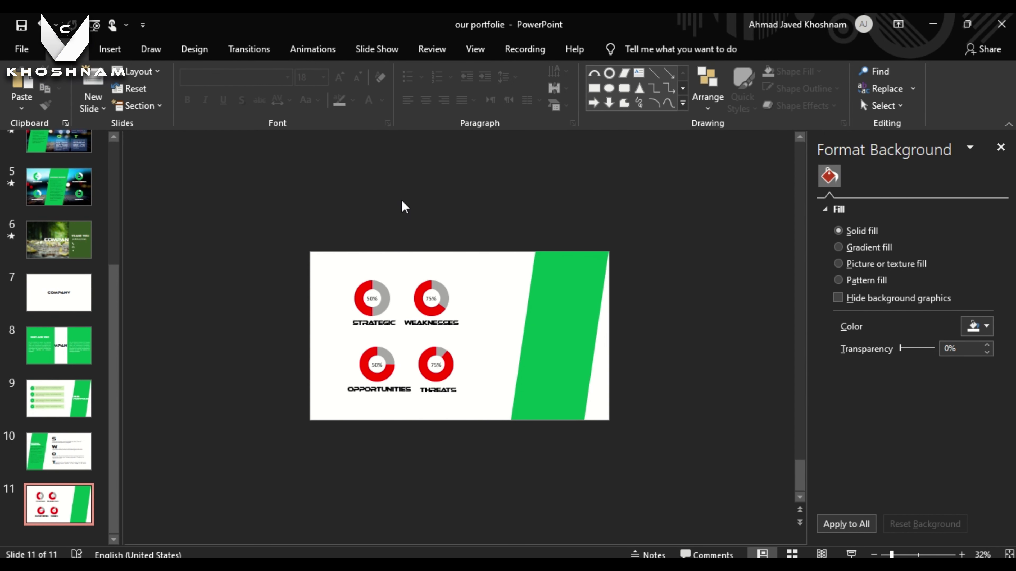
Center-align the WEAKNESSES and THREATS charts and labels on one vertical line
{"action": "left_click_drag", "start_coordinate": [507, 217], "coordinate": [396, 442]}
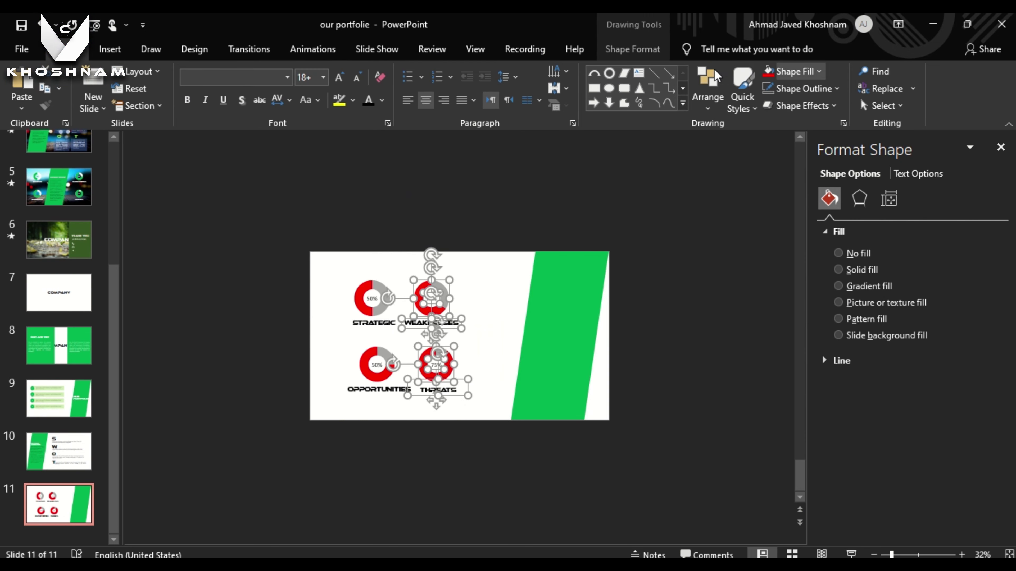
{"action": "left_click", "coordinate": [632, 49]}
{"action": "left_click", "coordinate": [843, 71]}
{"action": "left_click", "coordinate": [863, 112]}
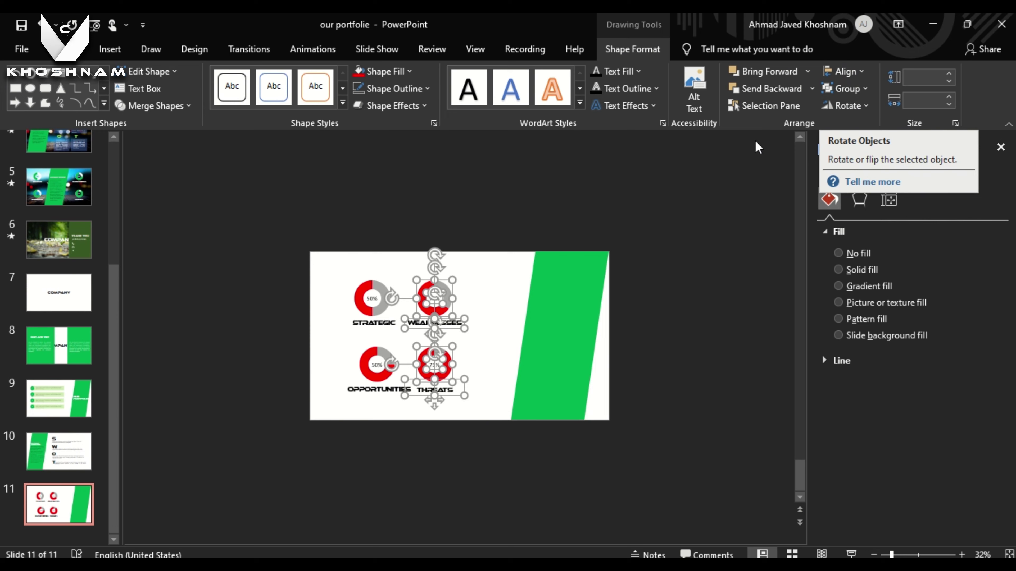
Center-align the STRATEGIC and OPPORTUNITIES charts and labels on one vertical line
{"action": "left_click", "coordinate": [249, 211]}
{"action": "left_click_drag", "start_coordinate": [249, 185], "coordinate": [396, 394]}
{"action": "left_click", "coordinate": [845, 71]}
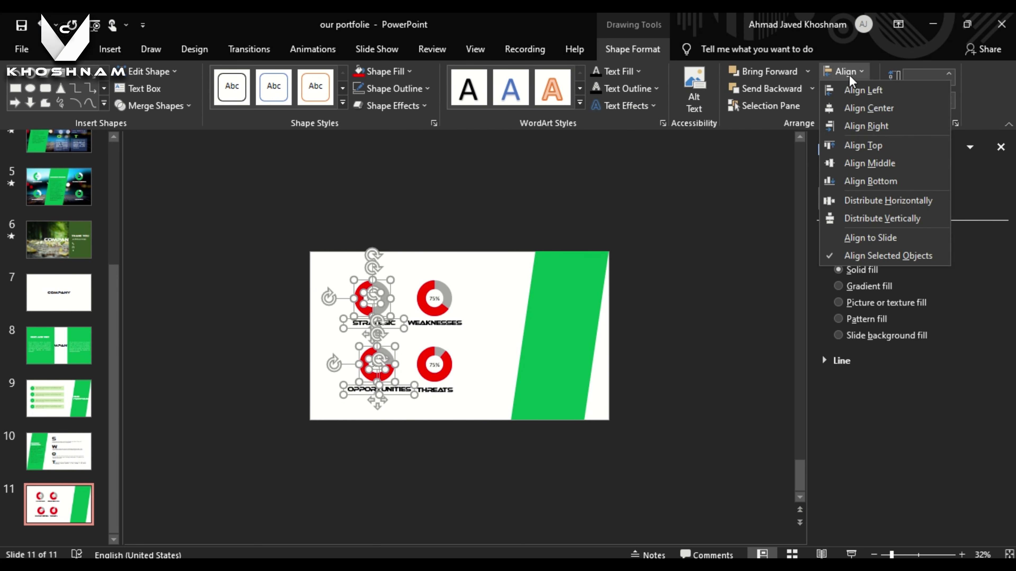
{"action": "left_click", "coordinate": [869, 108]}
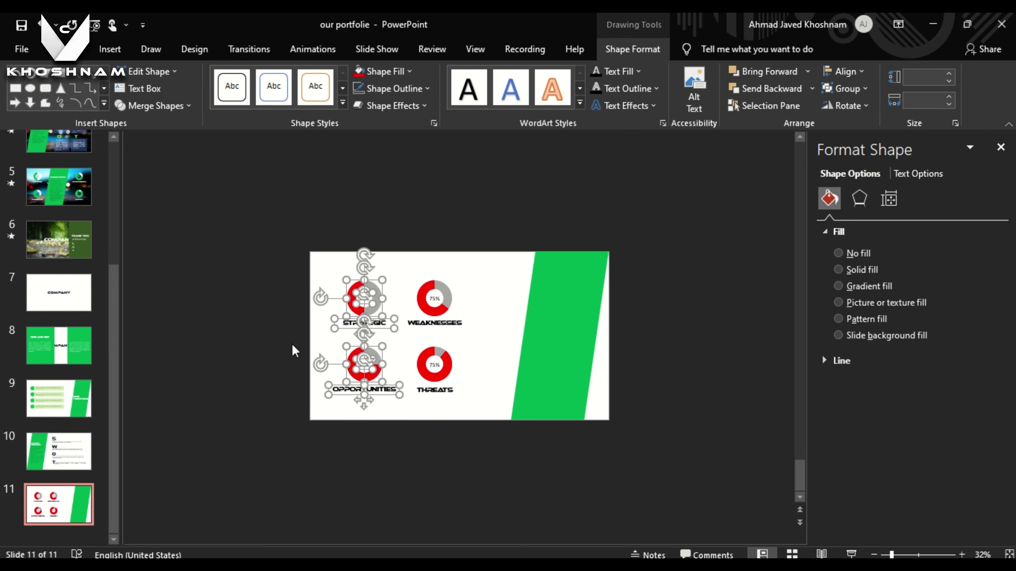
{"action": "left_click", "coordinate": [295, 351]}
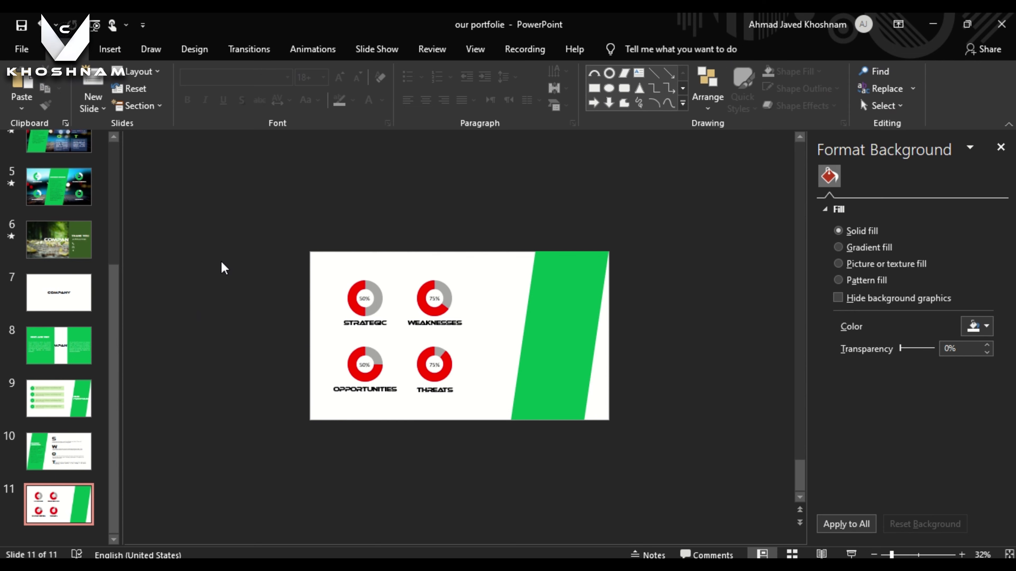
Duplicate slide 7, move the copy to the end as slide 12, and review slides 7–12
{"action": "scroll", "coordinate": [60, 360], "scroll_direction": "up", "scroll_amount": 1}
{"action": "left_click", "coordinate": [67, 266]}
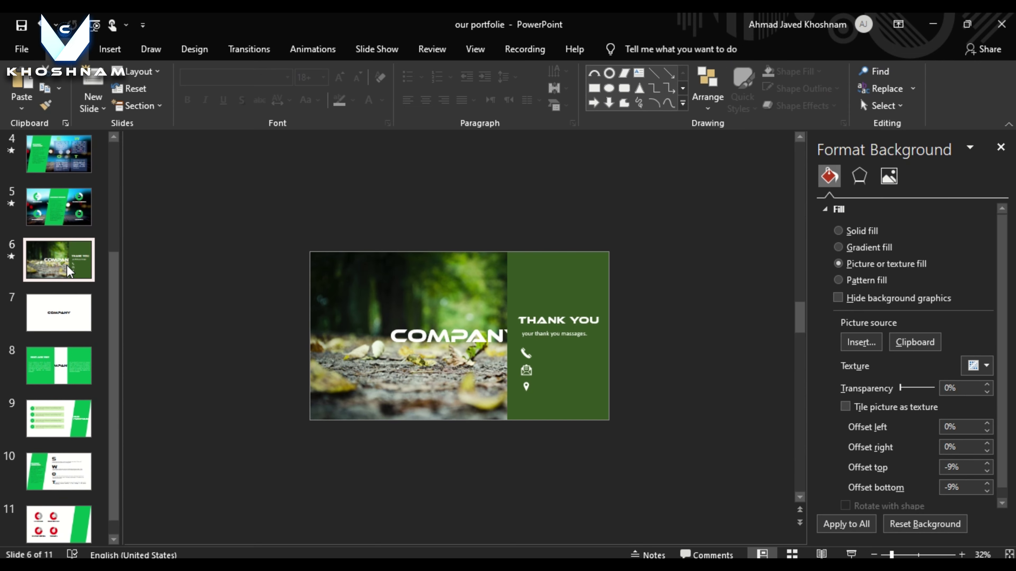
{"action": "right_click", "coordinate": [71, 320]}
{"action": "left_click", "coordinate": [128, 159]}
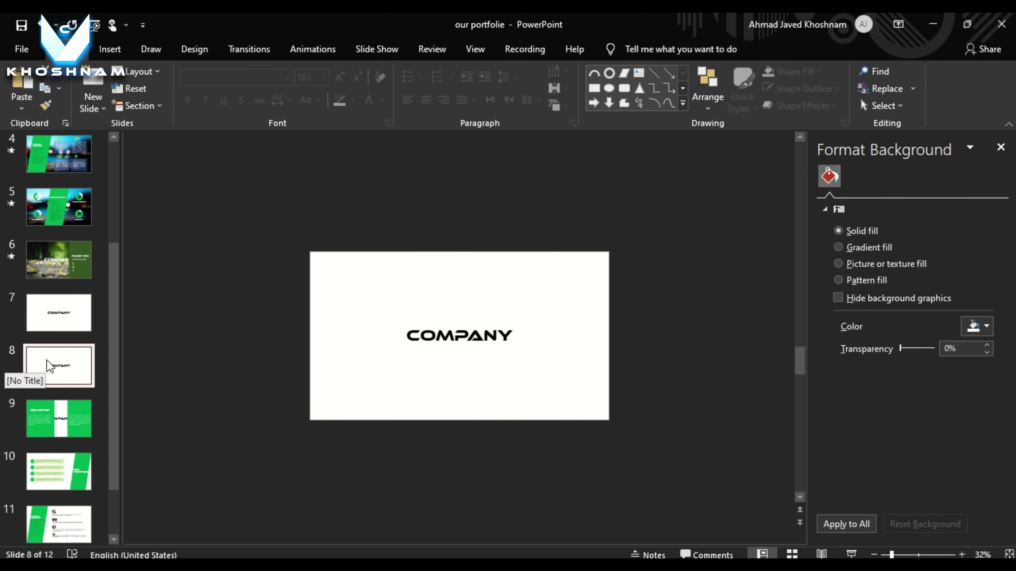
{"action": "left_click_drag", "start_coordinate": [49, 366], "coordinate": [63, 498]}
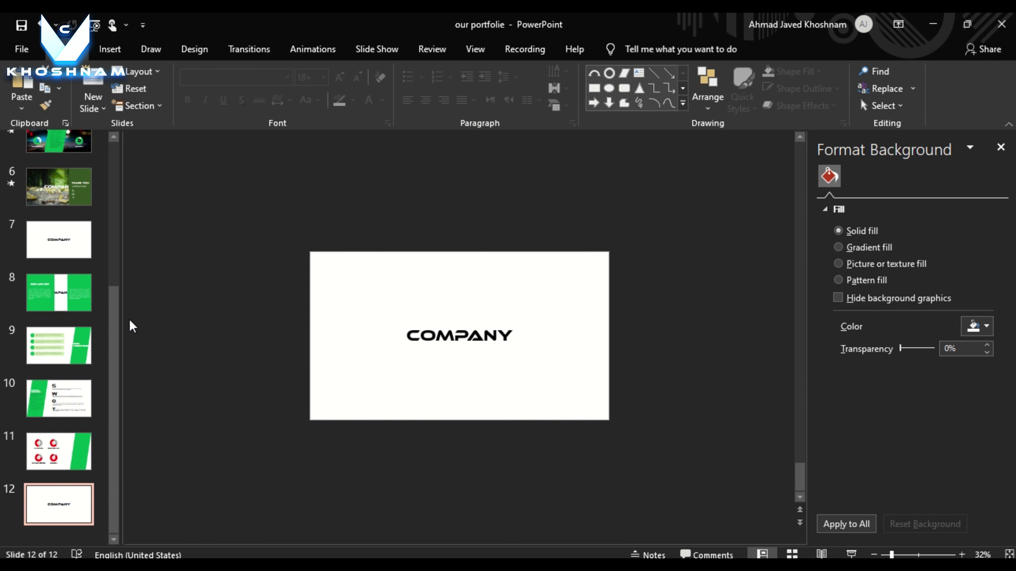
{"action": "left_click", "coordinate": [59, 241]}
{"action": "left_click", "coordinate": [59, 292]}
{"action": "left_click", "coordinate": [58, 345]}
{"action": "left_click", "coordinate": [67, 400]}
{"action": "left_click", "coordinate": [62, 508]}
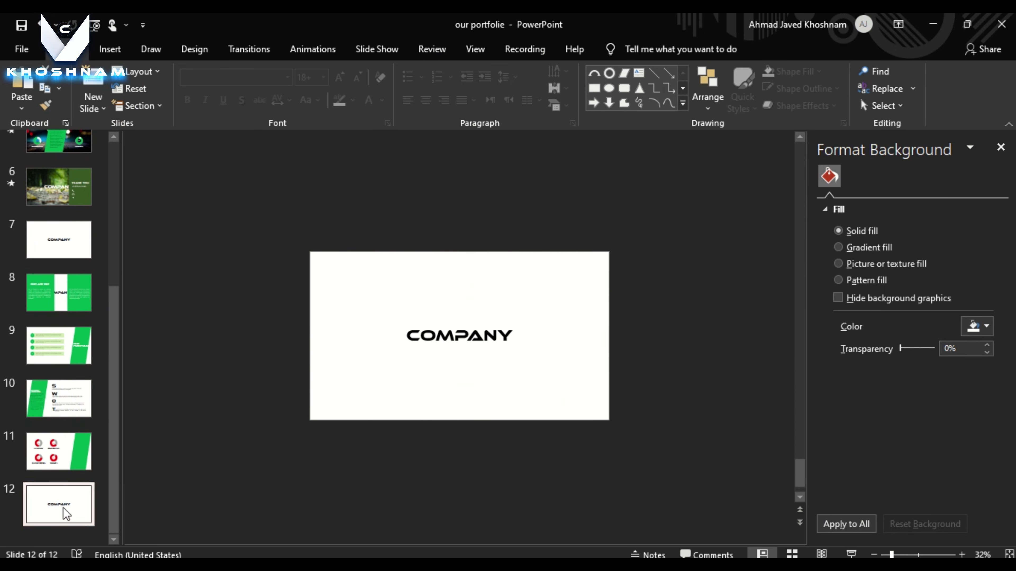
Give slide 7 a gradient background with two green stops
{"action": "left_click", "coordinate": [47, 249]}
{"action": "left_click", "coordinate": [114, 50]}
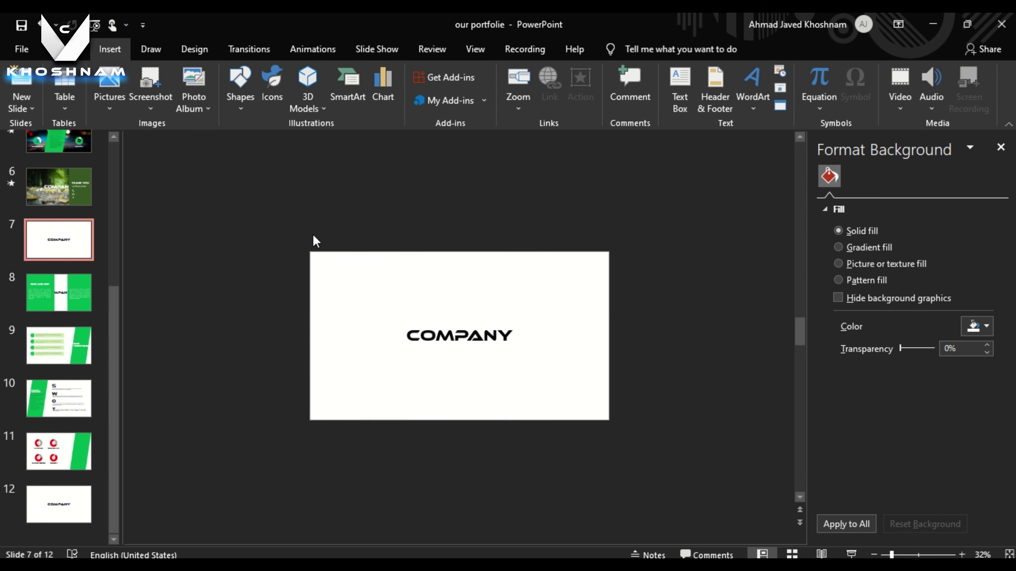
{"action": "left_click", "coordinate": [868, 249]}
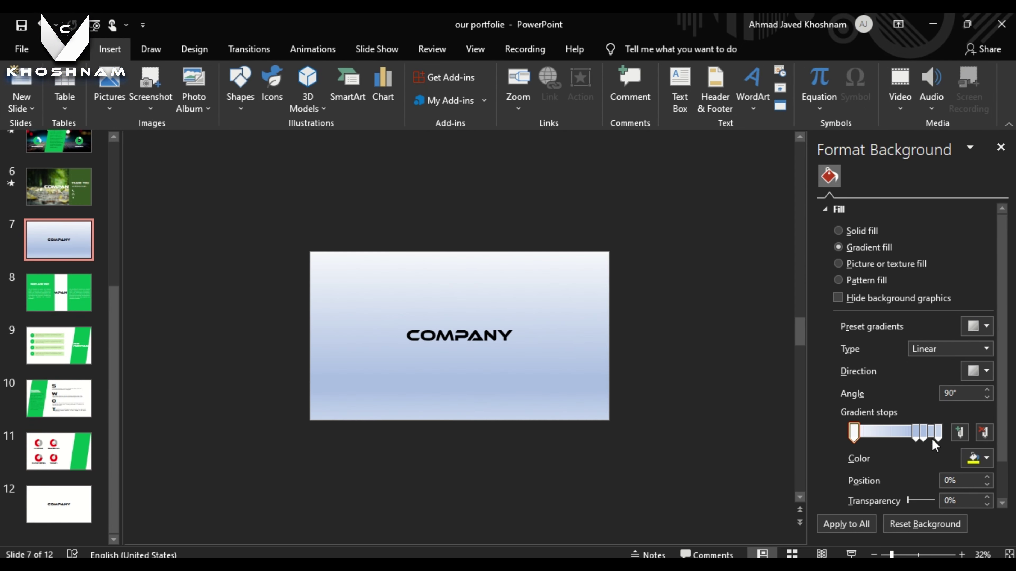
{"action": "left_click_drag", "start_coordinate": [926, 436], "coordinate": [892, 401]}
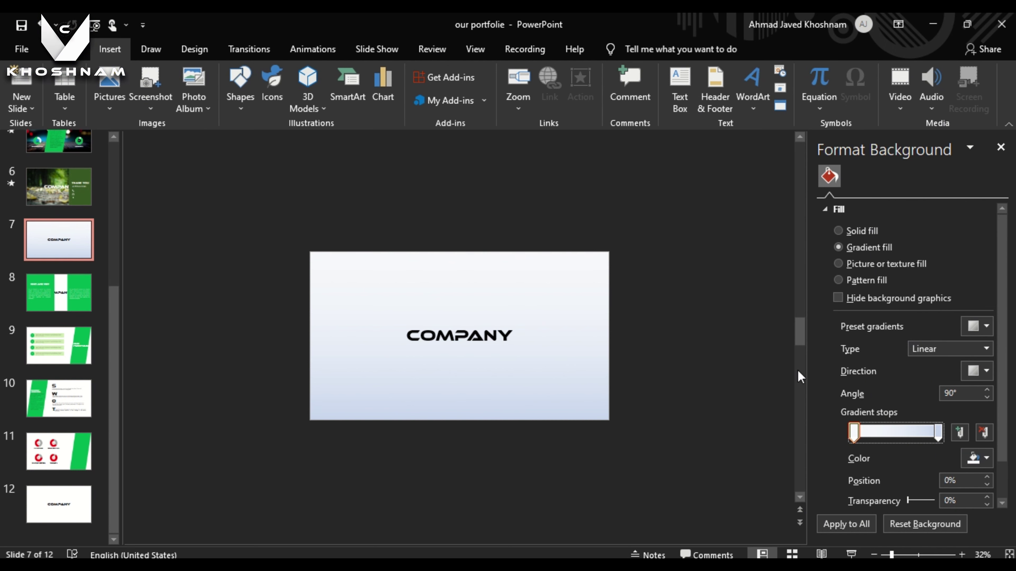
{"action": "left_click", "coordinate": [938, 432]}
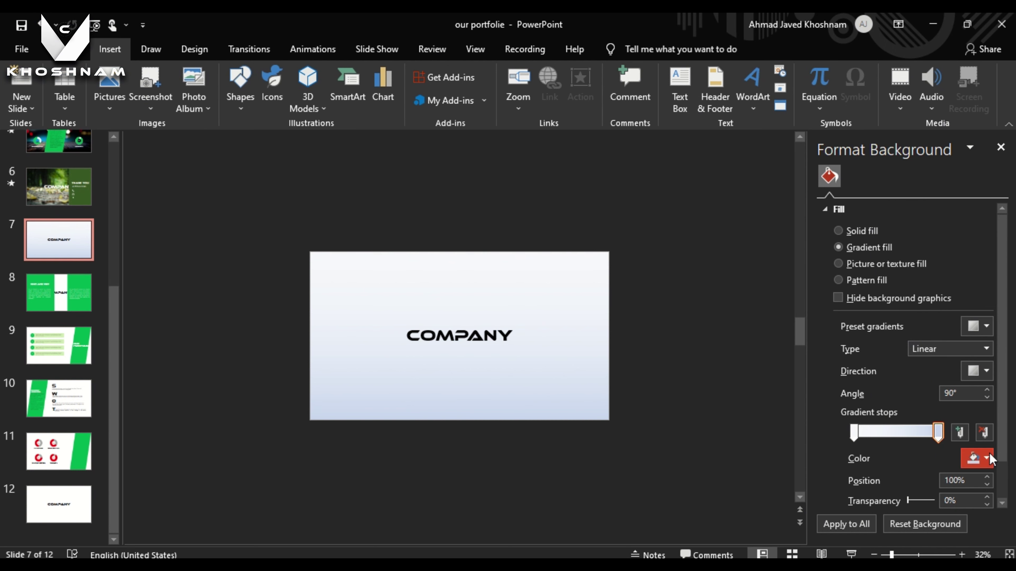
{"action": "left_click", "coordinate": [987, 458]}
{"action": "left_click", "coordinate": [1009, 351]}
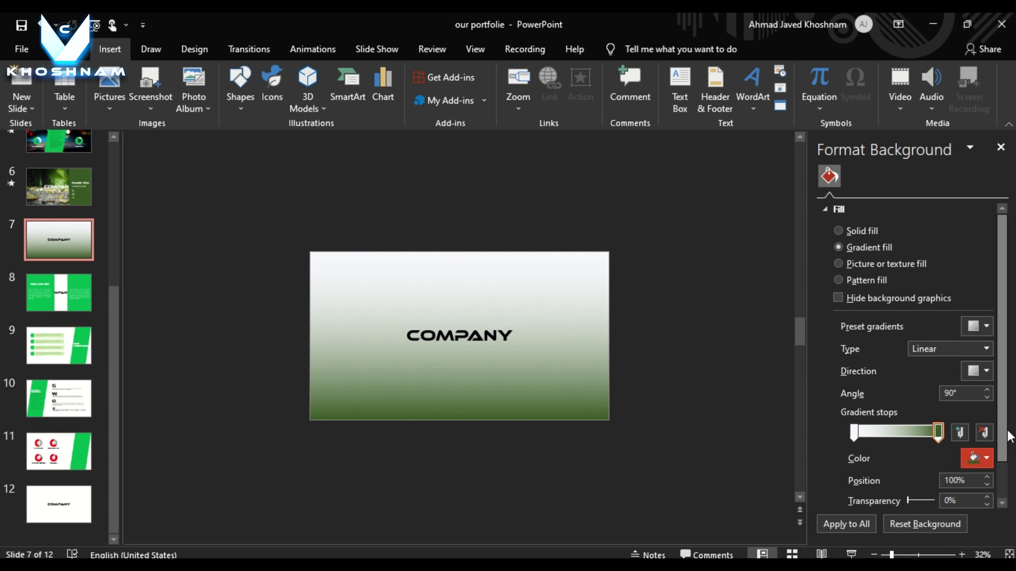
{"action": "left_click", "coordinate": [987, 458]}
{"action": "left_click", "coordinate": [884, 403]}
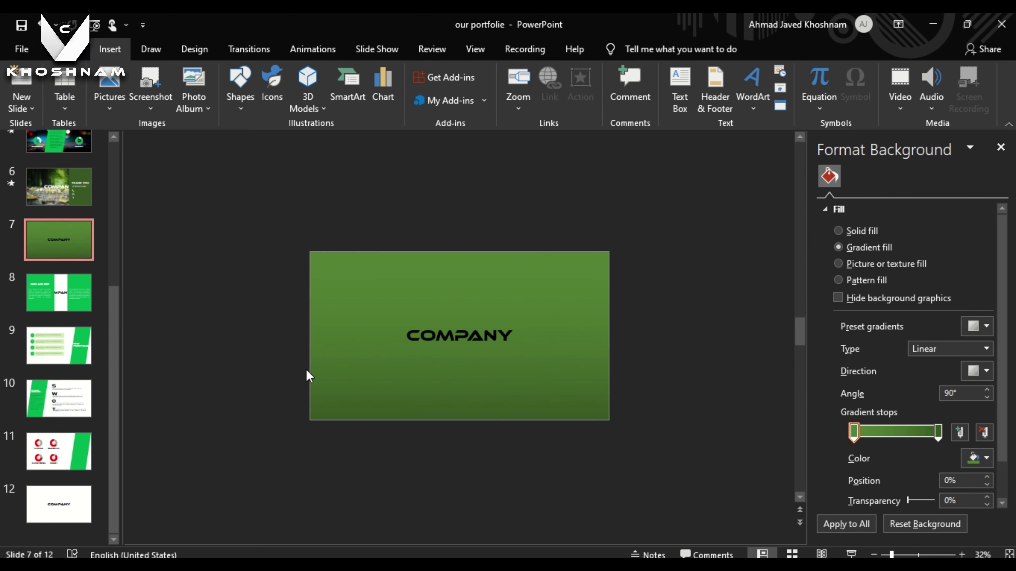
Apply the same green gradient background to slides 8, 9, 10, 11 and 12
{"action": "left_click", "coordinate": [74, 308]}
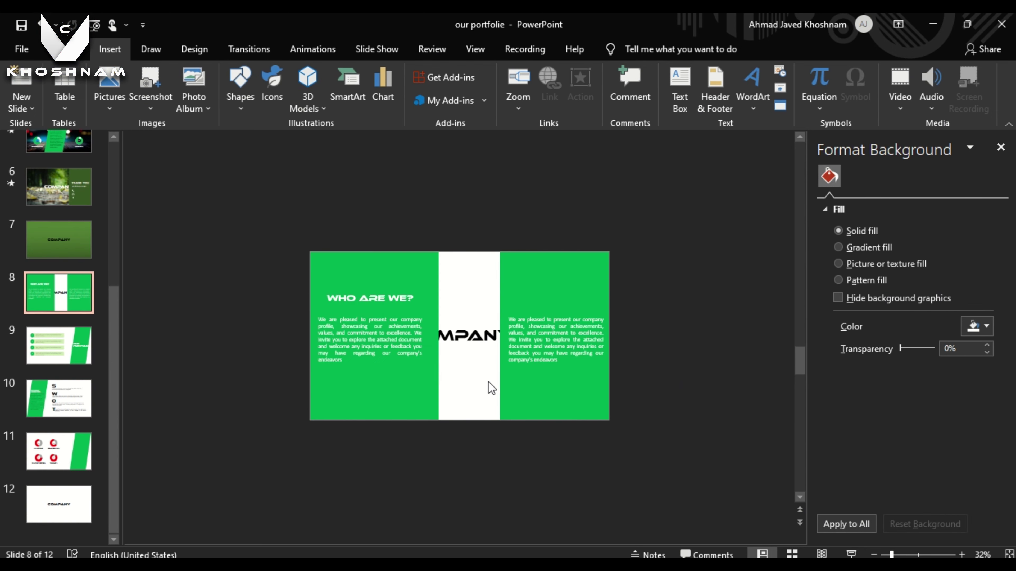
{"action": "left_click", "coordinate": [840, 248]}
{"action": "left_click", "coordinate": [59, 345]}
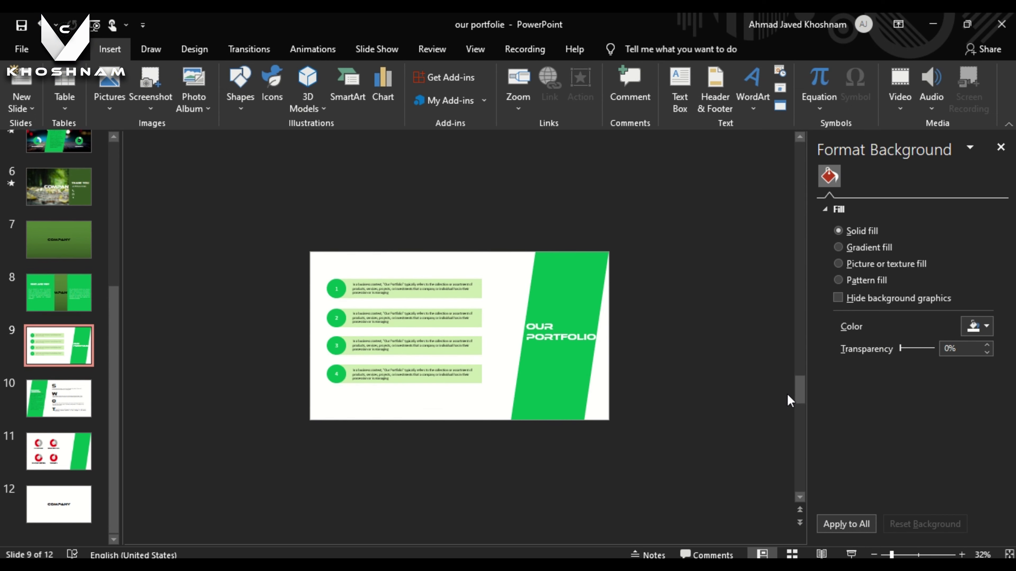
{"action": "left_click", "coordinate": [856, 248]}
{"action": "left_click", "coordinate": [56, 418]}
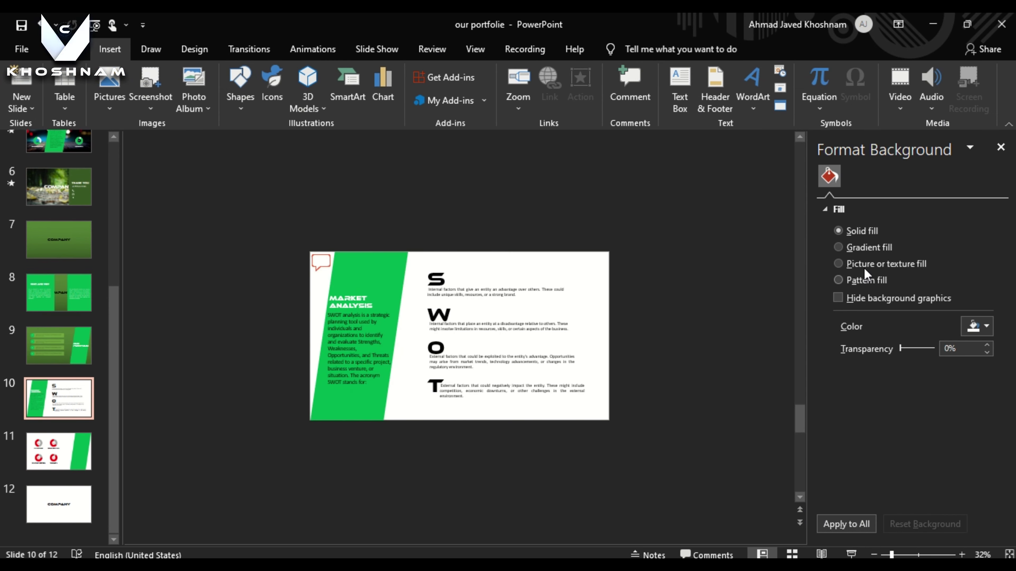
{"action": "left_click", "coordinate": [838, 248]}
{"action": "left_click", "coordinate": [58, 451]}
{"action": "left_click", "coordinate": [851, 247]}
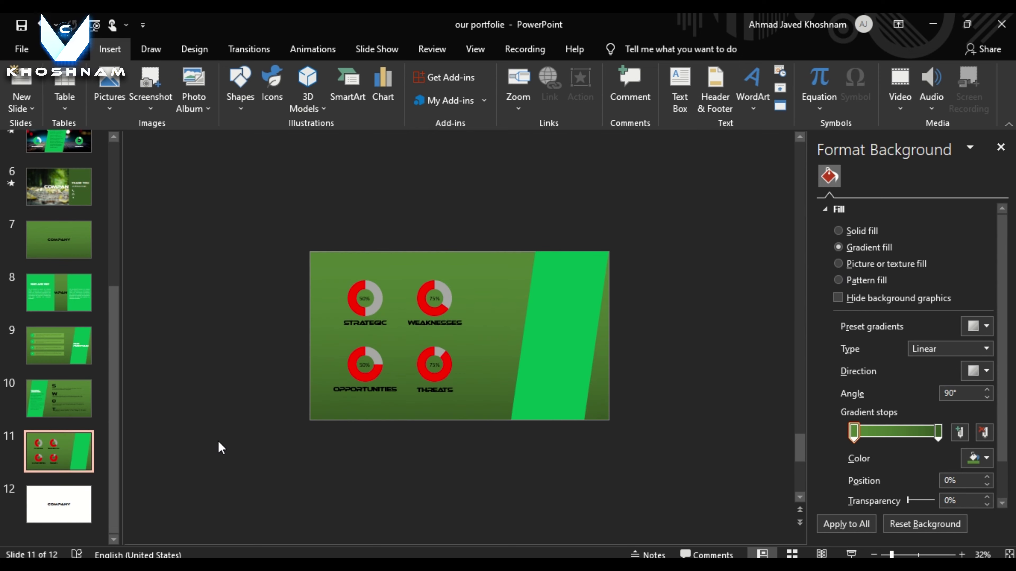
{"action": "left_click", "coordinate": [59, 504]}
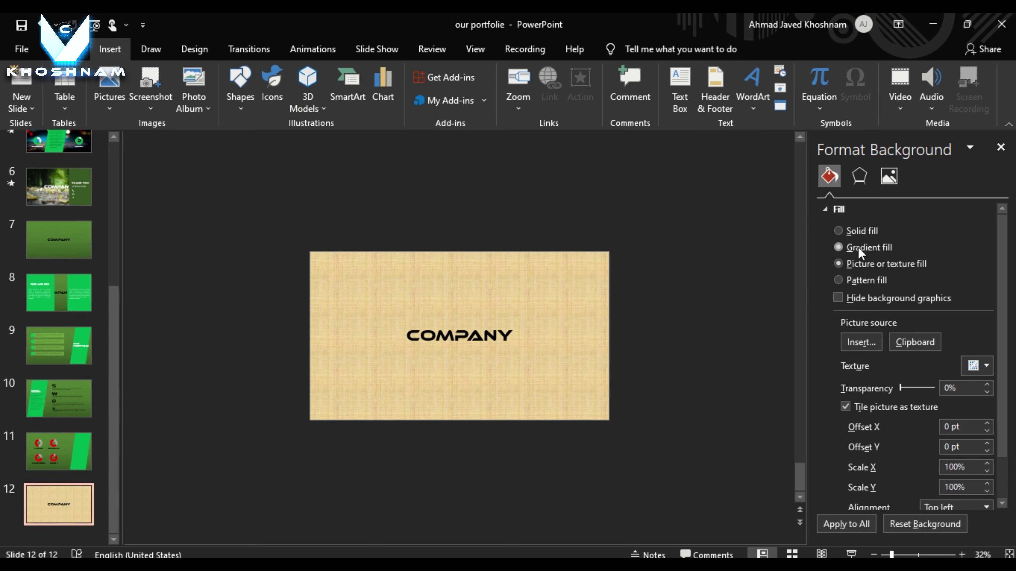
{"action": "left_click", "coordinate": [858, 249]}
Preview the slideshow from slide 9 through the SWOT slide
{"action": "left_click", "coordinate": [59, 345]}
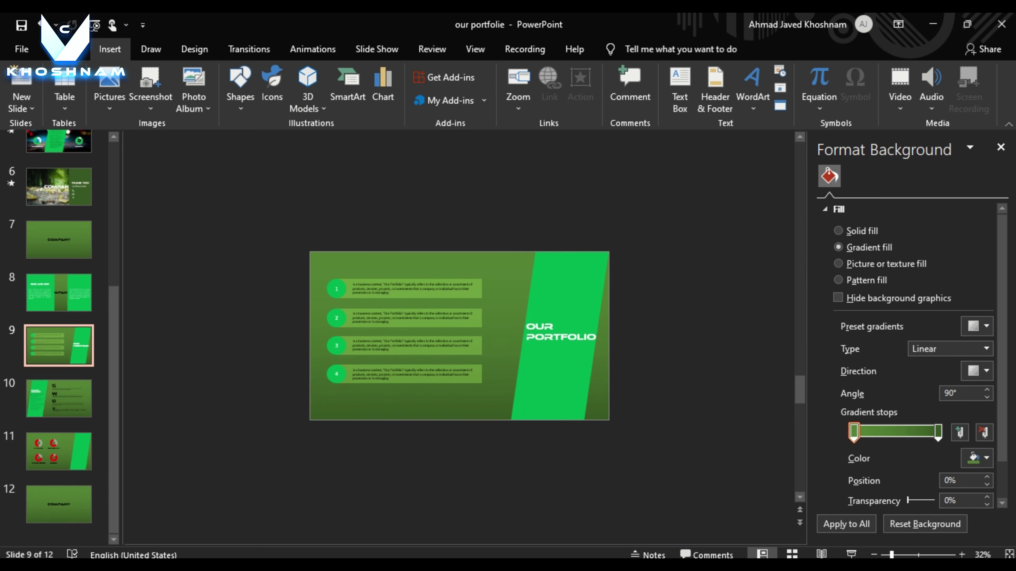
{"action": "key", "text": "shift+F5"}
{"action": "left_click", "coordinate": [497, 497]}
{"action": "key", "text": "Escape"}
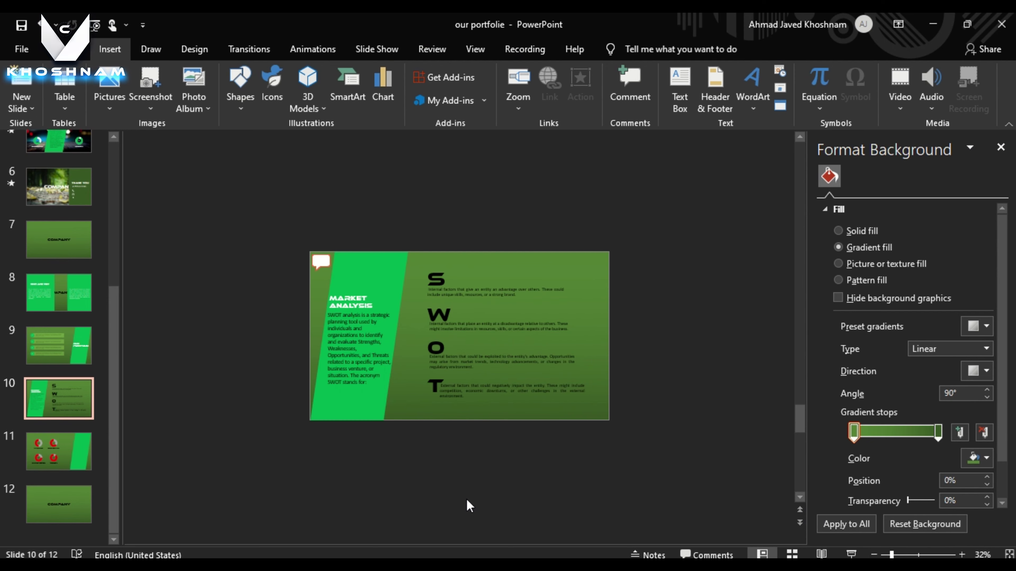
Make all the SWOT letters and descriptions white
{"action": "left_click", "coordinate": [444, 285]}
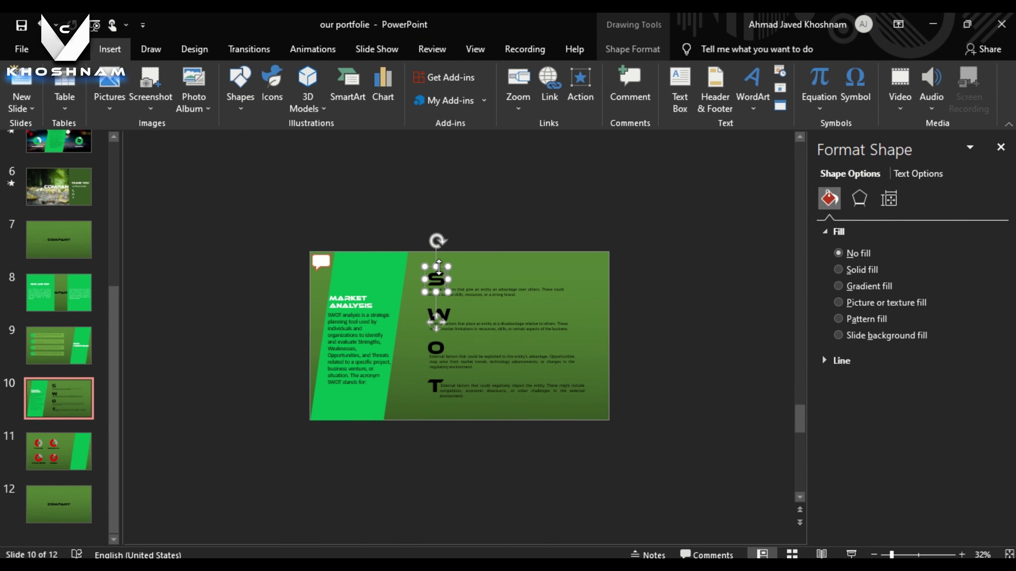
{"action": "left_click", "coordinate": [576, 211]}
{"action": "left_click_drag", "start_coordinate": [385, 200], "coordinate": [645, 441]}
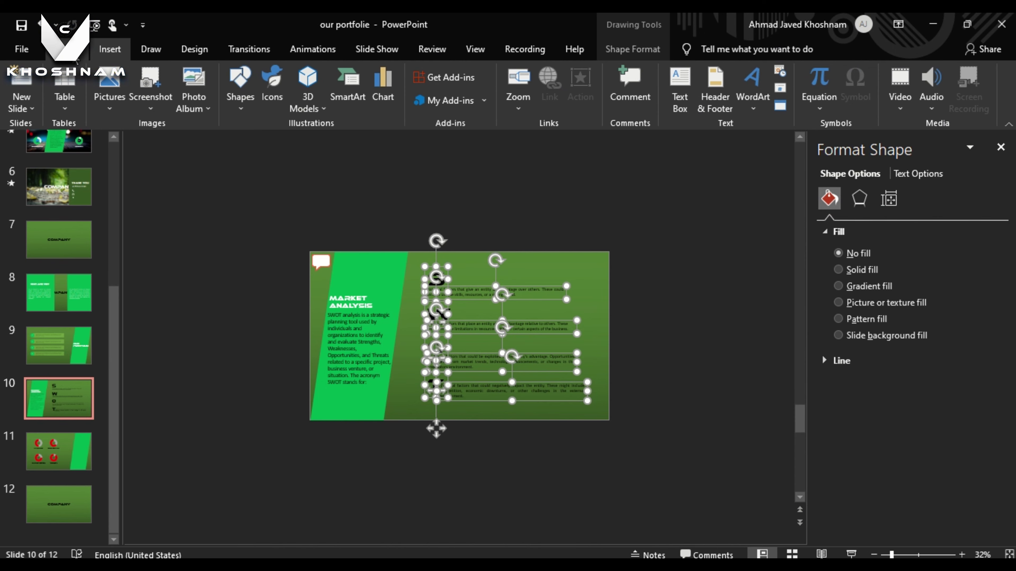
{"action": "left_click", "coordinate": [64, 49]}
{"action": "left_click", "coordinate": [382, 100]}
{"action": "left_click", "coordinate": [372, 135]}
{"action": "left_click", "coordinate": [177, 428]}
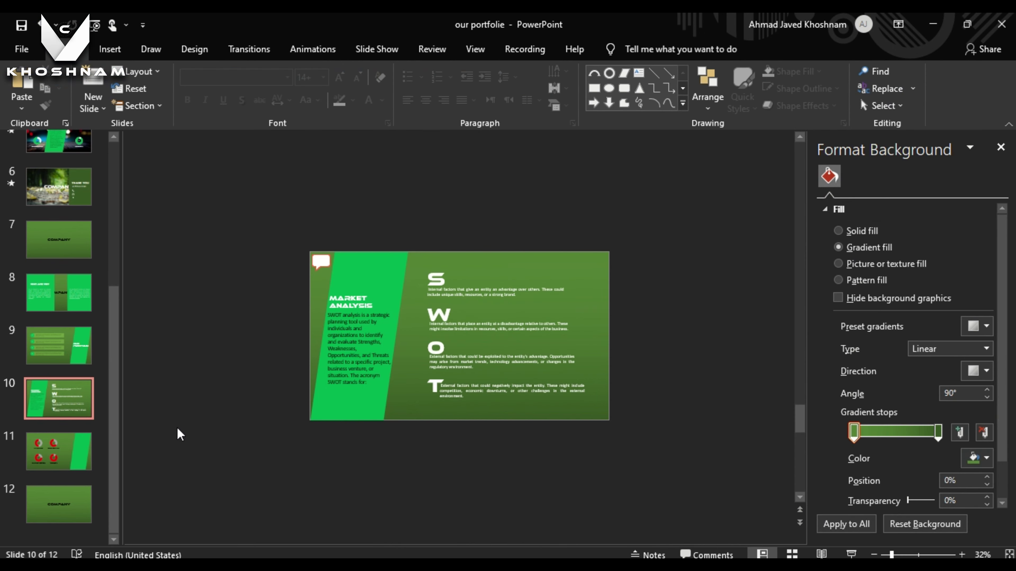
Make the MPANY text on slide 8 and the COMPANY title on slide 7 white
{"action": "left_click", "coordinate": [46, 355]}
{"action": "left_click_drag", "start_coordinate": [286, 218], "coordinate": [492, 396]}
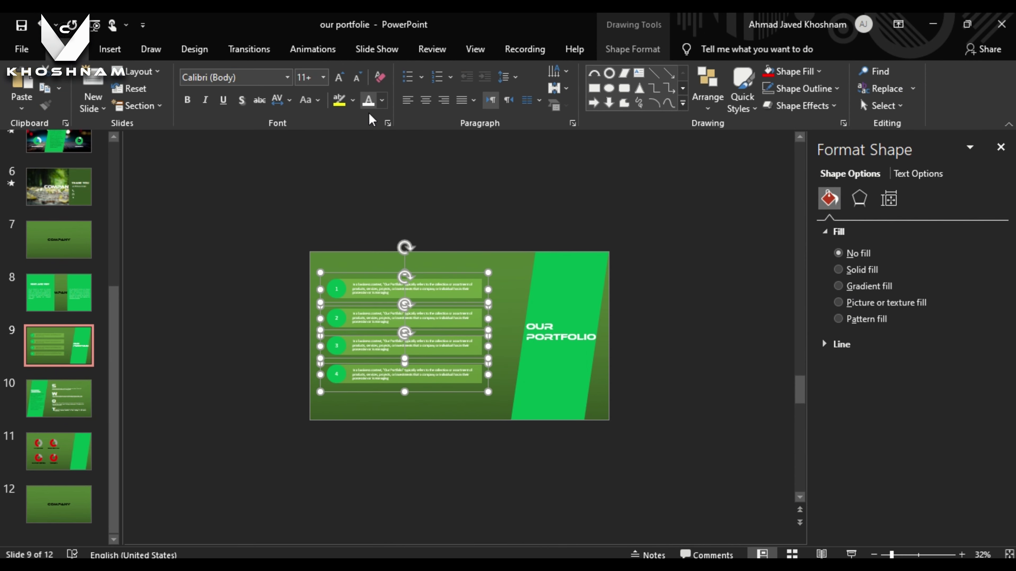
{"action": "left_click", "coordinate": [66, 348]}
{"action": "left_click", "coordinate": [53, 295]}
{"action": "left_click", "coordinate": [474, 345]}
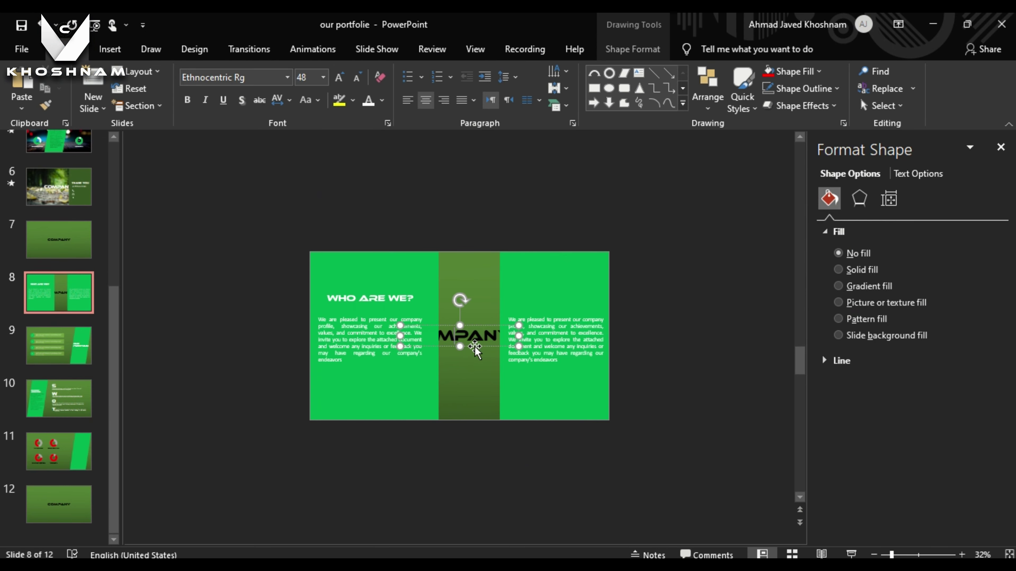
{"action": "left_click", "coordinate": [368, 104]}
{"action": "left_click", "coordinate": [59, 239]}
{"action": "left_click", "coordinate": [460, 336]}
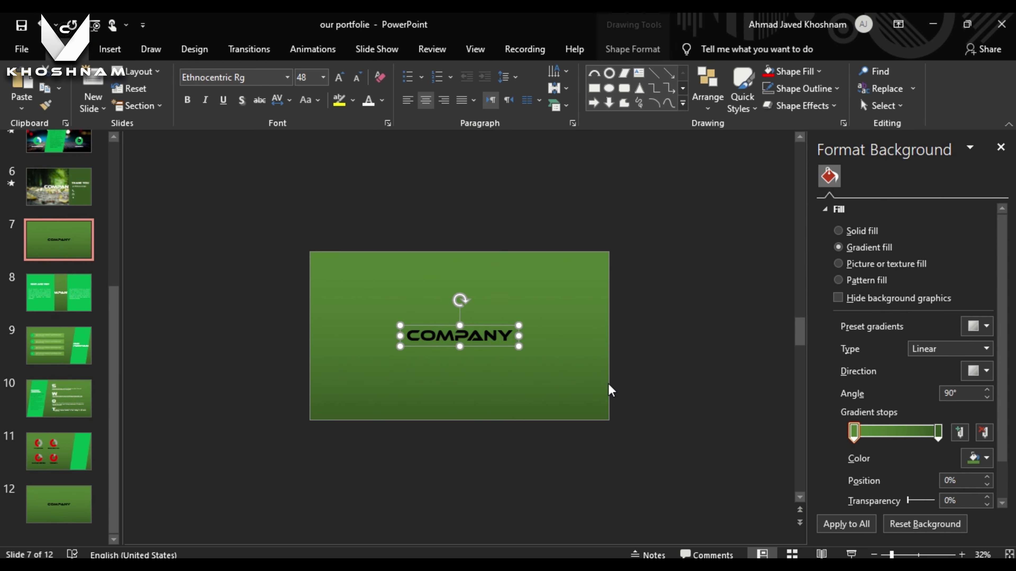
{"action": "left_click", "coordinate": [368, 103]}
Select the objects on slides 10 and 11 and the COMPANY title on slide 12
{"action": "left_click", "coordinate": [76, 306]}
{"action": "left_click", "coordinate": [75, 346]}
{"action": "left_click", "coordinate": [75, 382]}
{"action": "left_click_drag", "start_coordinate": [249, 213], "coordinate": [731, 513]}
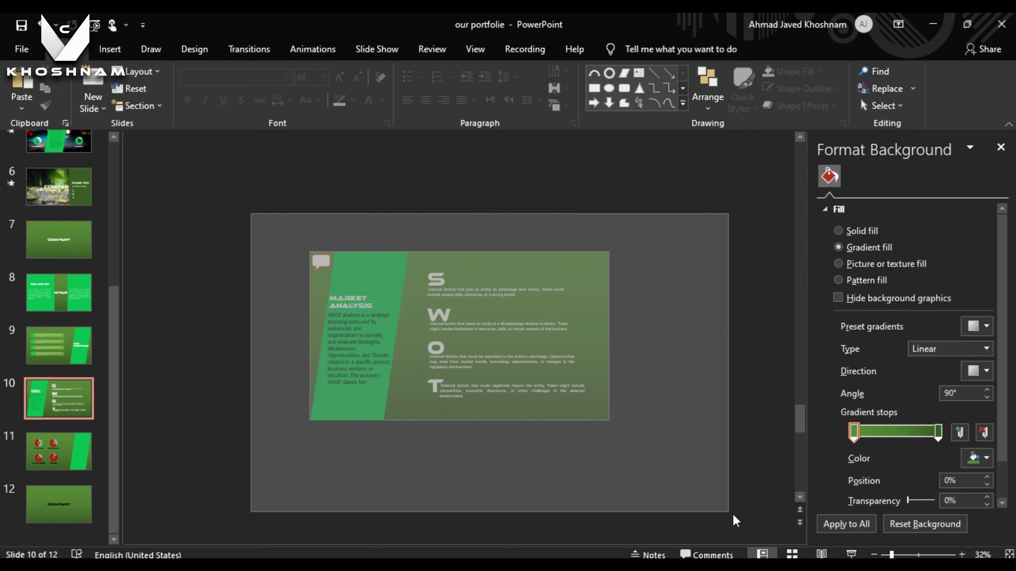
{"action": "left_click", "coordinate": [58, 451]}
{"action": "left_click_drag", "start_coordinate": [249, 179], "coordinate": [687, 462]}
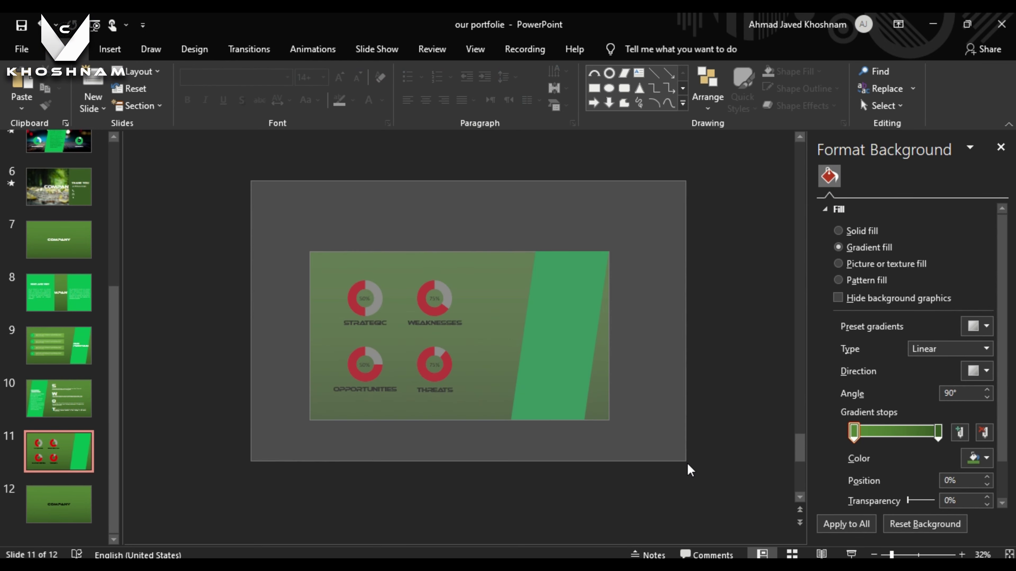
{"action": "left_click", "coordinate": [308, 259]}
{"action": "left_click", "coordinate": [59, 504]}
{"action": "left_click", "coordinate": [460, 336]}
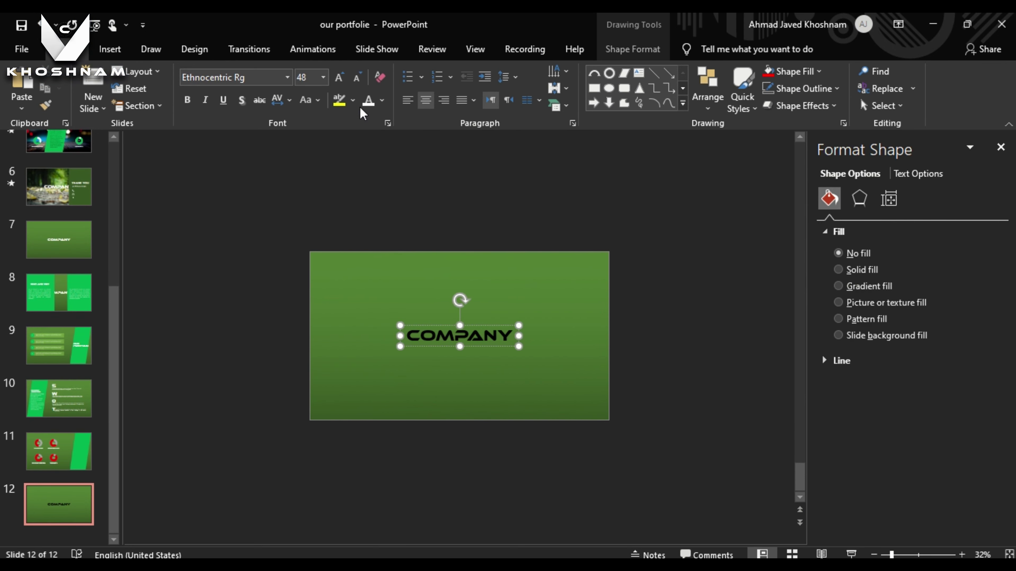
Select the Market Share text on slide 5
{"action": "left_click", "coordinate": [59, 452]}
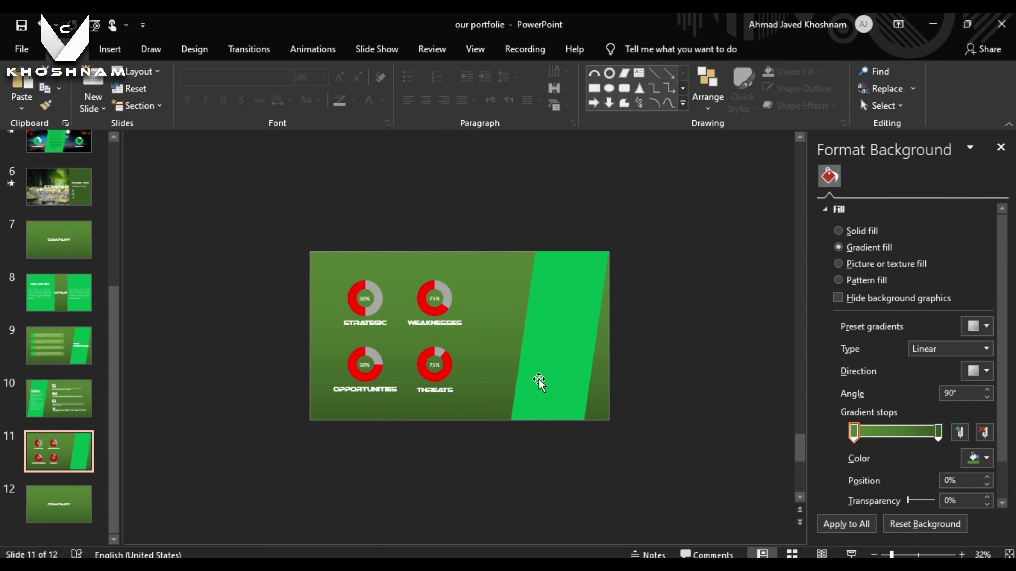
{"action": "left_click", "coordinate": [59, 147]}
{"action": "left_click", "coordinate": [442, 314]}
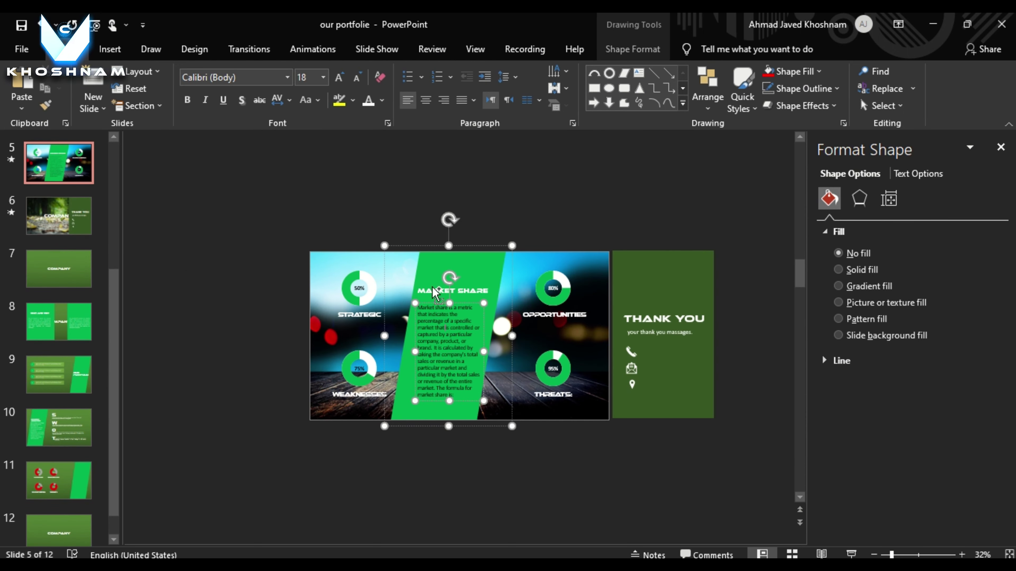
Copy the MARKET SHARE title and description from slide 5 and paste them onto slide 11
{"action": "left_click", "coordinate": [436, 291]}
{"action": "right_click", "coordinate": [431, 327]}
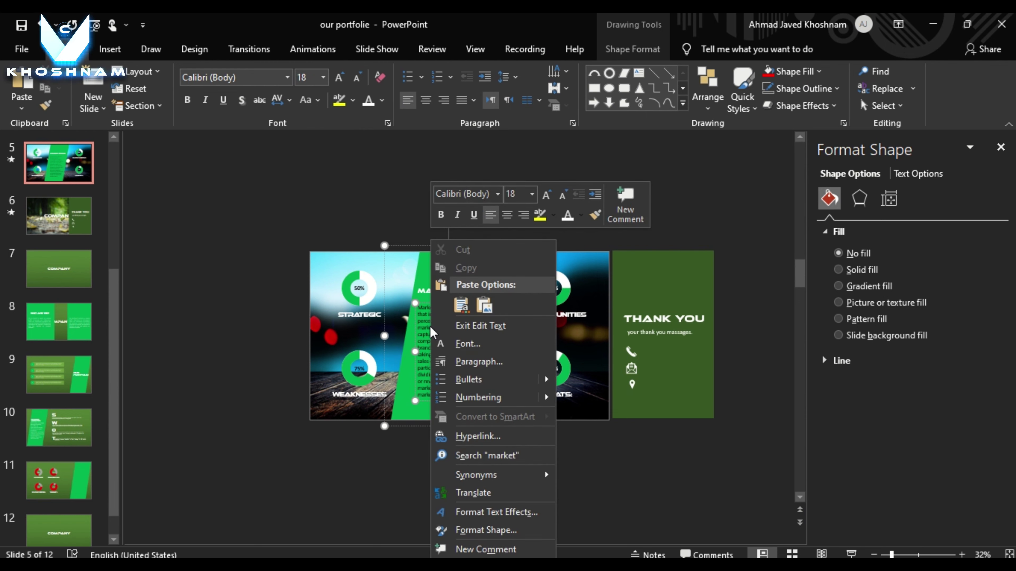
{"action": "left_click", "coordinate": [309, 419]}
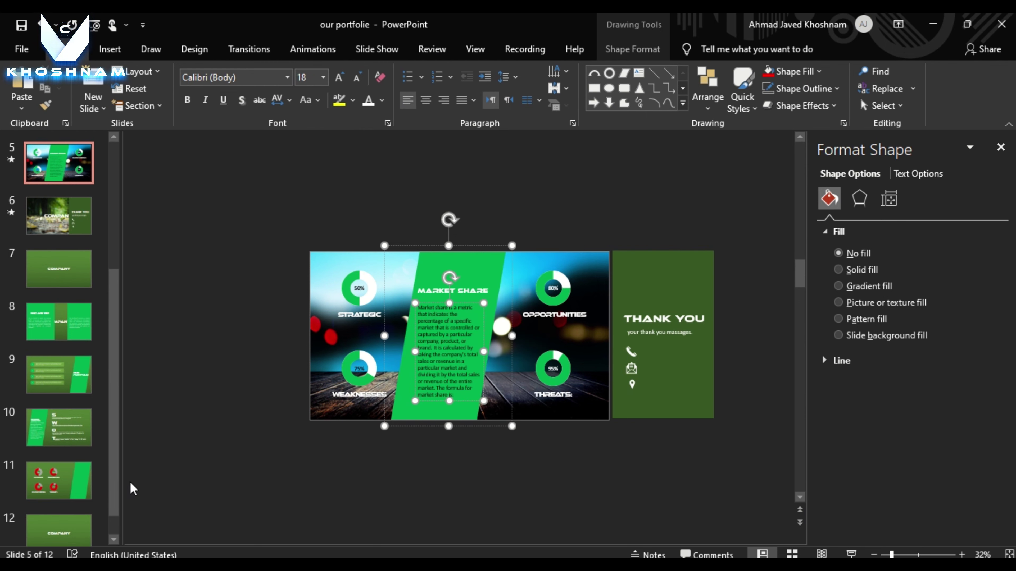
{"action": "left_click", "coordinate": [58, 480]}
{"action": "left_click", "coordinate": [583, 369]}
{"action": "left_click", "coordinate": [570, 385]}
{"action": "key", "text": "Escape"}
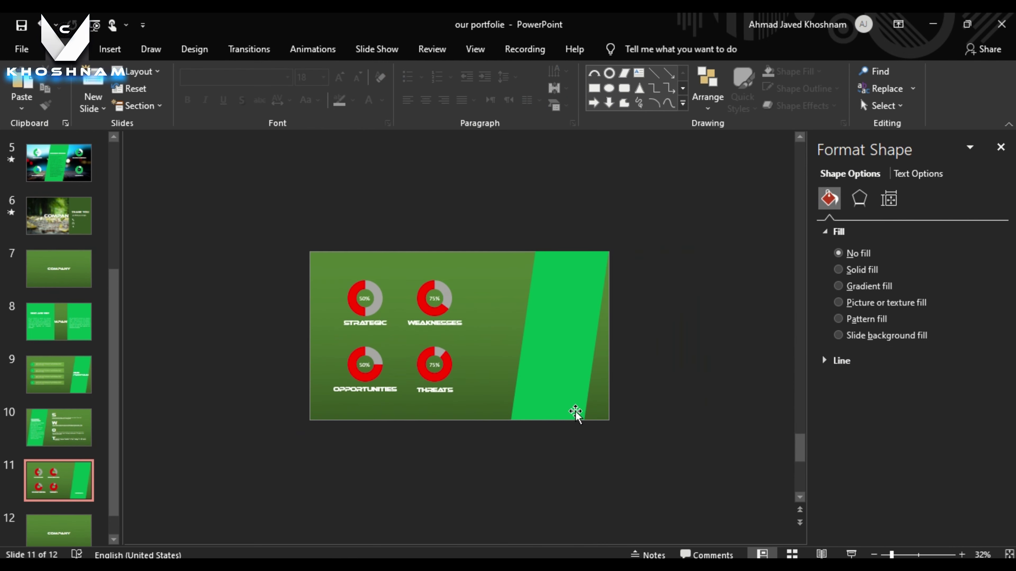
{"action": "left_click", "coordinate": [59, 163]}
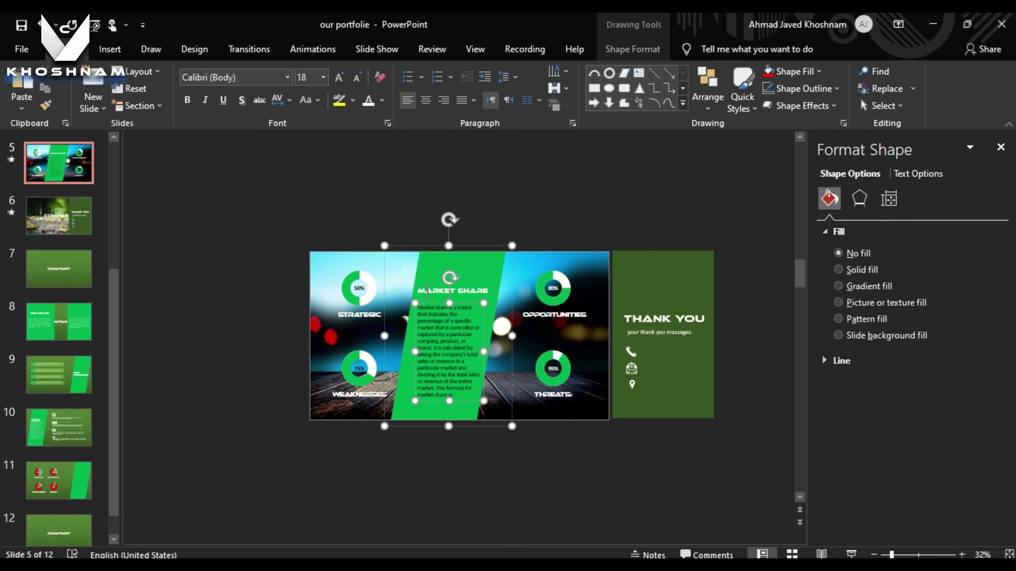
{"action": "left_click", "coordinate": [56, 471]}
{"action": "key", "text": "ctrl+v"}
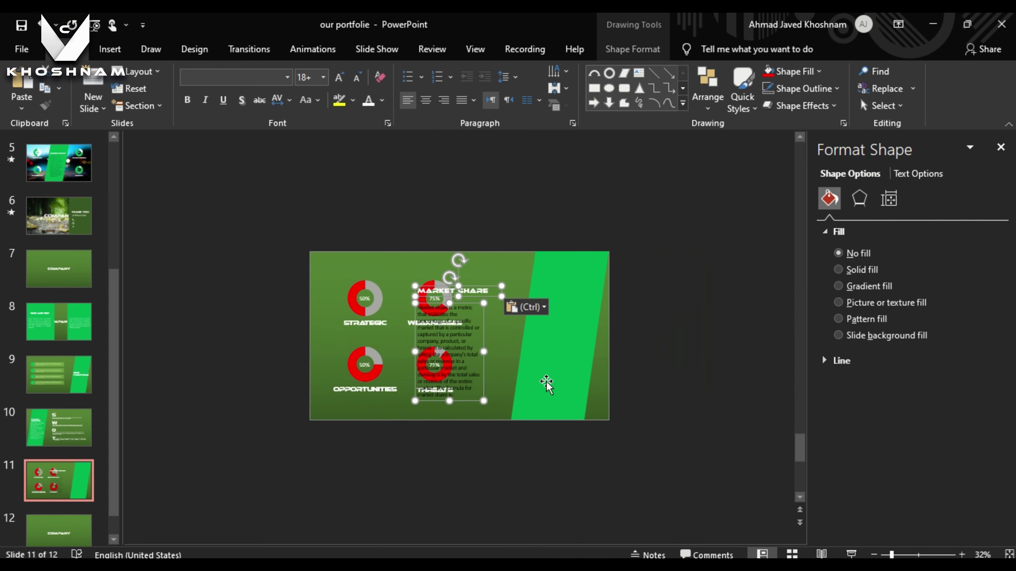
Position the MARKET SHARE heading and its paragraph on slide 11's right green panel
{"action": "left_click_drag", "start_coordinate": [482, 316], "coordinate": [590, 323]}
{"action": "left_click", "coordinate": [518, 418]}
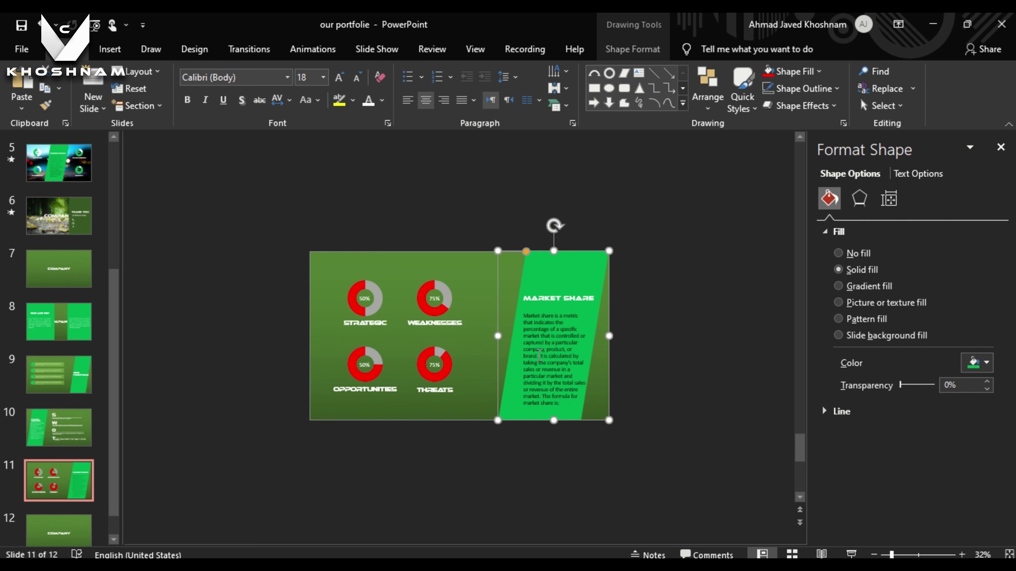
{"action": "scroll", "coordinate": [508, 337], "scroll_direction": "up", "scroll_amount": 4, "text": "ctrl"}
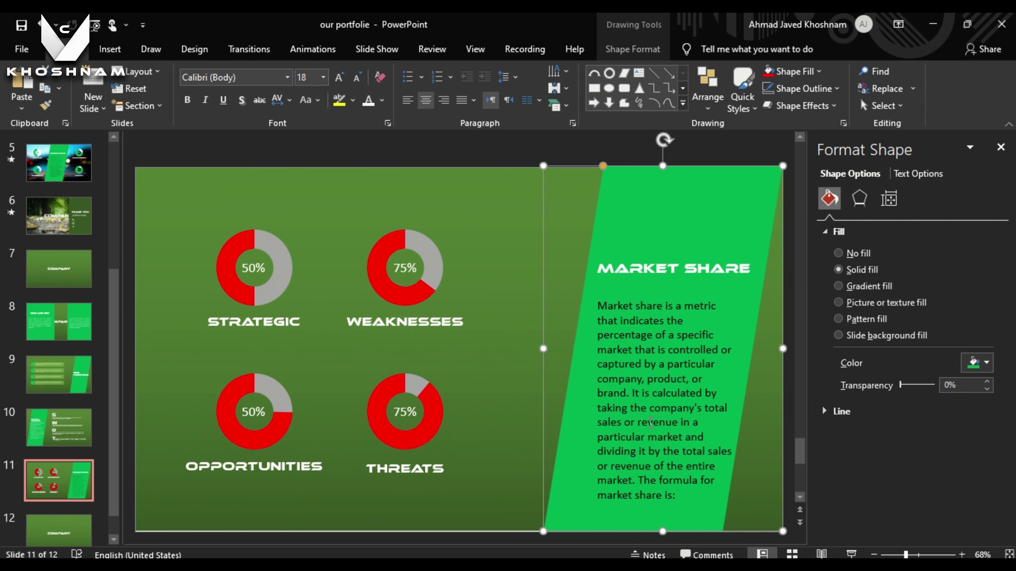
{"action": "left_click", "coordinate": [647, 409]}
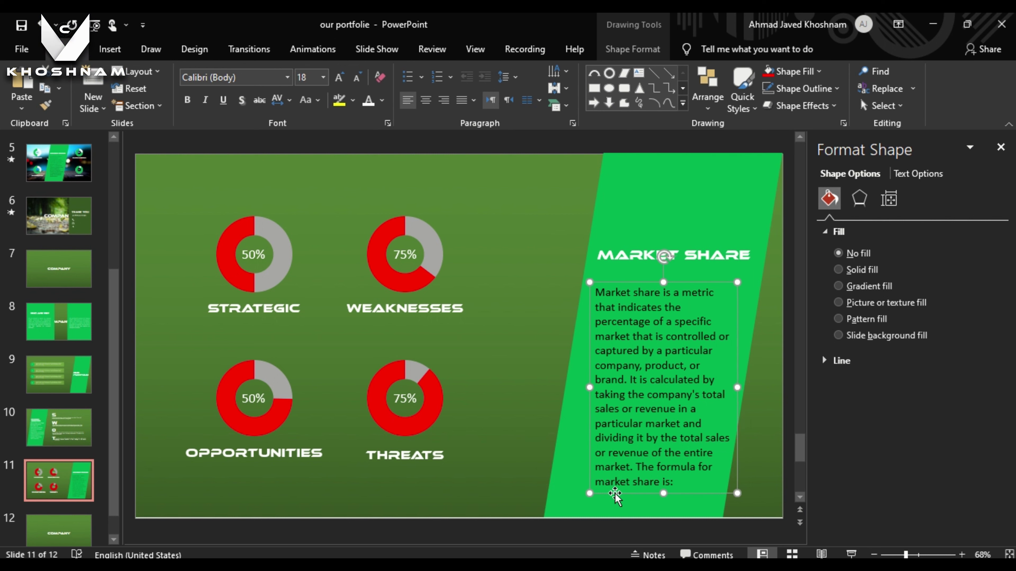
{"action": "left_click_drag", "start_coordinate": [621, 494], "coordinate": [615, 494]}
{"action": "key", "text": "Escape"}
{"action": "left_click", "coordinate": [680, 255]}
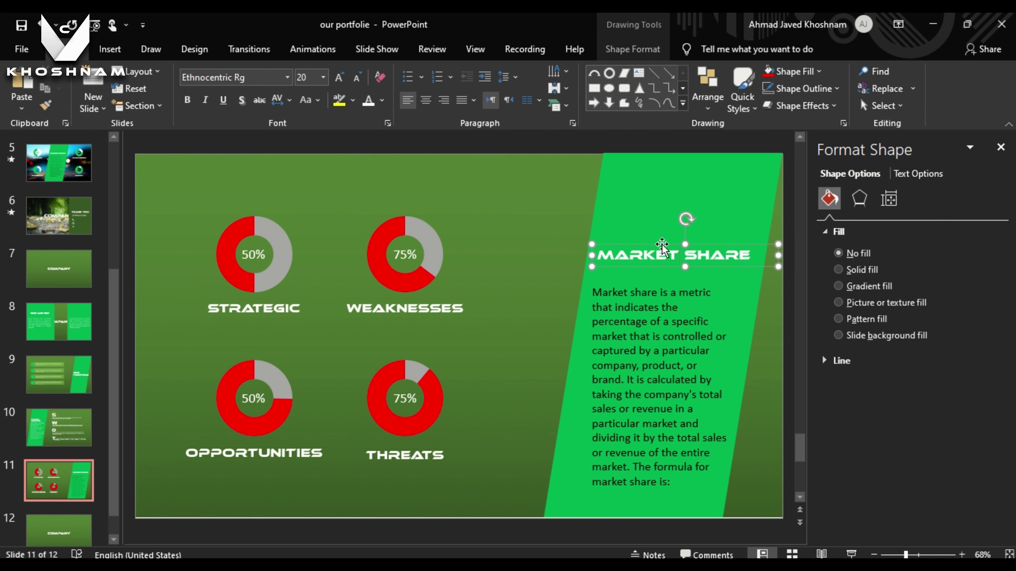
{"action": "key", "text": "Escape"}
{"action": "scroll", "coordinate": [700, 403], "scroll_direction": "down", "scroll_amount": 3}
{"action": "left_click", "coordinate": [599, 323]}
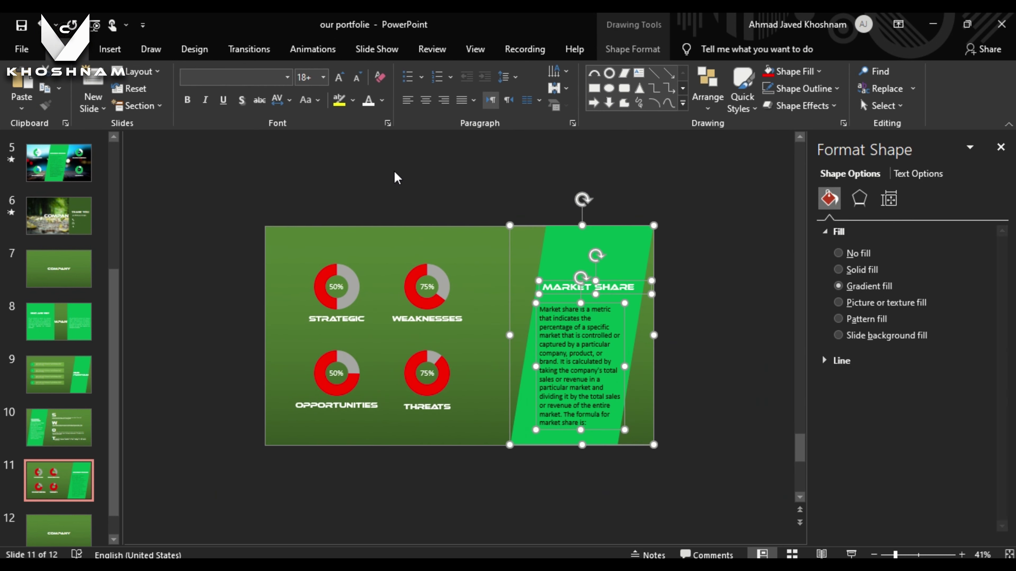
{"action": "key", "text": "Escape"}
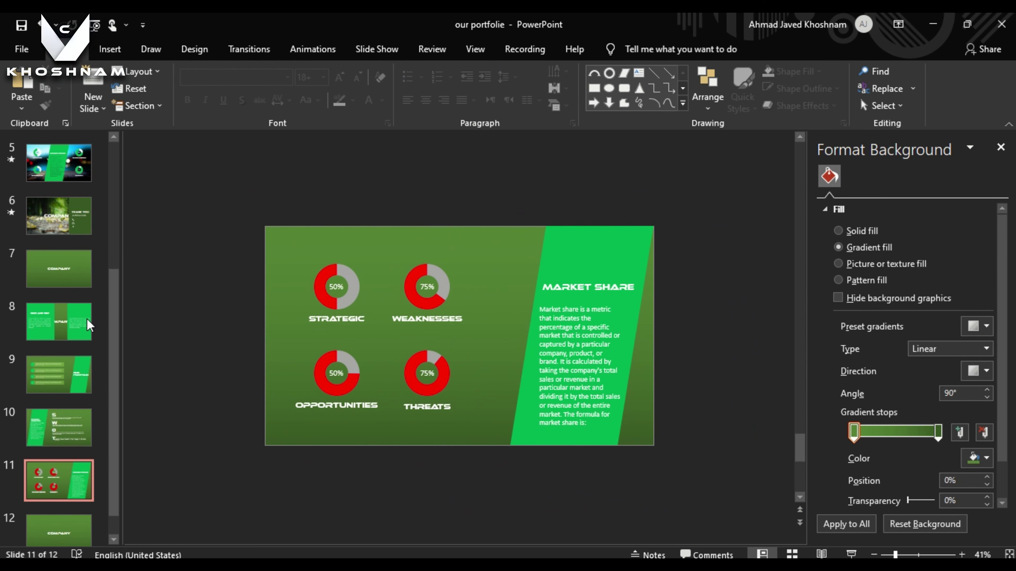
Select and copy both green text panels on slide 8
{"action": "left_click", "coordinate": [59, 269]}
{"action": "left_click", "coordinate": [59, 322]}
{"action": "left_click_drag", "start_coordinate": [207, 179], "coordinate": [488, 470]}
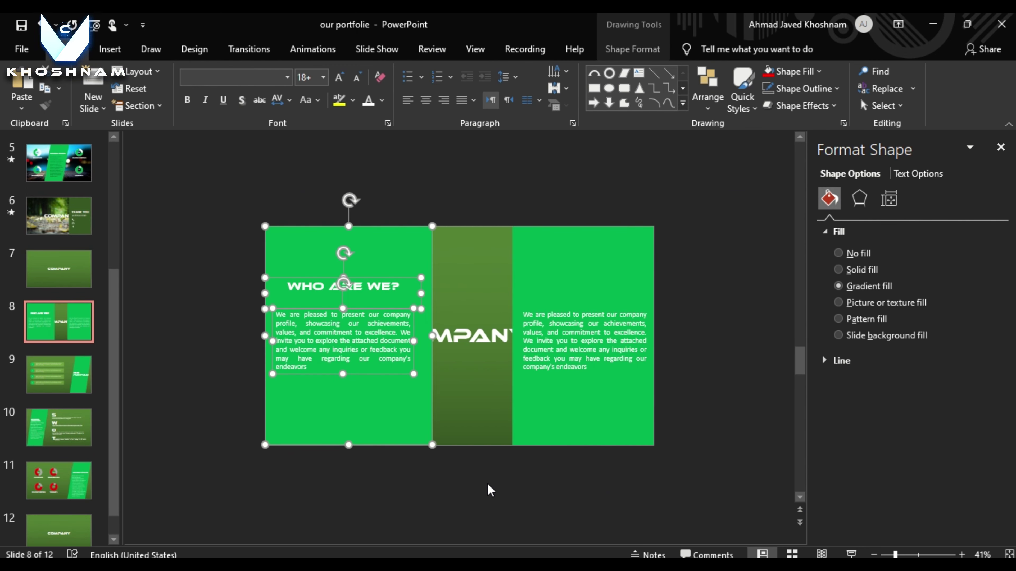
{"action": "left_click", "coordinate": [487, 483]}
{"action": "left_click", "coordinate": [585, 313]}
{"action": "left_click", "coordinate": [274, 424]}
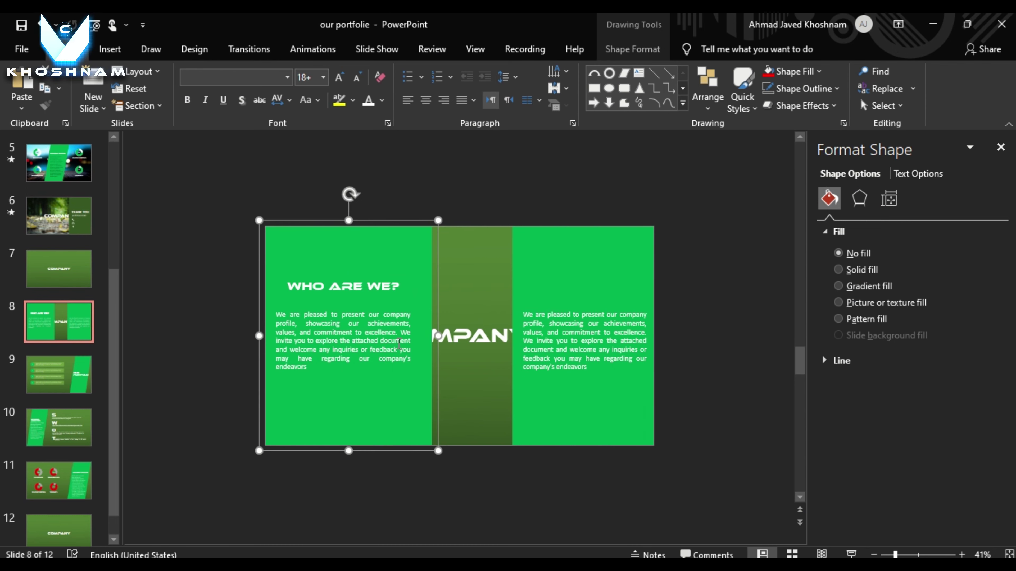
{"action": "left_click", "coordinate": [579, 370], "text": "shift"}
{"action": "right_click", "coordinate": [392, 256]}
{"action": "key", "text": "Escape"}
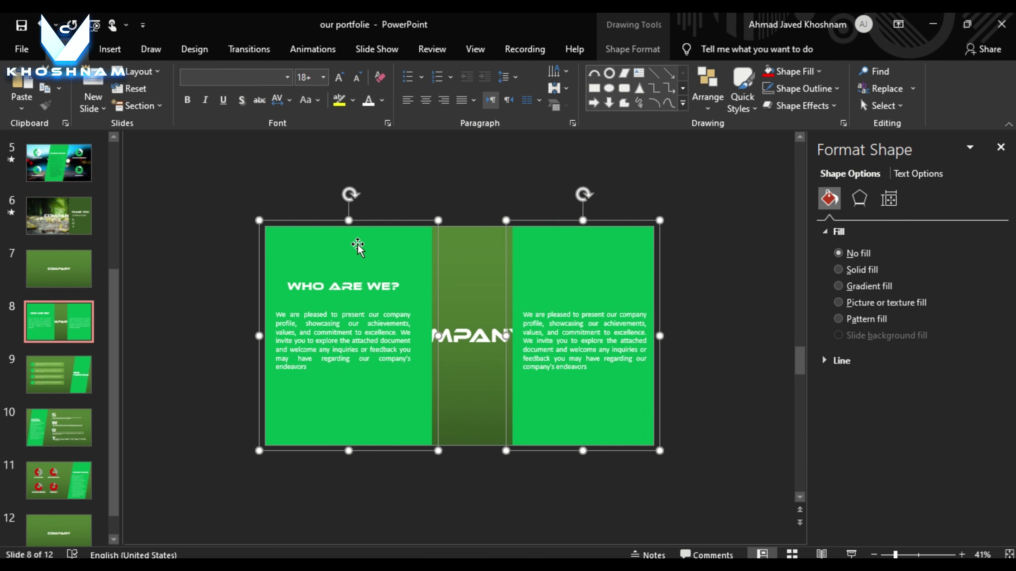
Paste the panels on slide 7 and push them past its left and right edges
{"action": "left_click", "coordinate": [42, 283]}
{"action": "key", "text": "ctrl+v"}
{"action": "left_click_drag", "start_coordinate": [390, 396], "coordinate": [216, 396]}
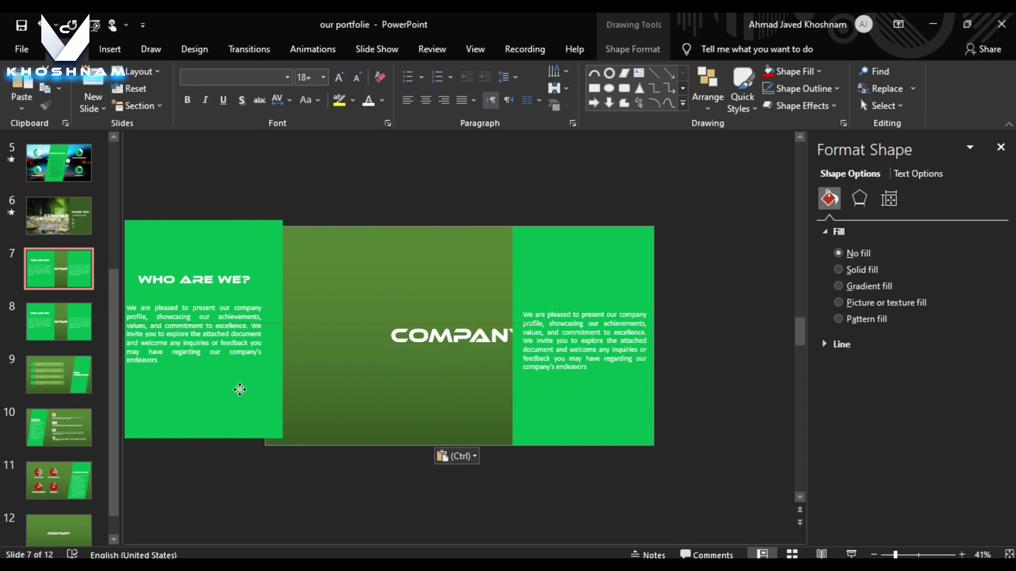
{"action": "left_click_drag", "start_coordinate": [591, 401], "coordinate": [726, 399]}
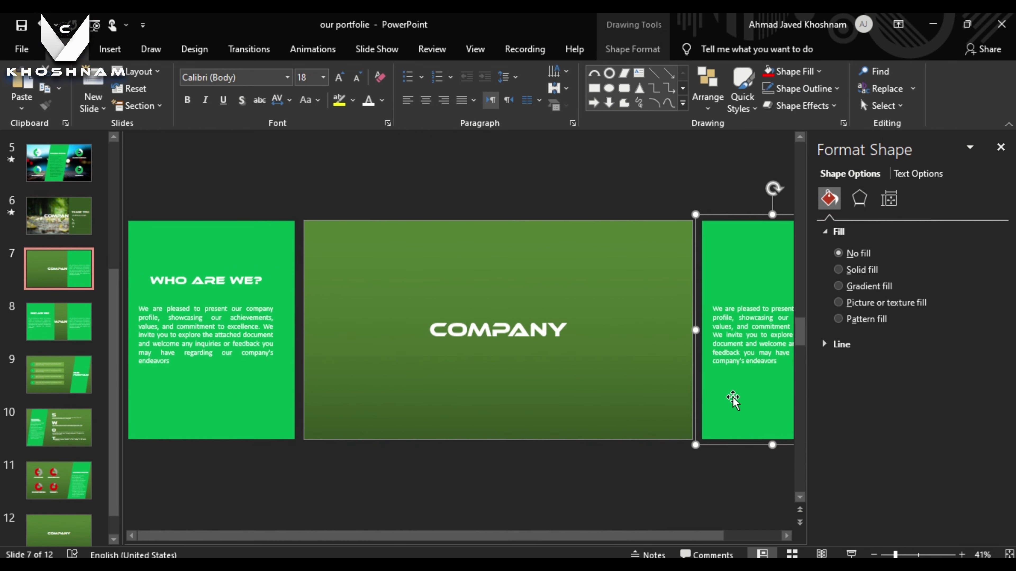
{"action": "left_click", "coordinate": [258, 464]}
Apply the Morph transition to slide 8
{"action": "scroll", "coordinate": [258, 462], "scroll_direction": "down", "scroll_amount": 1}
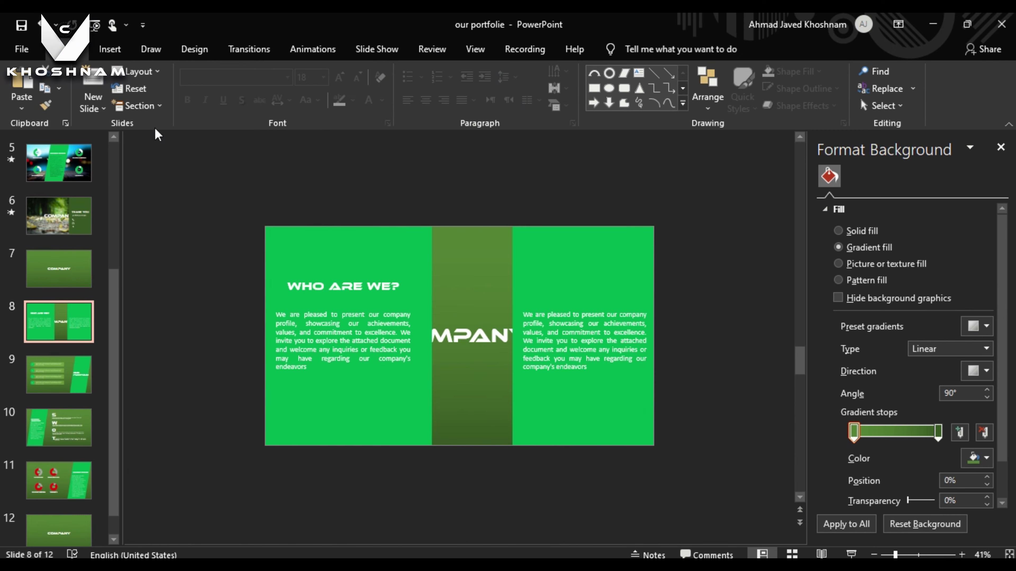
{"action": "left_click", "coordinate": [275, 57]}
{"action": "left_click", "coordinate": [146, 86]}
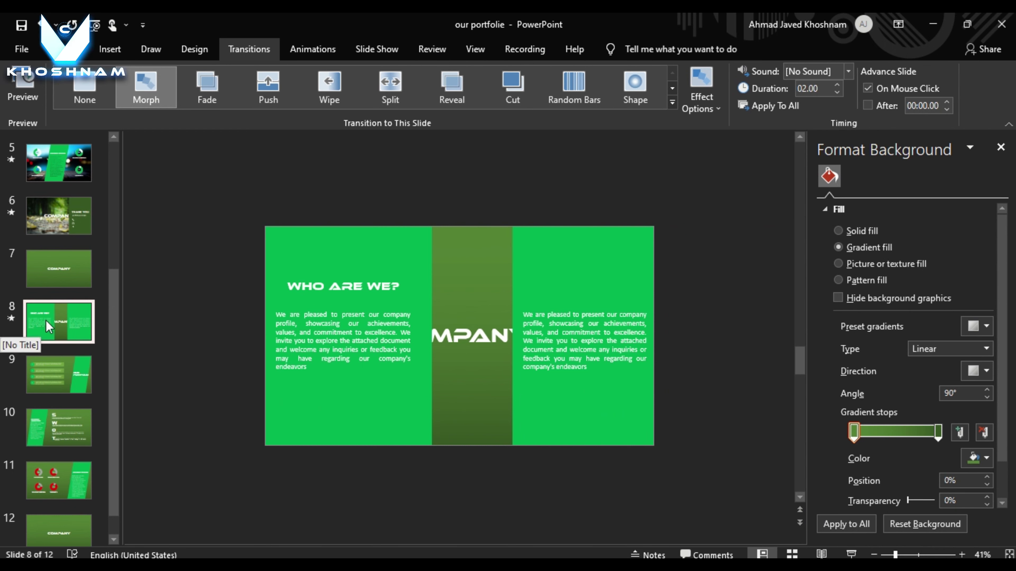
{"action": "left_click", "coordinate": [475, 357]}
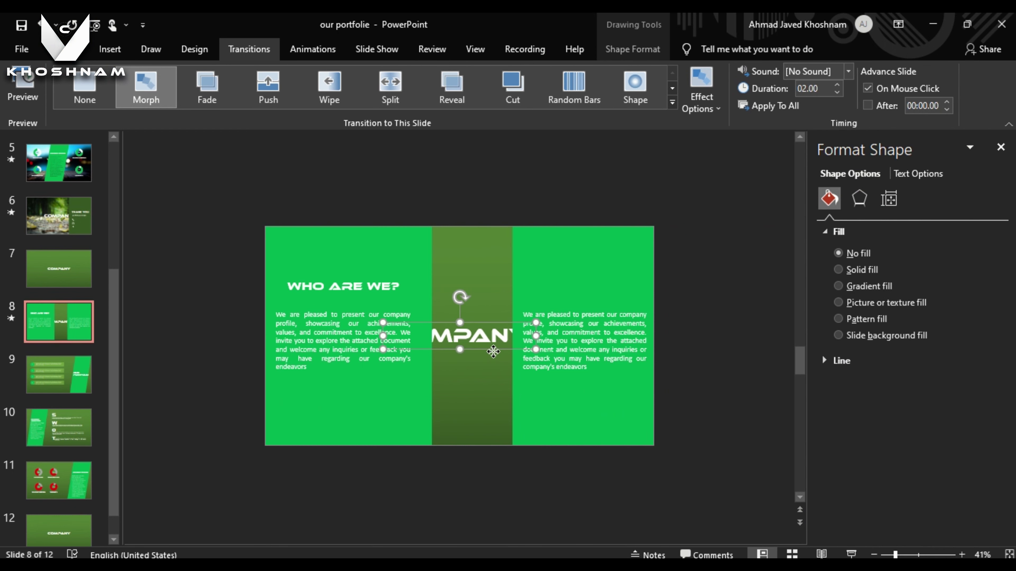
{"action": "left_click", "coordinate": [422, 469]}
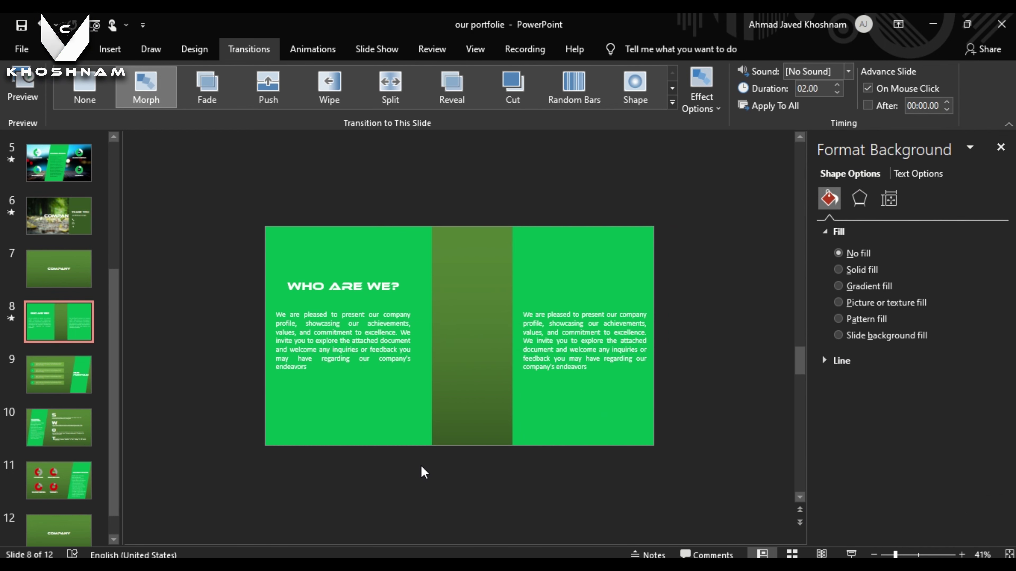
Give slide 9 a Push transition, then move on to the Market Analysis slide 10
{"action": "left_click", "coordinate": [66, 378]}
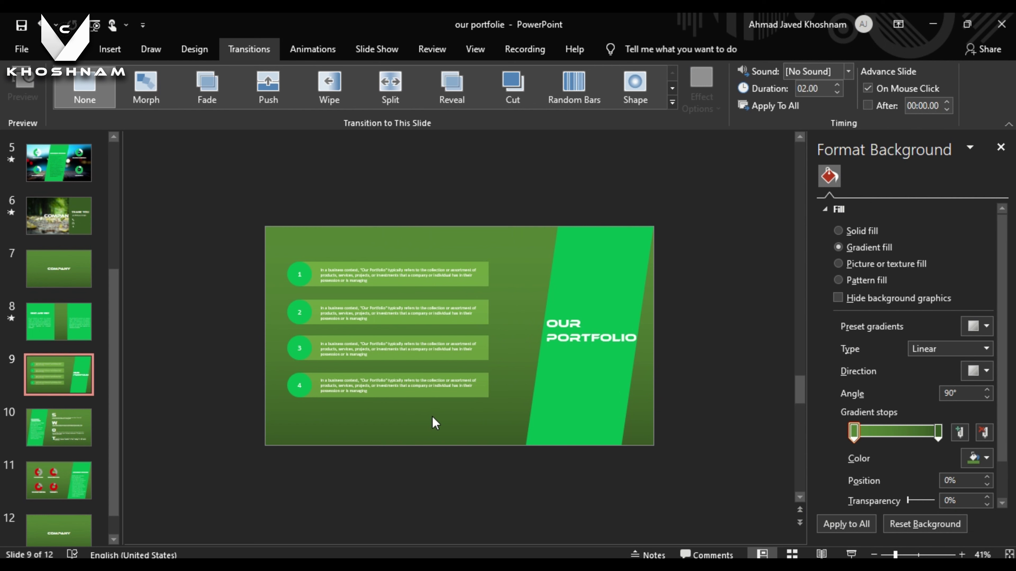
{"action": "left_click", "coordinate": [606, 406]}
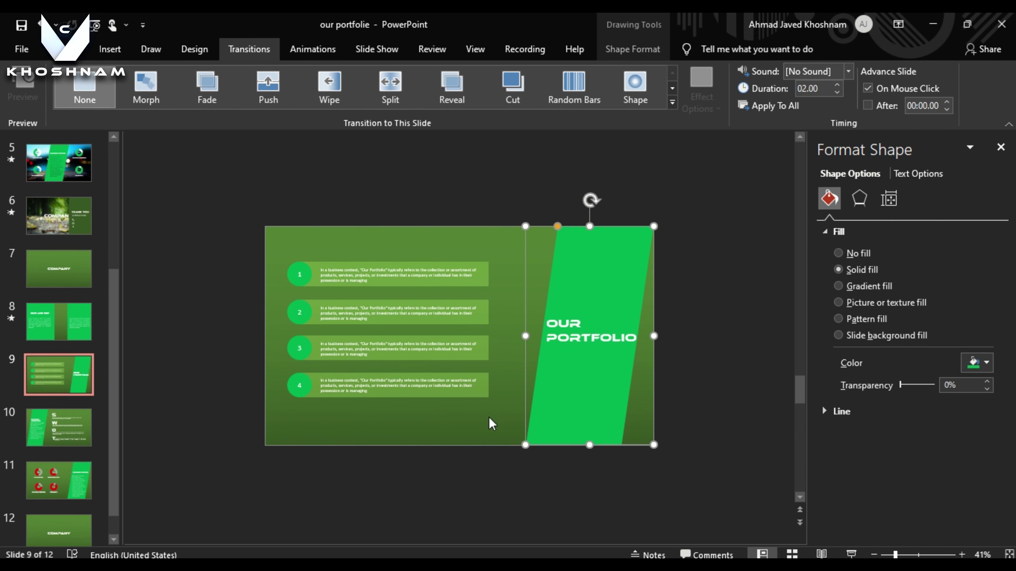
{"action": "left_click", "coordinate": [480, 424]}
{"action": "left_click", "coordinate": [283, 98]}
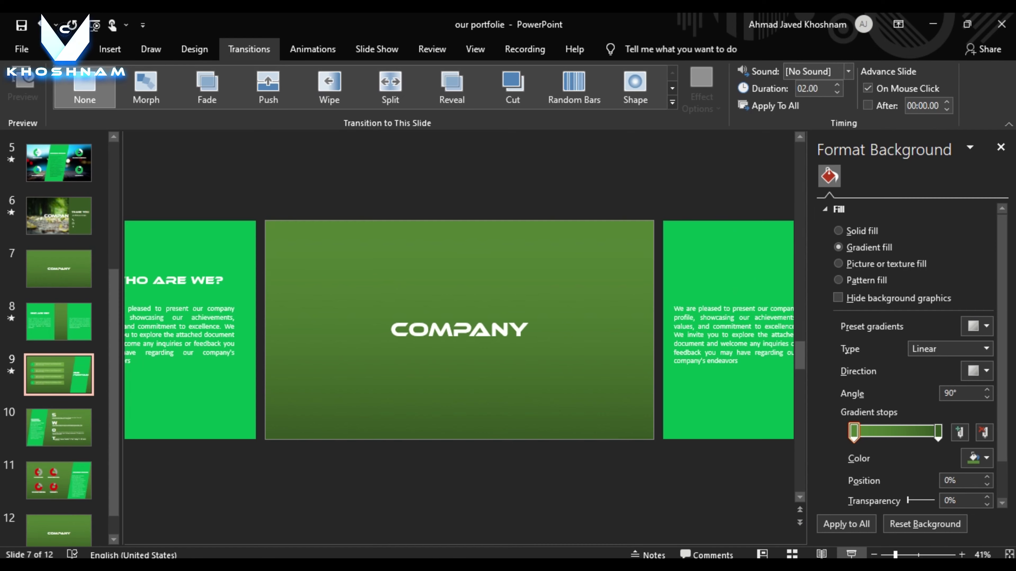
{"action": "left_click", "coordinate": [79, 442]}
{"action": "left_click", "coordinate": [295, 429]}
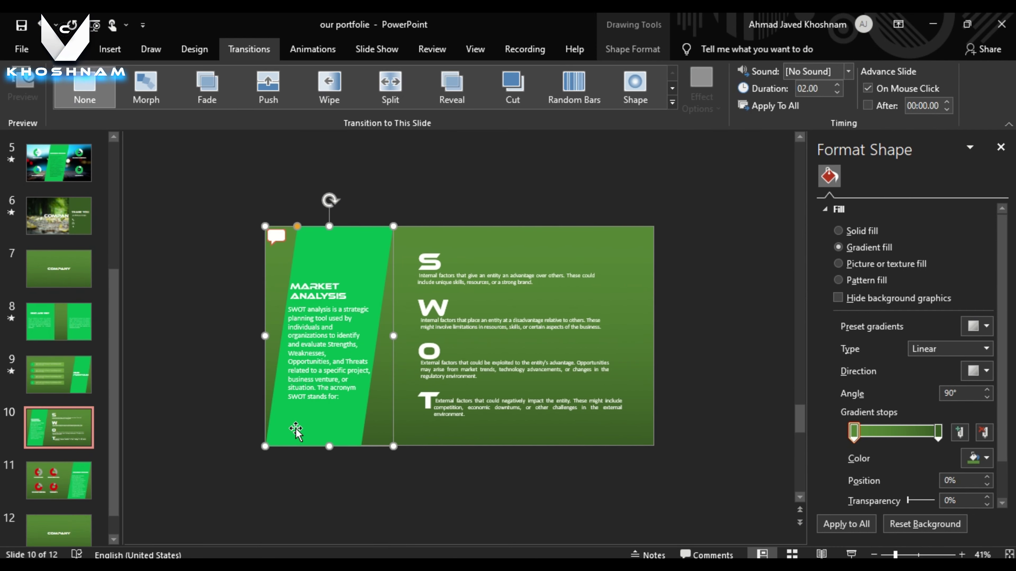
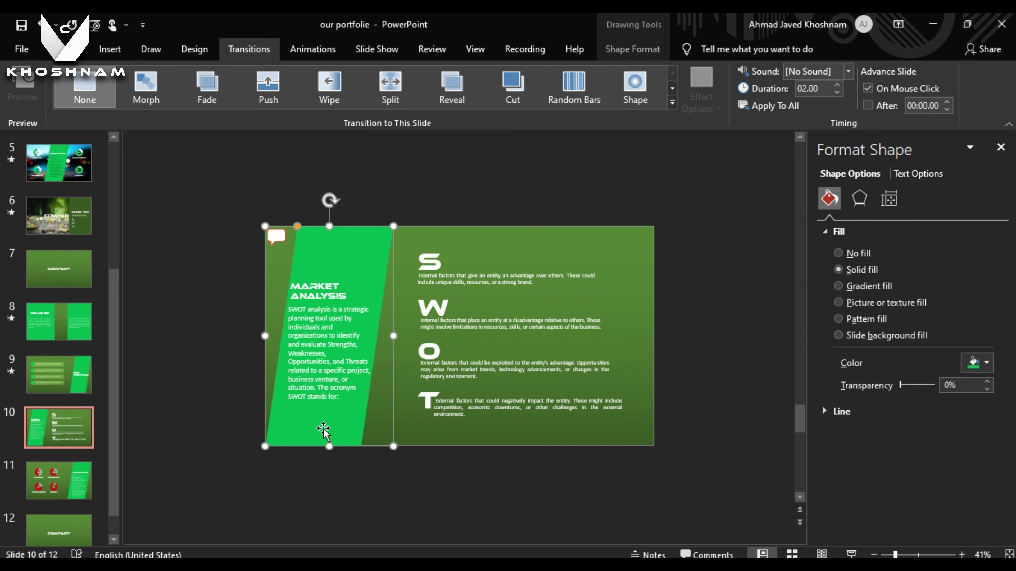
Undo the accidental green-shape paste on slide 9
{"action": "left_click", "coordinate": [59, 375]}
{"action": "key", "text": "ctrl+v"}
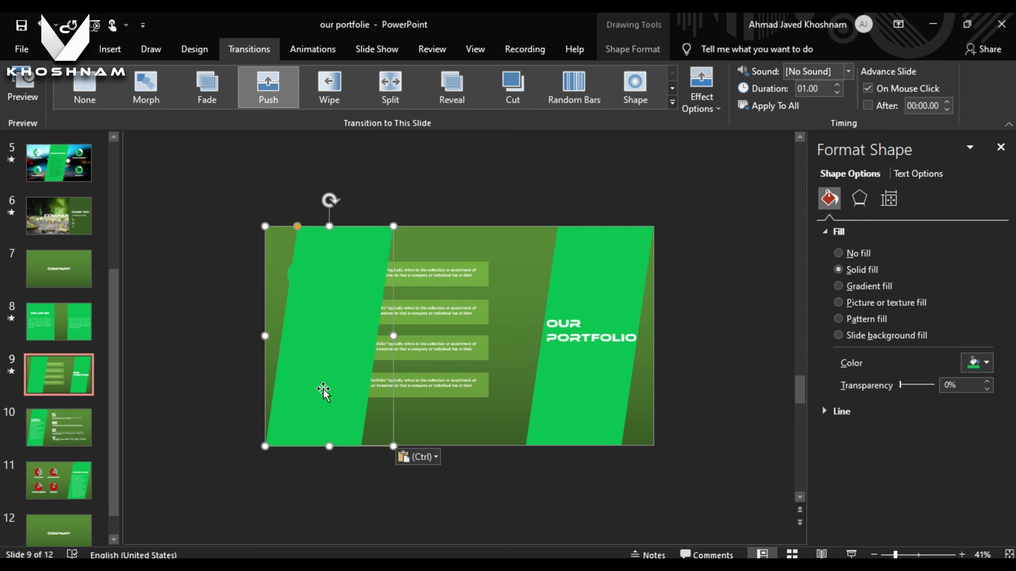
{"action": "key", "text": "ctrl+z"}
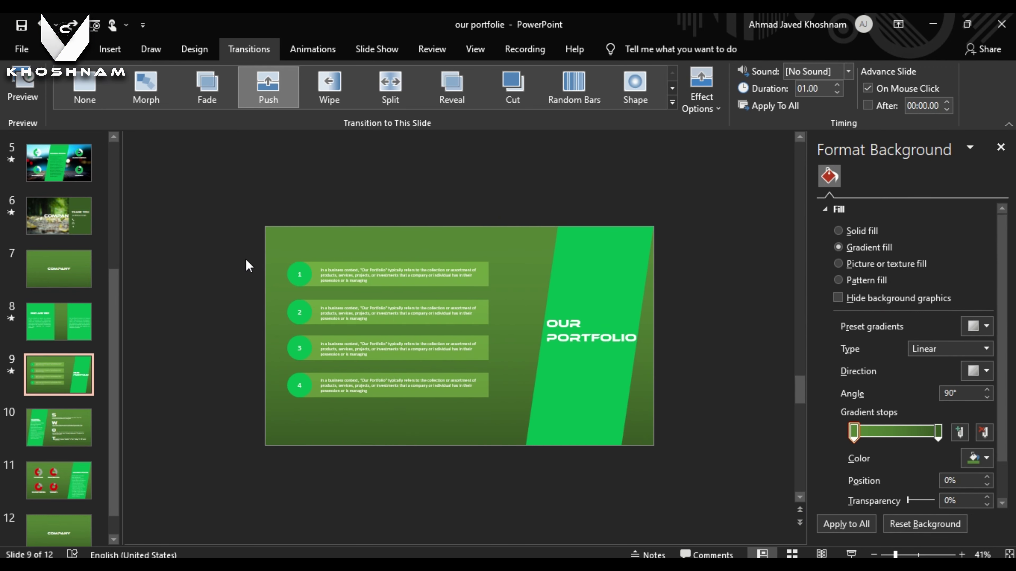
{"action": "left_click_drag", "start_coordinate": [725, 172], "coordinate": [480, 524]}
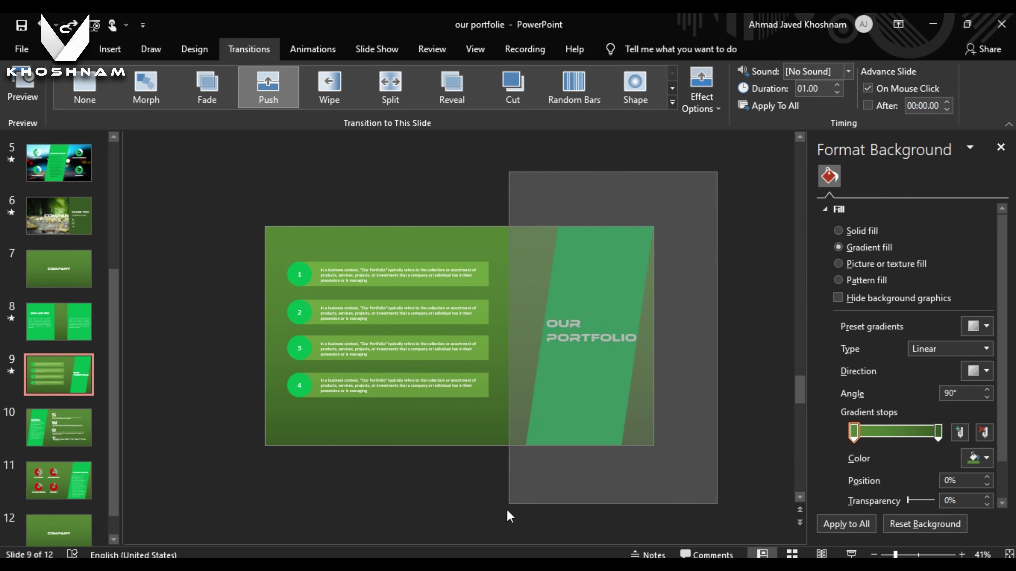
On slide 10, drag the T description down to align with the S, W and O blocks
{"action": "key", "text": "Page_Down"}
{"action": "left_click_drag", "start_coordinate": [209, 175], "coordinate": [432, 489]}
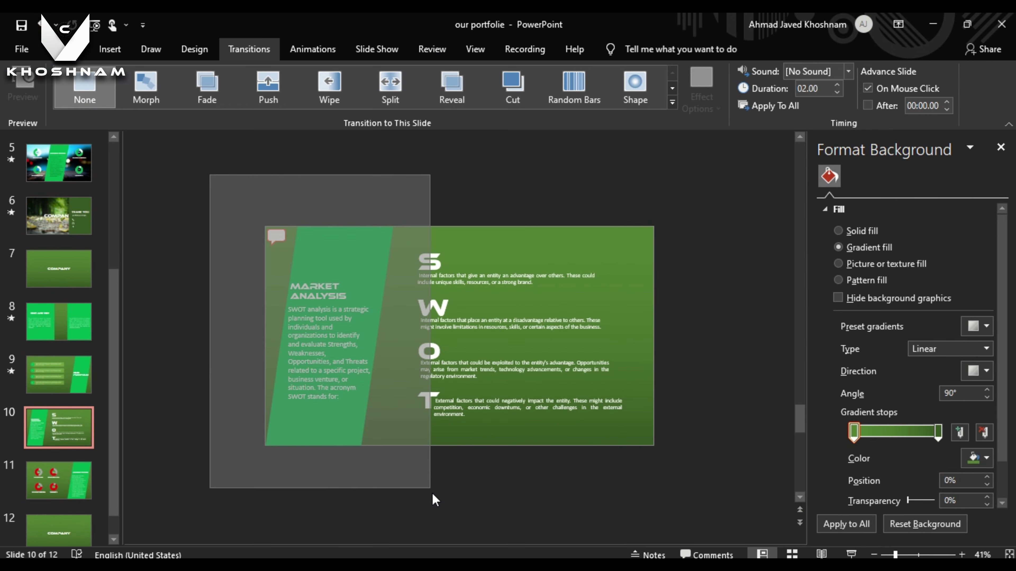
{"action": "left_click", "coordinate": [680, 297]}
{"action": "left_click_drag", "start_coordinate": [687, 216], "coordinate": [412, 311]}
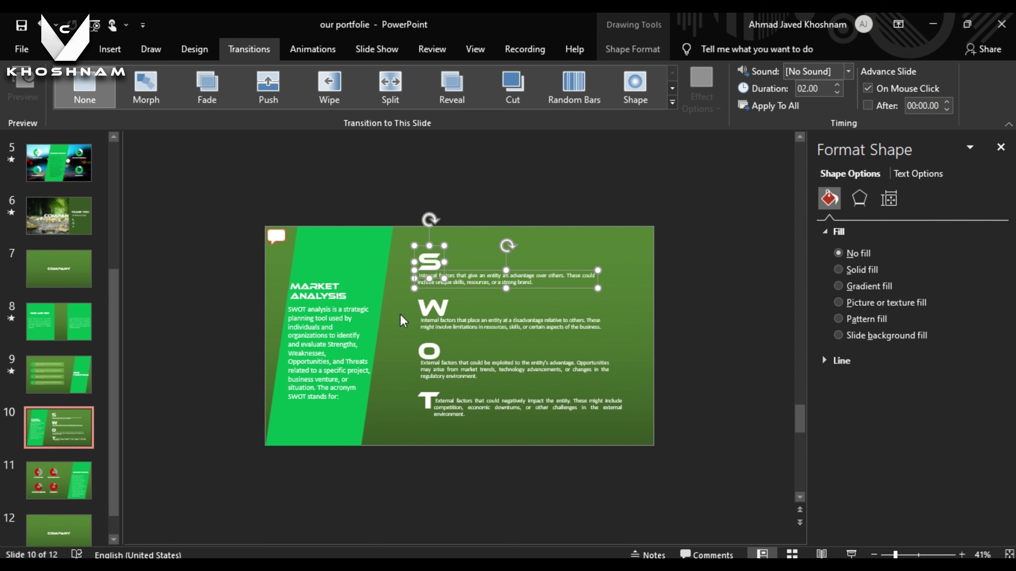
{"action": "left_click_drag", "start_coordinate": [687, 288], "coordinate": [380, 345]}
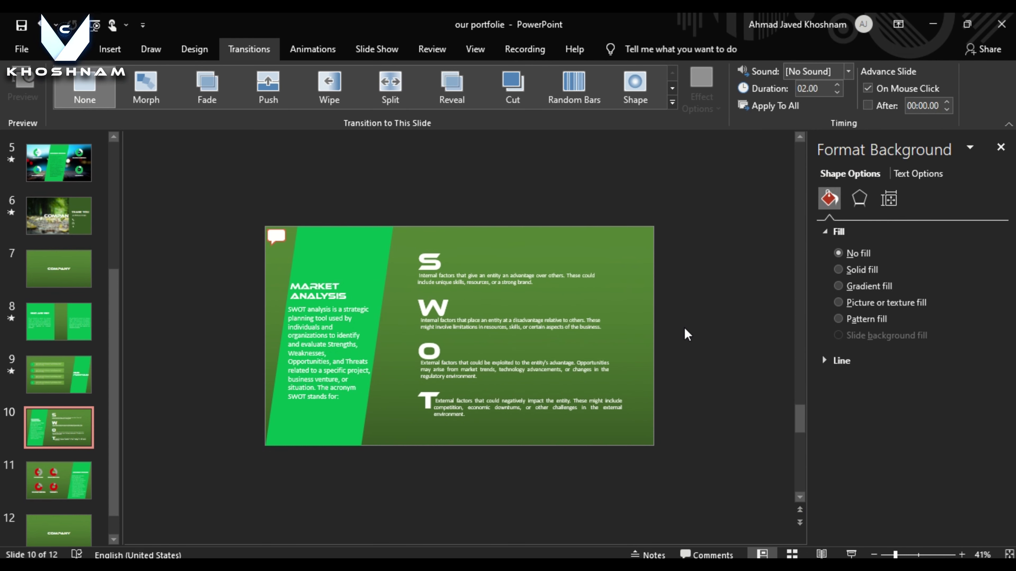
{"action": "left_click_drag", "start_coordinate": [685, 335], "coordinate": [408, 376]}
{"action": "left_click_drag", "start_coordinate": [697, 367], "coordinate": [365, 433]}
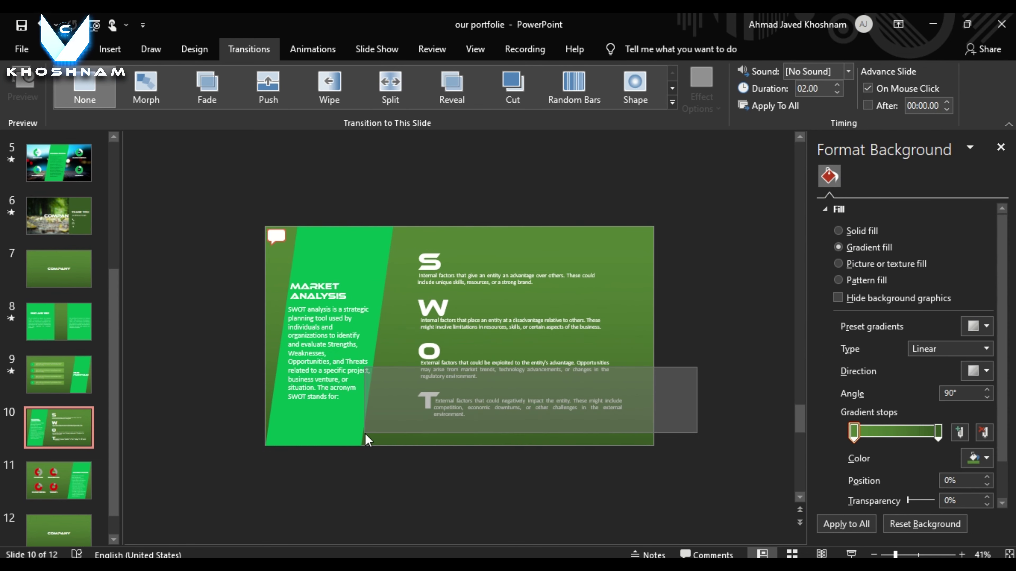
{"action": "left_click_drag", "start_coordinate": [495, 424], "coordinate": [478, 436]}
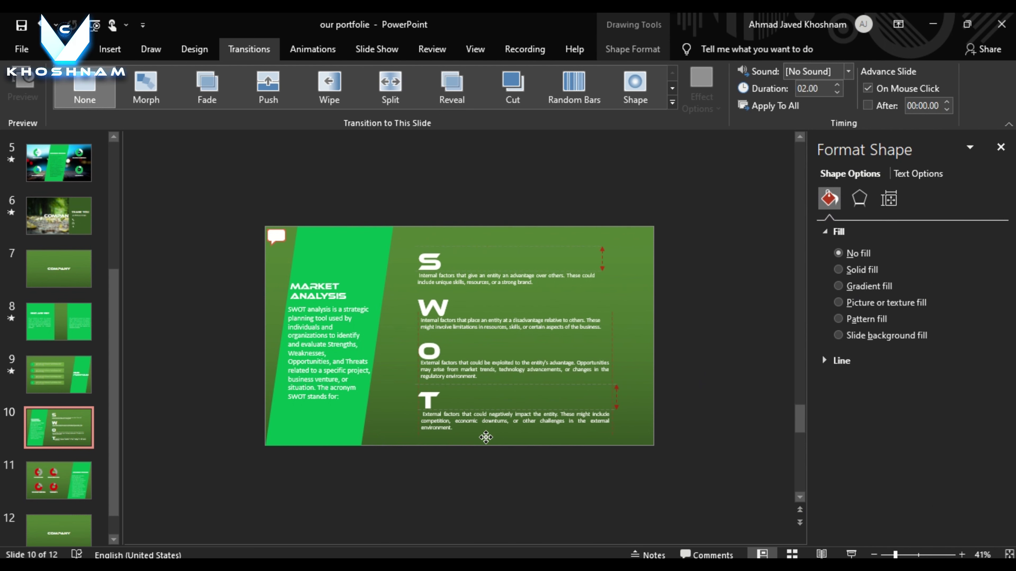
Copy the green Market Analysis panel onto slide 9, just off its left edge
{"action": "left_click", "coordinate": [395, 466]}
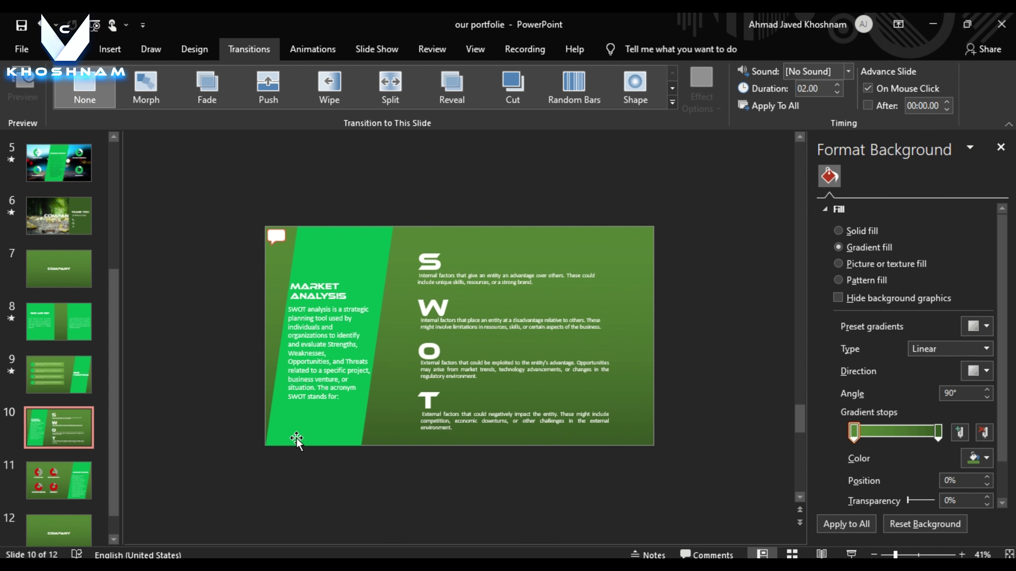
{"action": "left_click", "coordinate": [289, 434]}
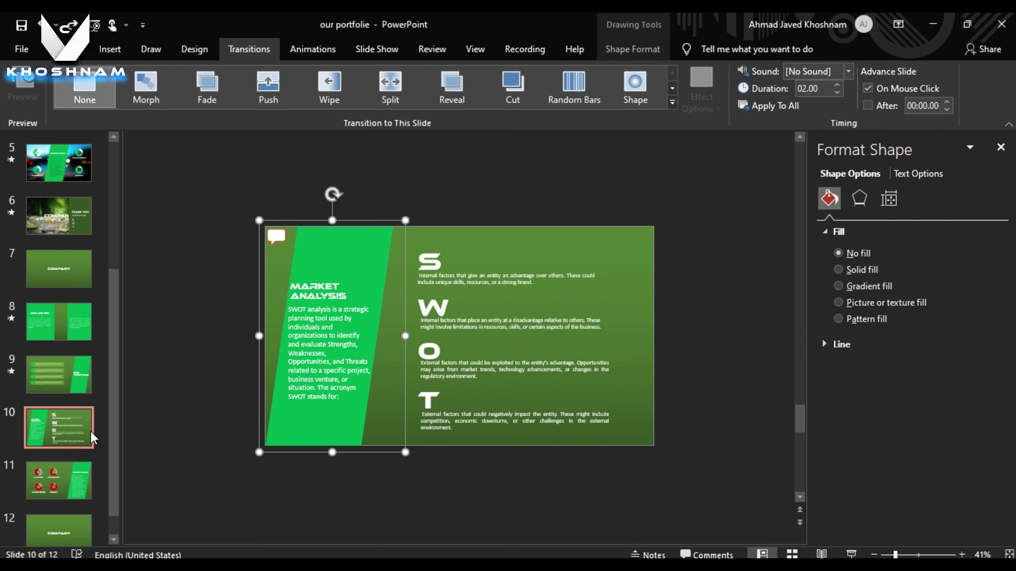
{"action": "left_click", "coordinate": [56, 400]}
{"action": "left_click", "coordinate": [337, 440]}
{"action": "key", "text": "ctrl+c"}
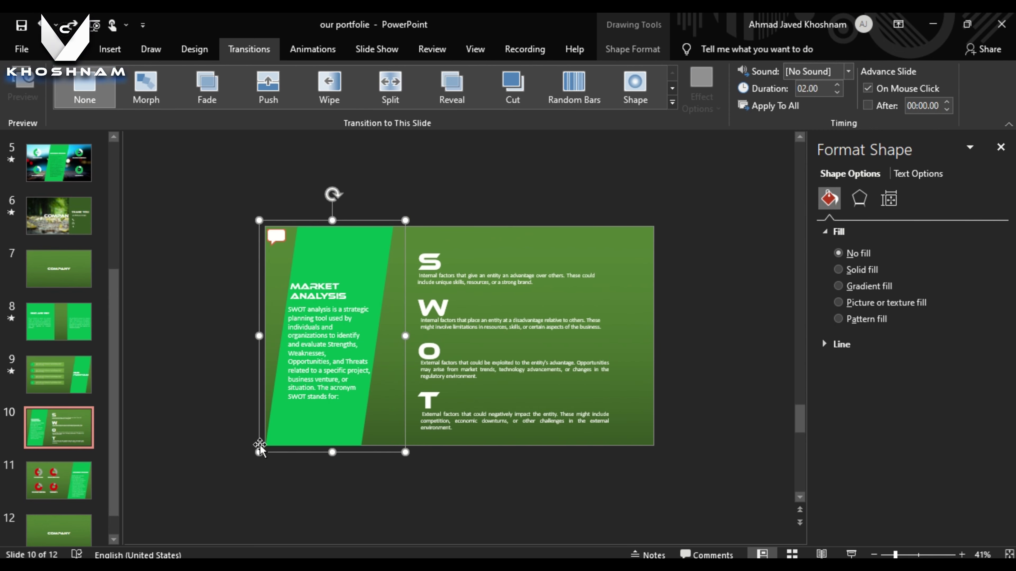
{"action": "left_click", "coordinate": [59, 375]}
{"action": "key", "text": "ctrl+v"}
{"action": "left_click_drag", "start_coordinate": [304, 430], "coordinate": [178, 430]}
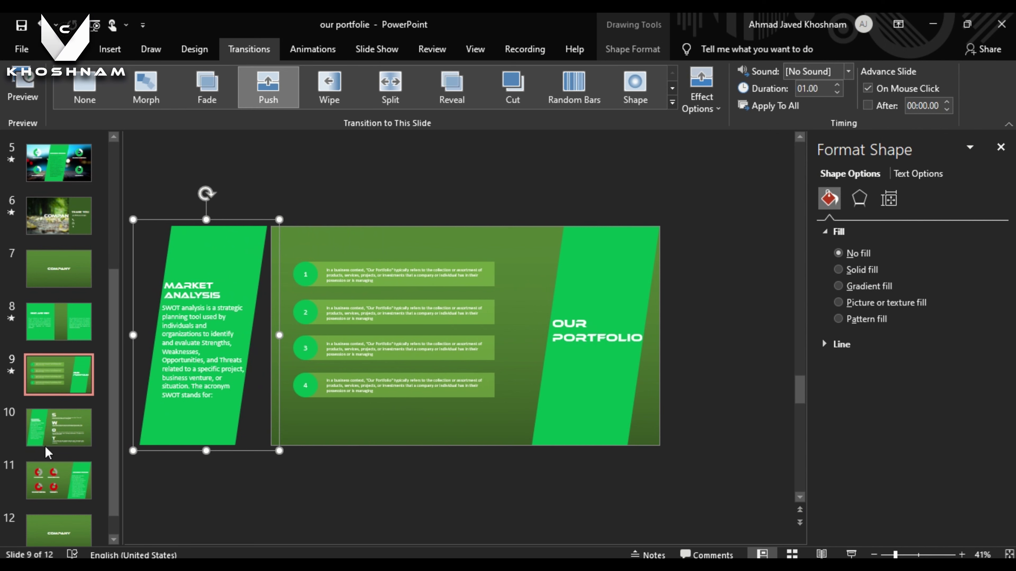
Give slides 9 and 10 Morph transitions and slide 11 a Push transition
{"action": "left_click", "coordinate": [146, 86]}
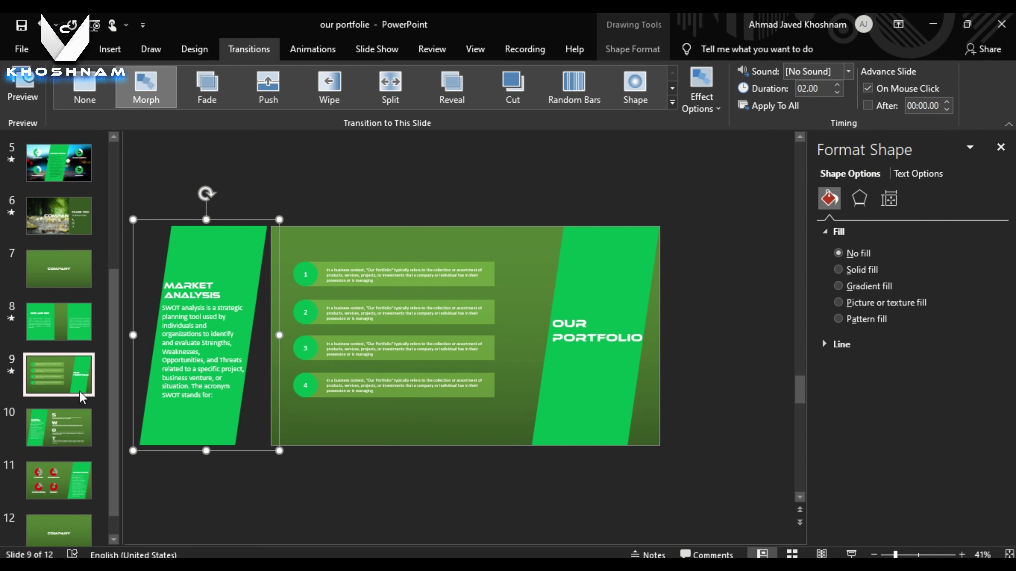
{"action": "left_click", "coordinate": [56, 431]}
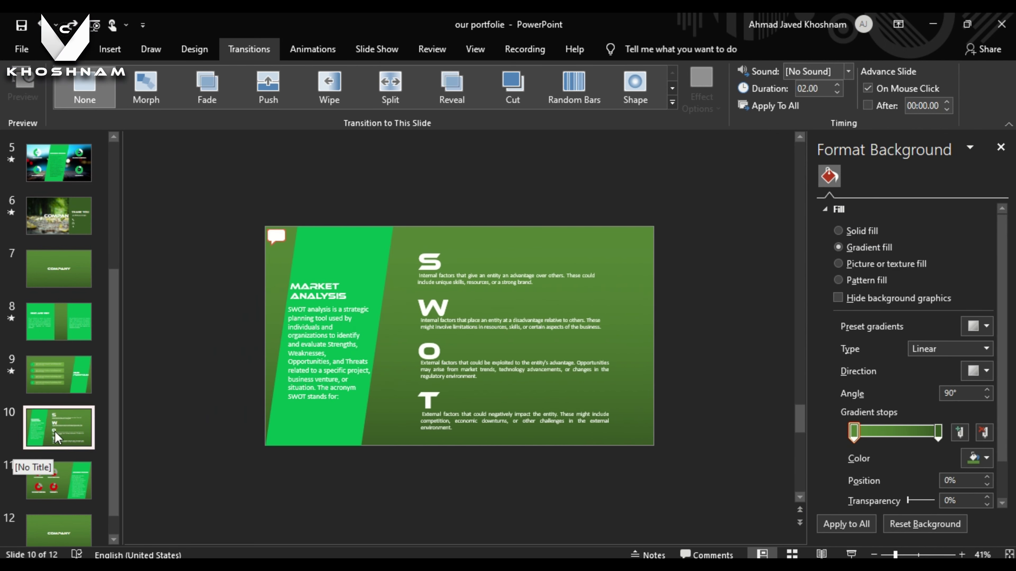
{"action": "left_click", "coordinate": [146, 86]}
{"action": "scroll", "coordinate": [607, 401], "scroll_direction": "down", "scroll_amount": 1}
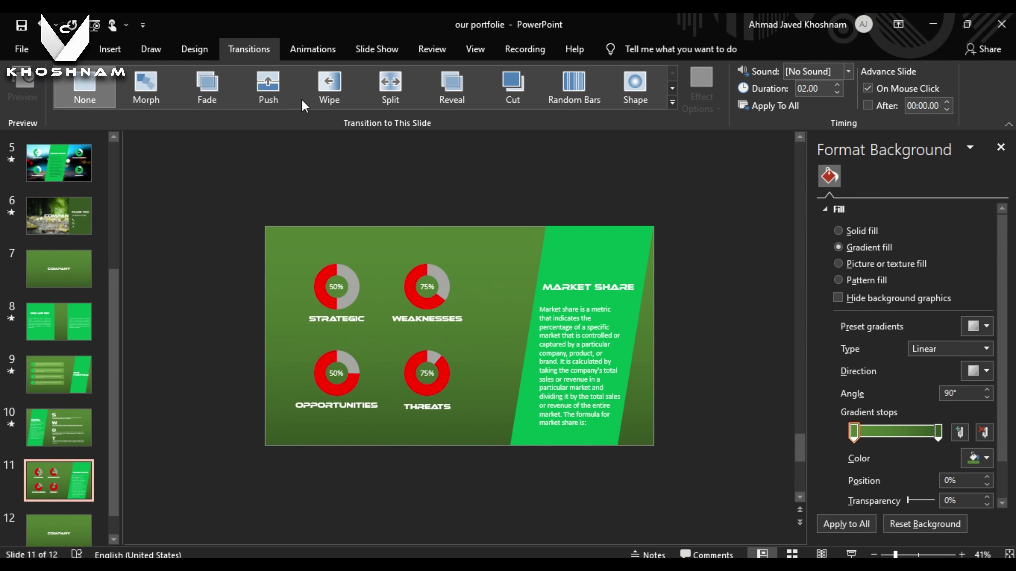
{"action": "left_click", "coordinate": [268, 86]}
{"action": "scroll", "coordinate": [280, 467], "scroll_direction": "down", "scroll_amount": 1}
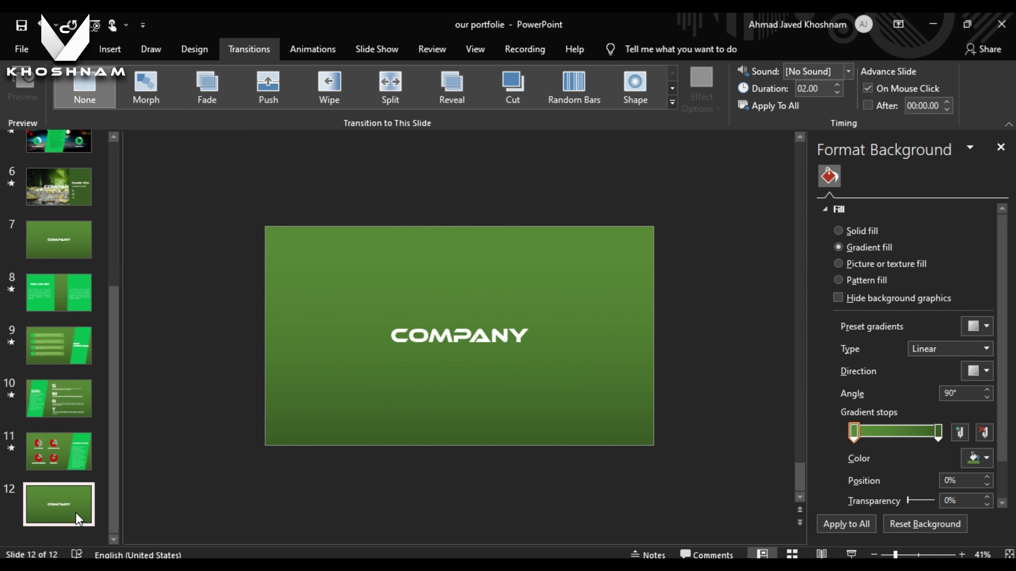
Copy the green text panel from slide 8 onto the closing slide 12
{"action": "left_click", "coordinate": [69, 293]}
{"action": "left_click", "coordinate": [591, 276]}
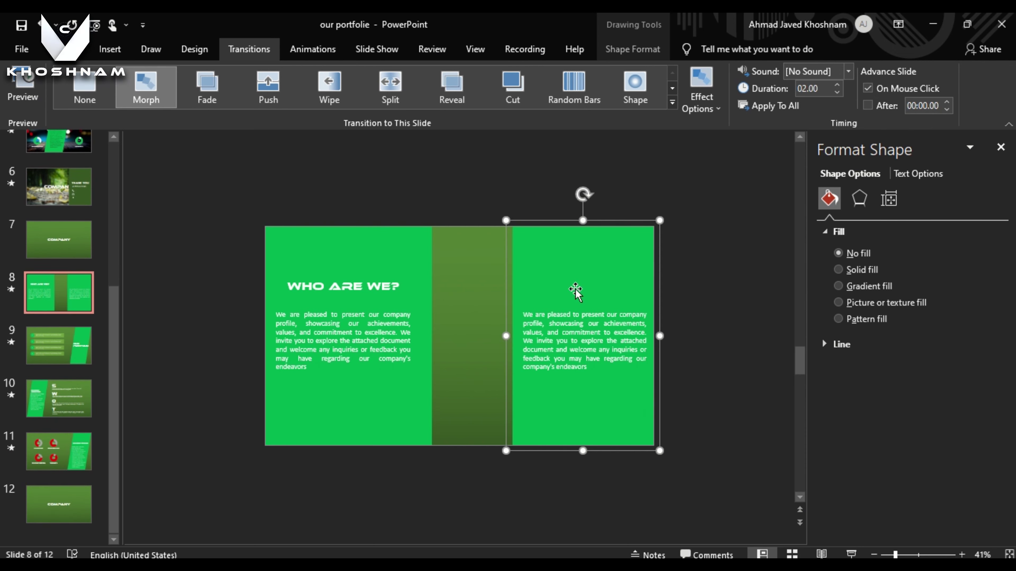
{"action": "key", "text": "ctrl+c"}
{"action": "left_click", "coordinate": [58, 504]}
{"action": "key", "text": "ctrl+v"}
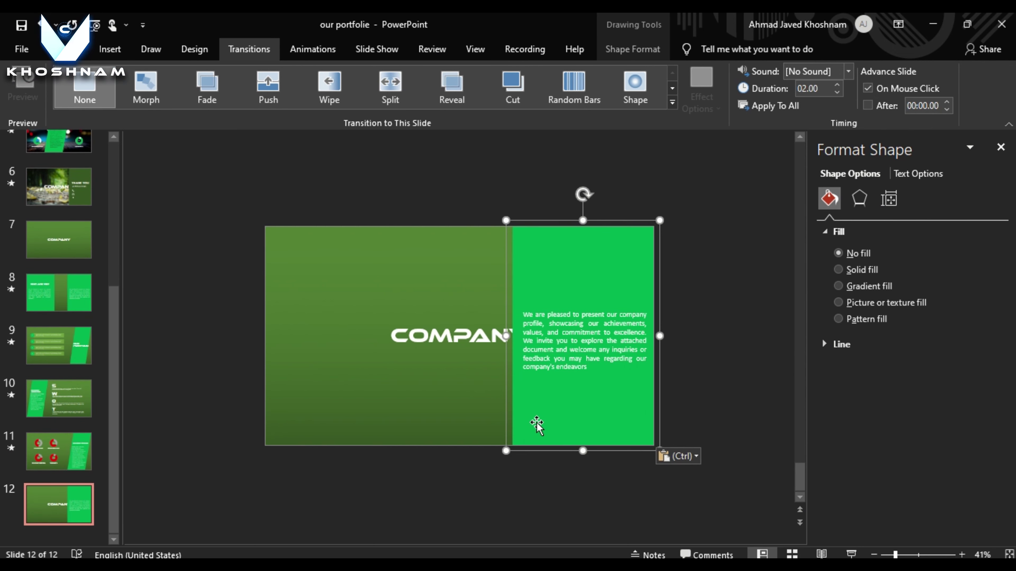
{"action": "left_click", "coordinate": [76, 452]}
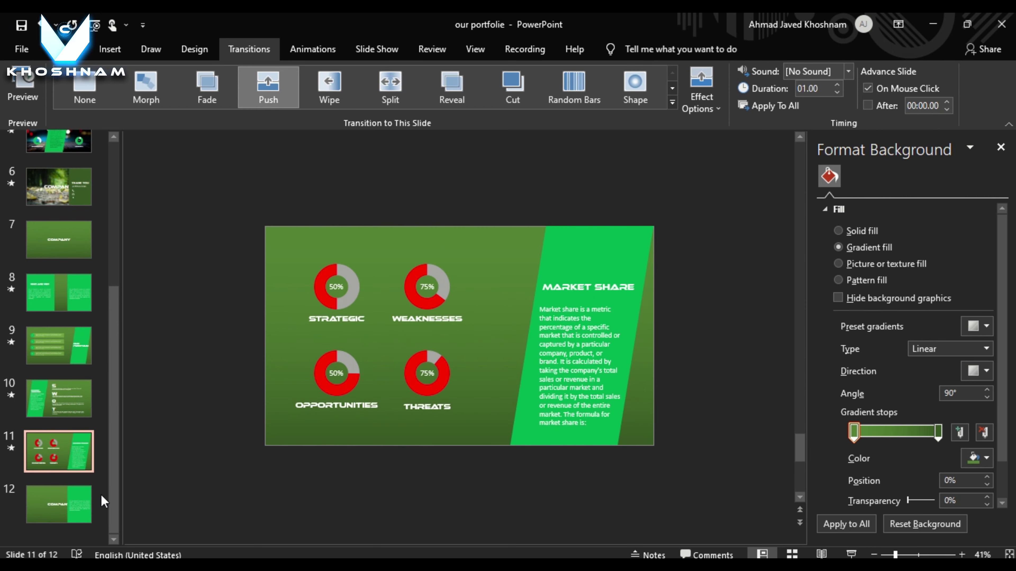
{"action": "left_click", "coordinate": [59, 505]}
Replace the panel text with THANK YOU, enlarge it and set it in Ethnocentric
{"action": "left_click", "coordinate": [585, 370]}
{"action": "triple_click", "coordinate": [584, 366]}
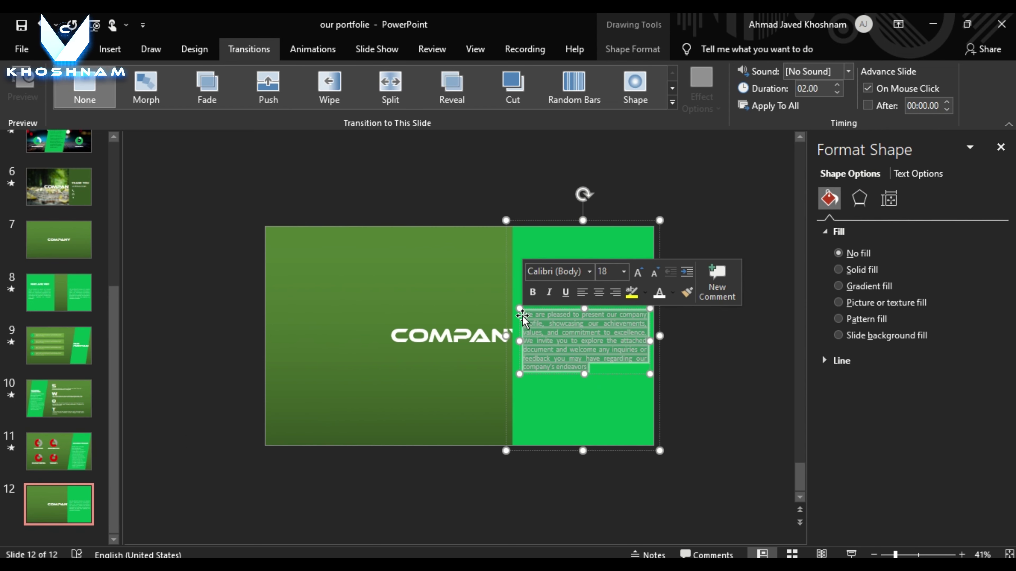
{"action": "type", "text": "ththank"}
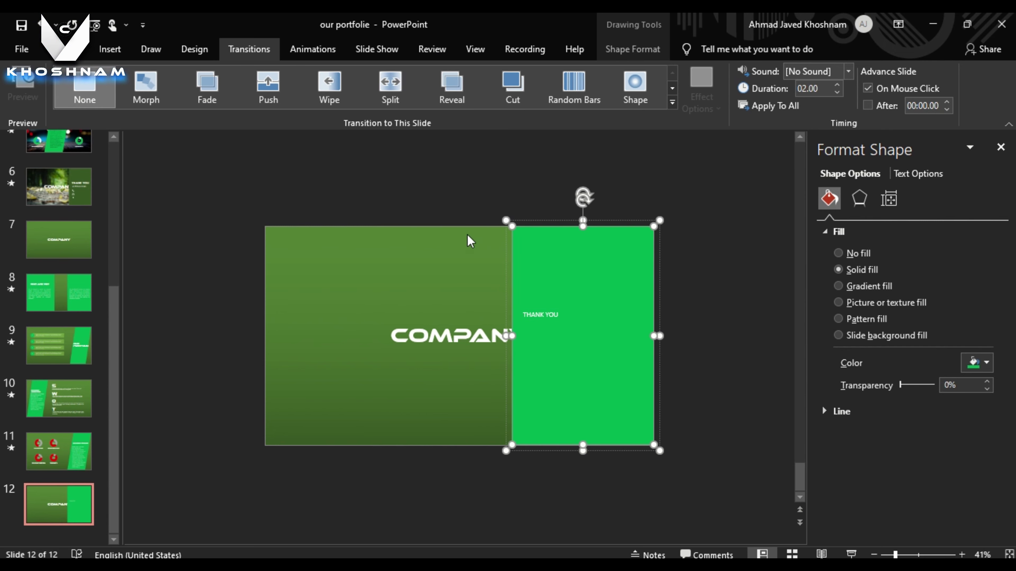
{"action": "left_click", "coordinate": [70, 49]}
{"action": "left_click", "coordinate": [339, 78]}
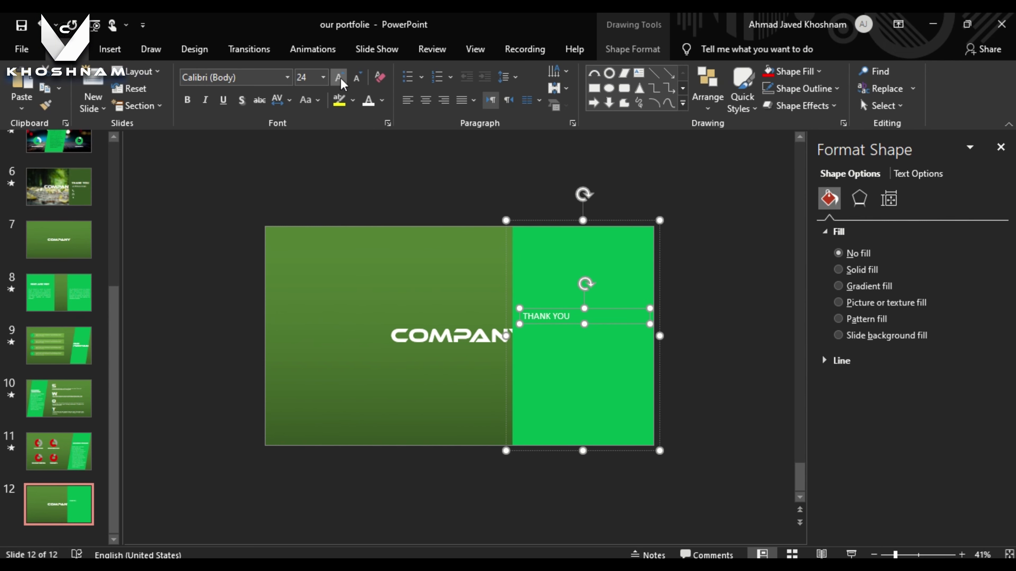
{"action": "left_click", "coordinate": [292, 80]}
{"action": "left_click", "coordinate": [244, 168]}
Add a small 'YOUR THANK YOU MASSEGES' text line just under THANK YOU
{"action": "left_click", "coordinate": [619, 336]}
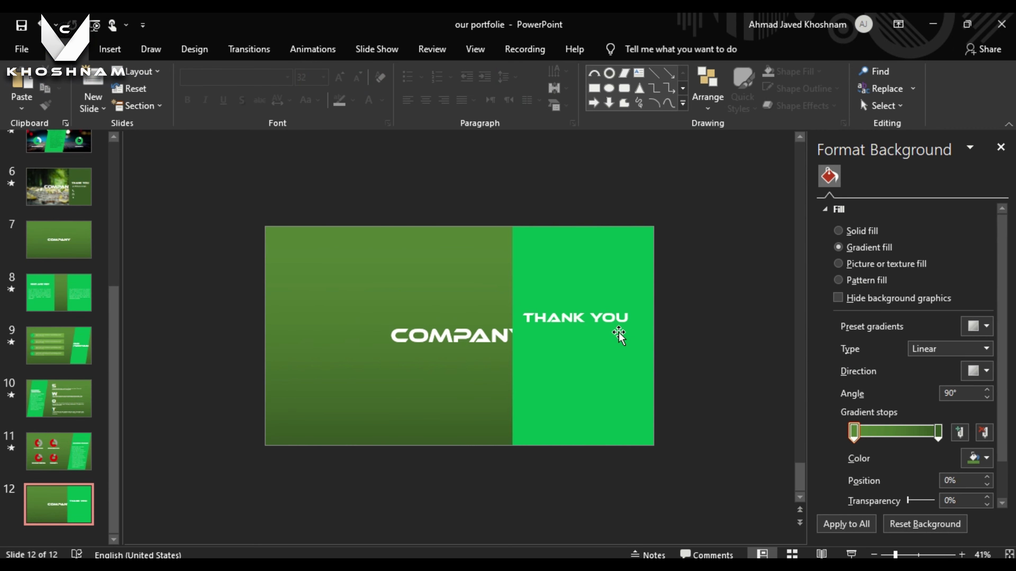
{"action": "left_click", "coordinate": [120, 52]}
{"action": "left_click", "coordinate": [680, 90]}
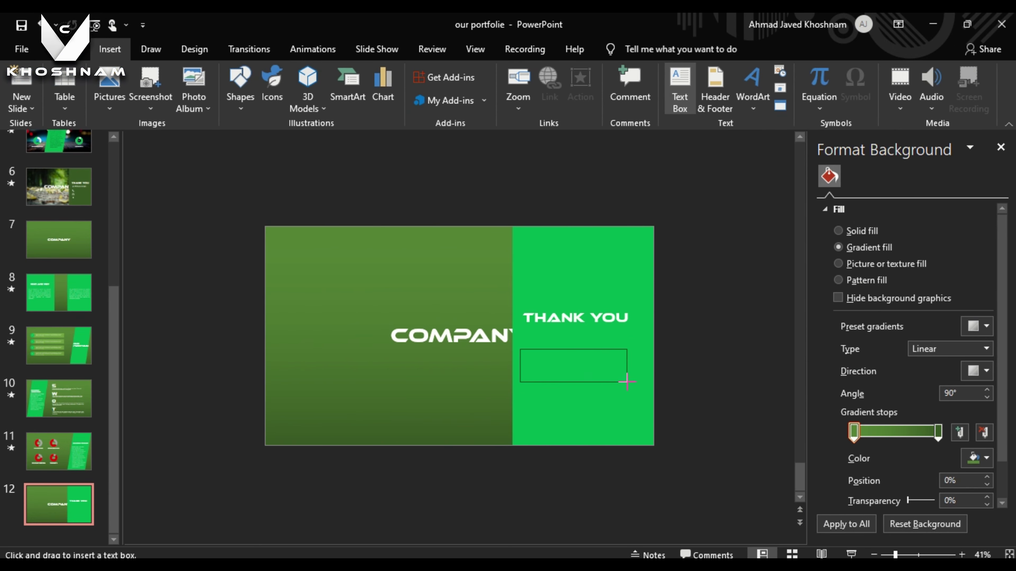
{"action": "left_click_drag", "start_coordinate": [627, 382], "coordinate": [636, 398]}
{"action": "type", "text": "YOUR THAN"}
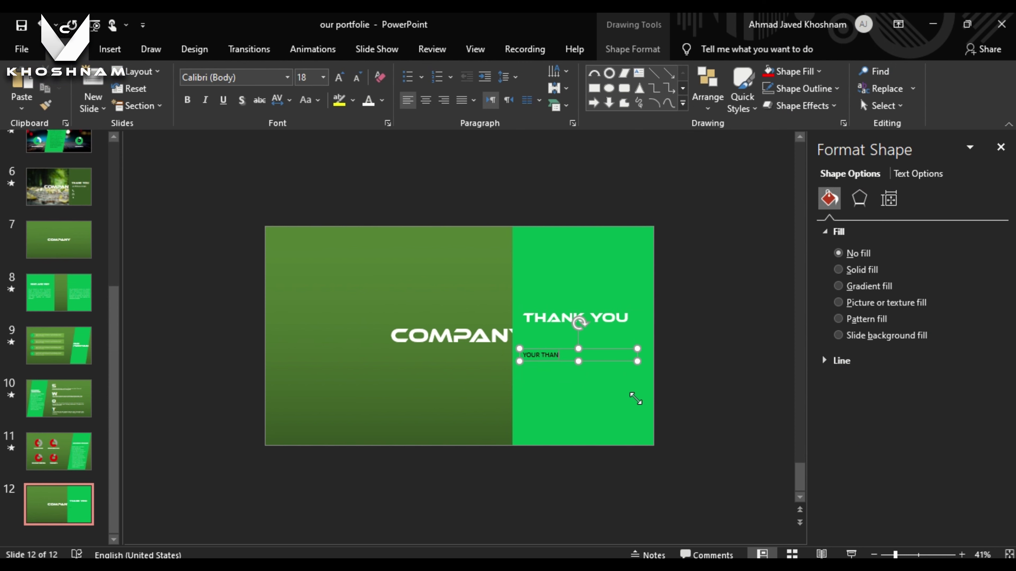
{"action": "type", "text": "K YOU MASSEGES"}
{"action": "left_click_drag", "start_coordinate": [628, 377], "coordinate": [597, 345]}
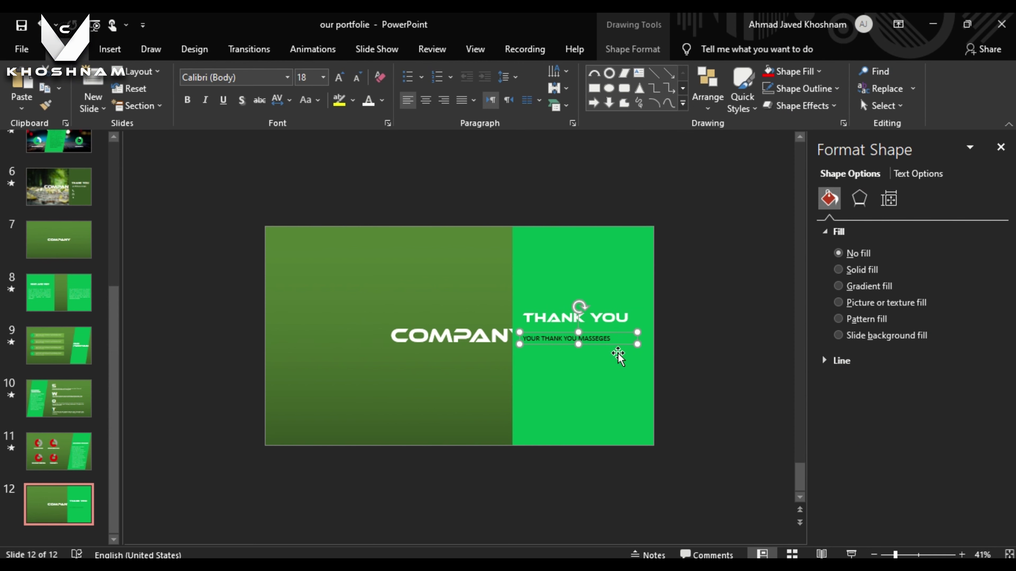
{"action": "left_click", "coordinate": [672, 295]}
Shift COMPANY left into full view and select it together with the green panel
{"action": "left_click_drag", "start_coordinate": [692, 216], "coordinate": [498, 458]}
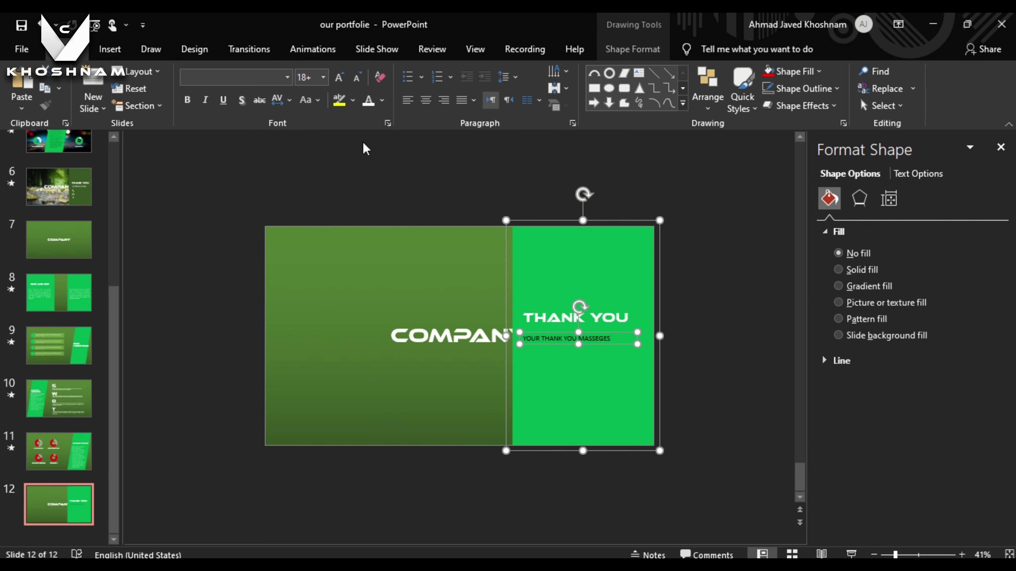
{"action": "left_click", "coordinate": [412, 348]}
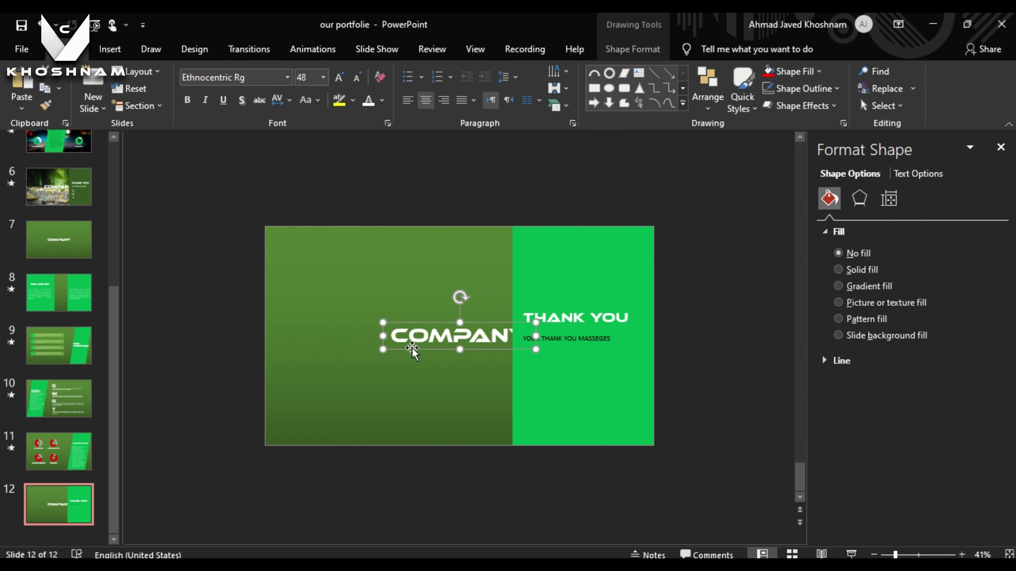
{"action": "left_click_drag", "start_coordinate": [412, 348], "coordinate": [387, 348]}
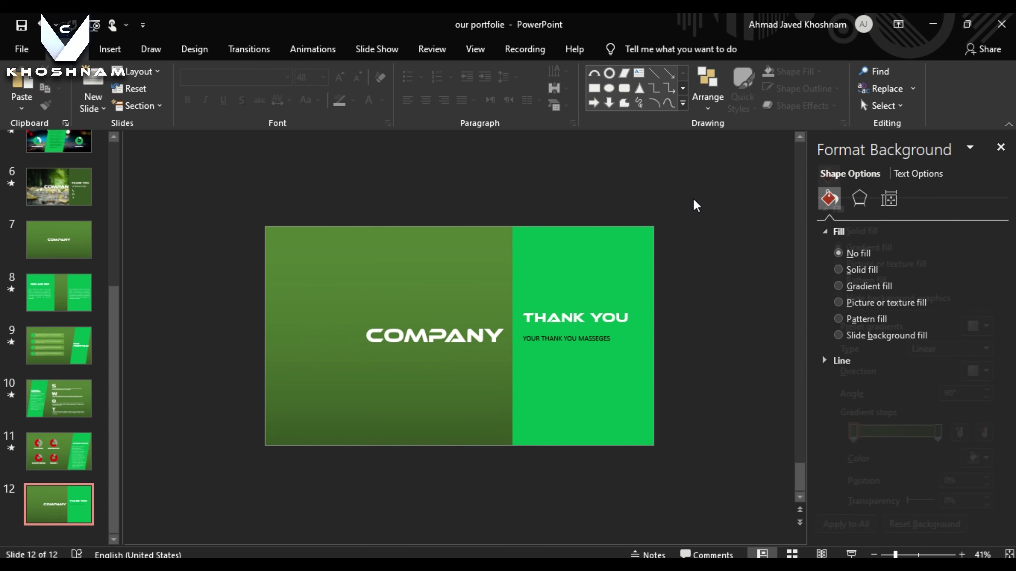
{"action": "left_click_drag", "start_coordinate": [718, 190], "coordinate": [309, 472]}
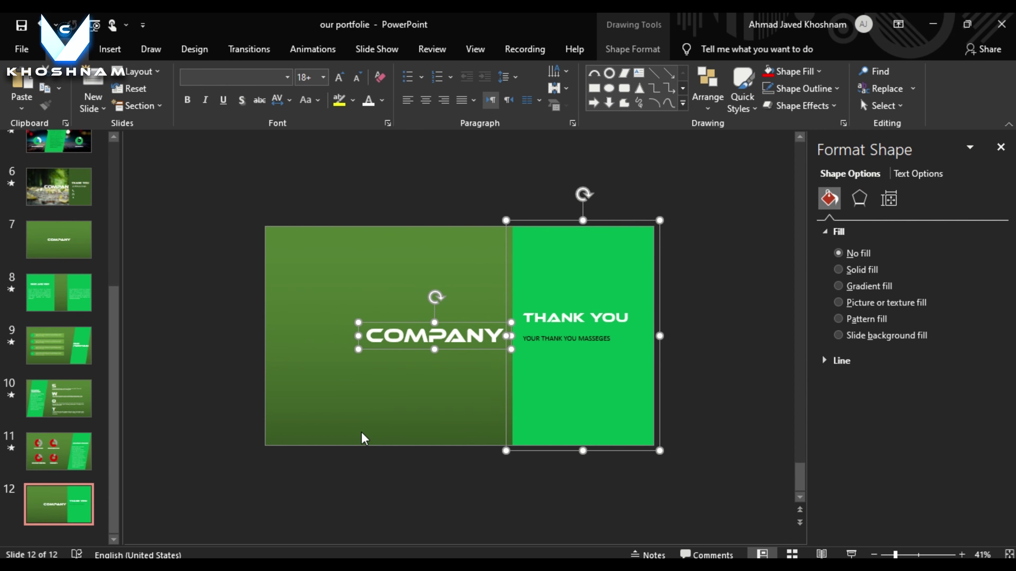
Group COMPANY with the green panel and paste a copy onto slide 11
{"action": "key", "text": "ctrl+g"}
{"action": "key", "text": "ctrl+c"}
{"action": "key", "text": "Page_Up"}
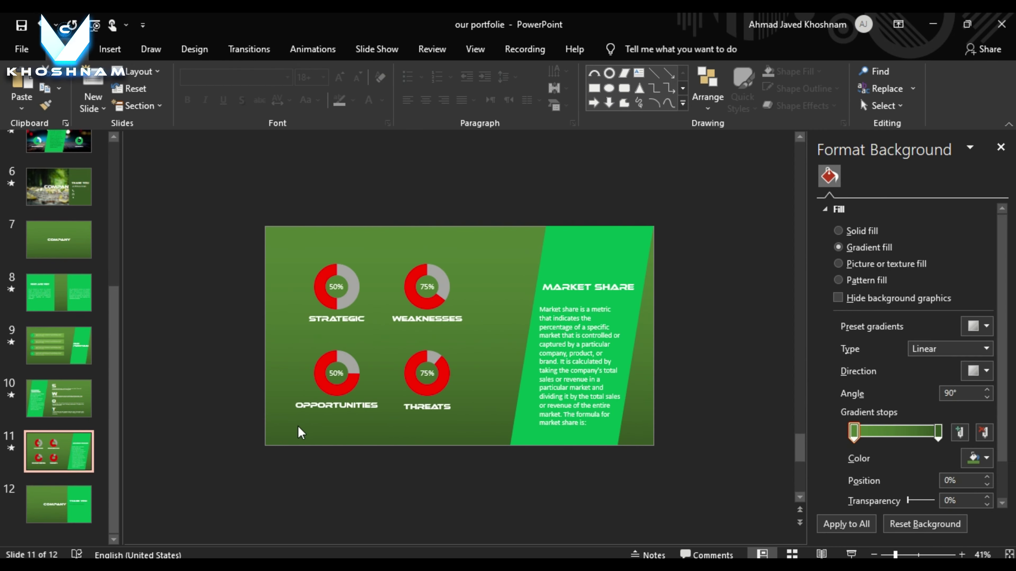
{"action": "key", "text": "ctrl+v"}
{"action": "left_click", "coordinate": [435, 456]}
Position the pasted group just beyond slide 11's right edge
{"action": "left_click_drag", "start_coordinate": [561, 417], "coordinate": [831, 394]}
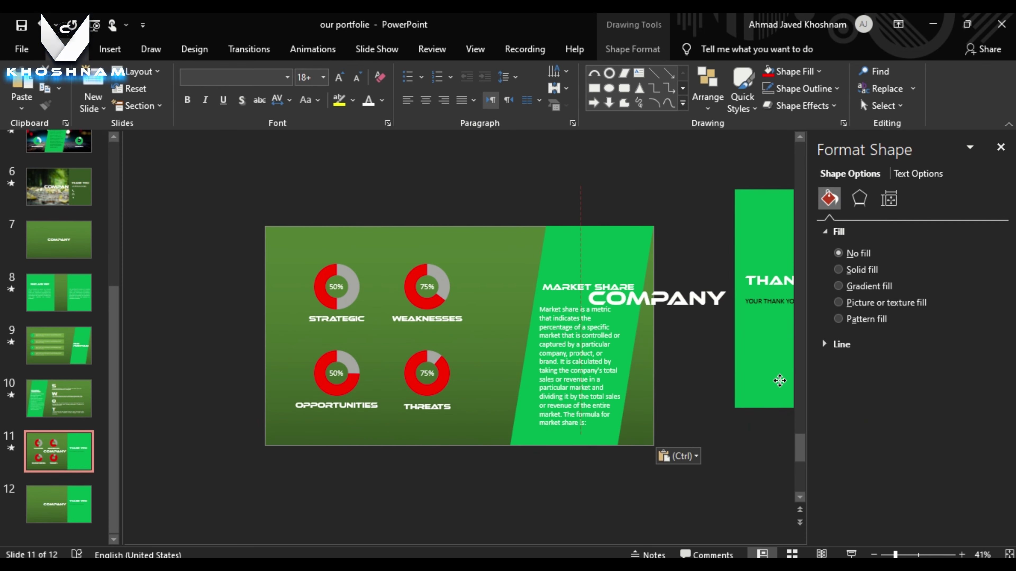
{"action": "left_click_drag", "start_coordinate": [837, 369], "coordinate": [693, 418]}
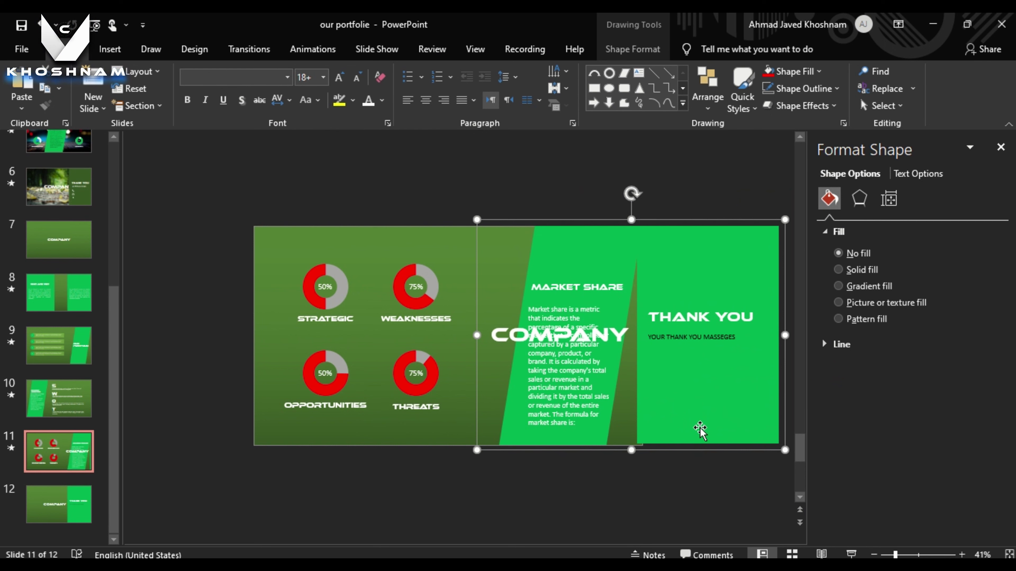
{"action": "key", "text": "Right"}
{"action": "key", "text": "Right"}
{"action": "key", "text": "Right"}
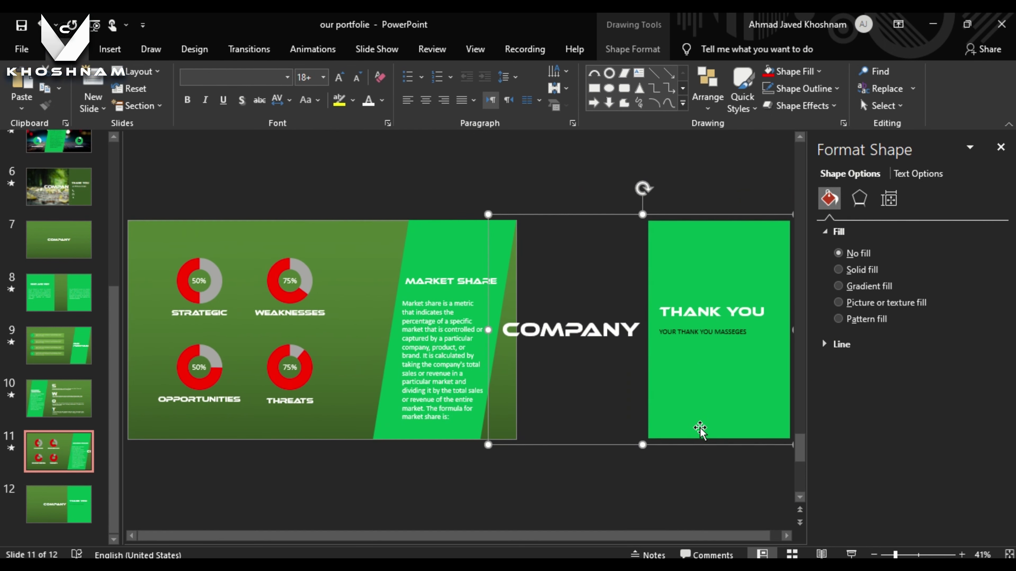
{"action": "key", "text": "Right"}
{"action": "key", "text": "Right"}
{"action": "key", "text": "Right"}
{"action": "key", "text": "Left"}
{"action": "key", "text": "Left"}
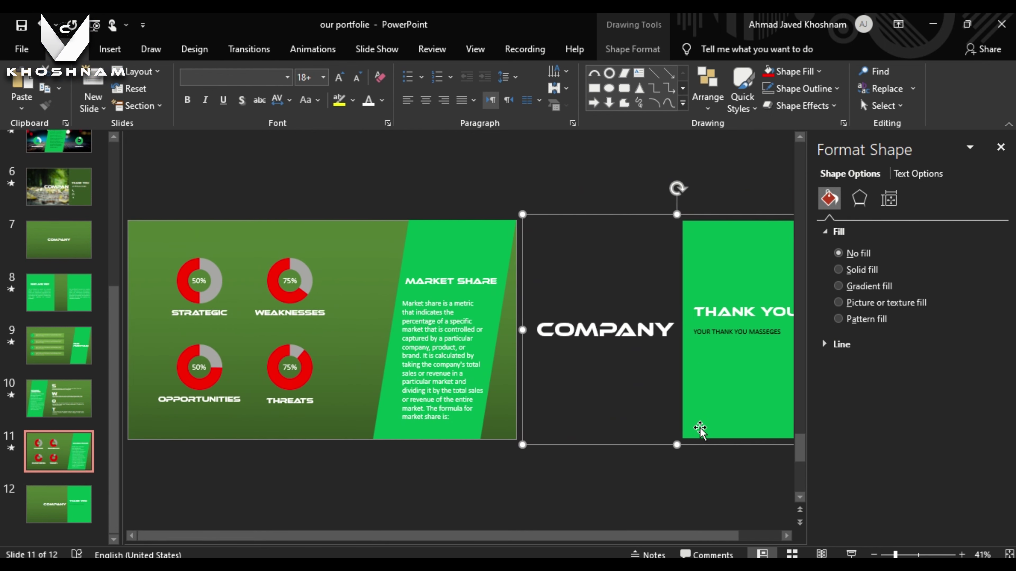
{"action": "key", "text": "Left"}
{"action": "key", "text": "Left"}
{"action": "key", "text": "Left"}
{"action": "key", "text": "Left"}
{"action": "left_click", "coordinate": [492, 487]}
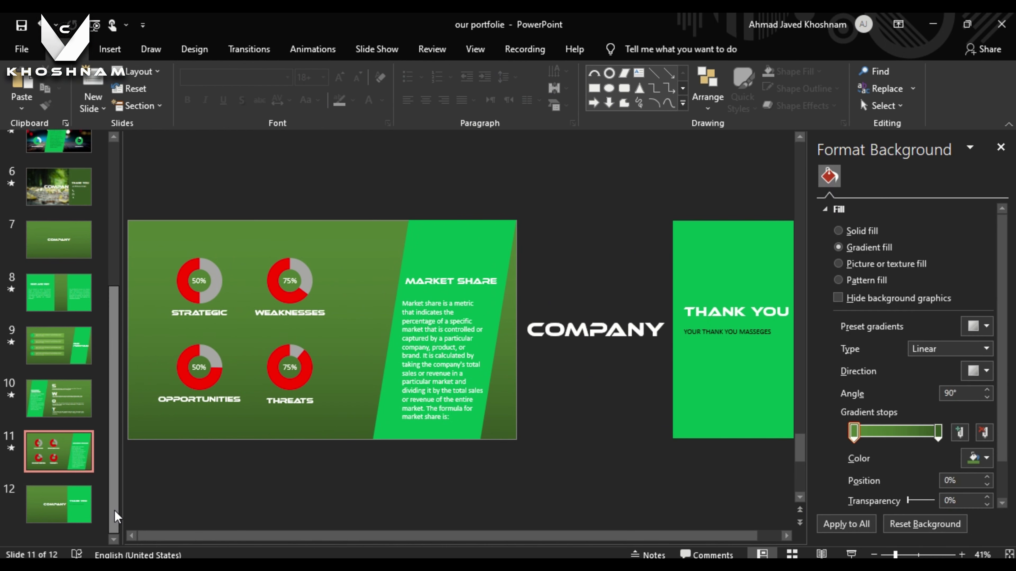
Give slide 12 a Morph transition and apply it to all slides
{"action": "key", "text": "Page_Down"}
{"action": "left_click", "coordinate": [265, 48]}
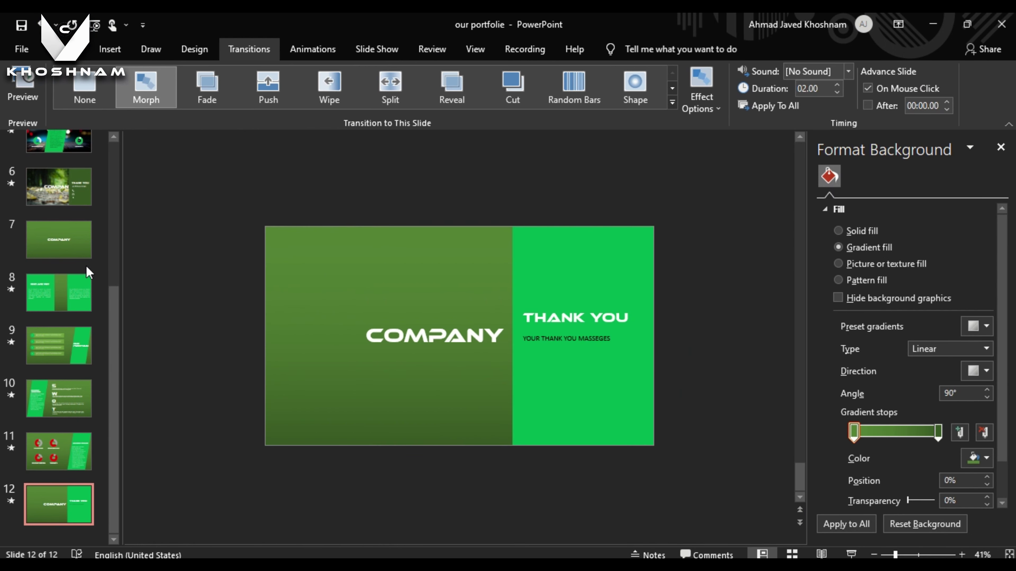
{"action": "left_click", "coordinate": [846, 524]}
Run the slide show and advance through Who are we? and Our Portfolio to Market Share
{"action": "left_click", "coordinate": [851, 554]}
{"action": "left_click", "coordinate": [866, 378]}
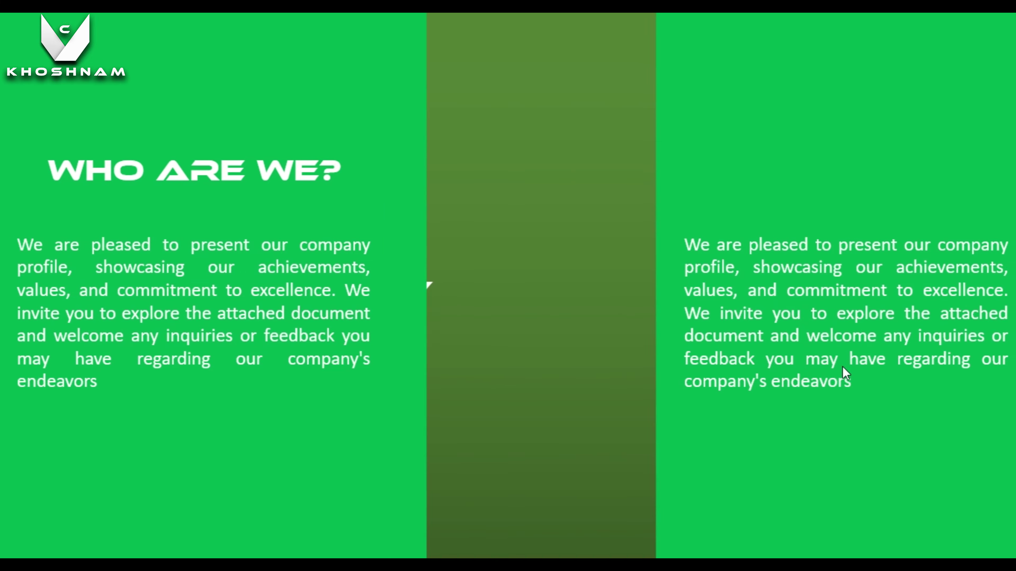
{"action": "left_click", "coordinate": [843, 368]}
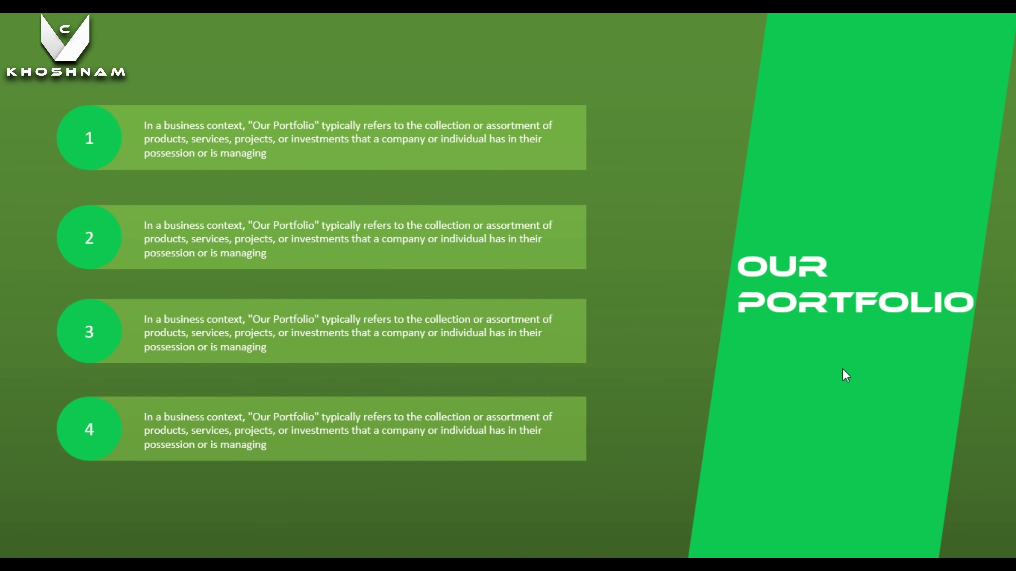
{"action": "left_click", "coordinate": [842, 369]}
{"action": "left_click", "coordinate": [842, 371]}
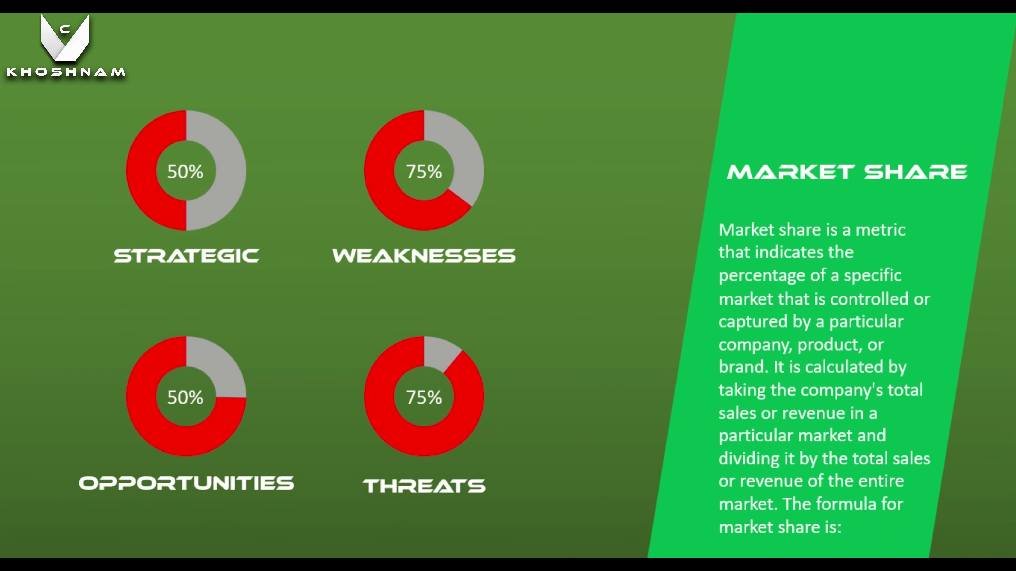